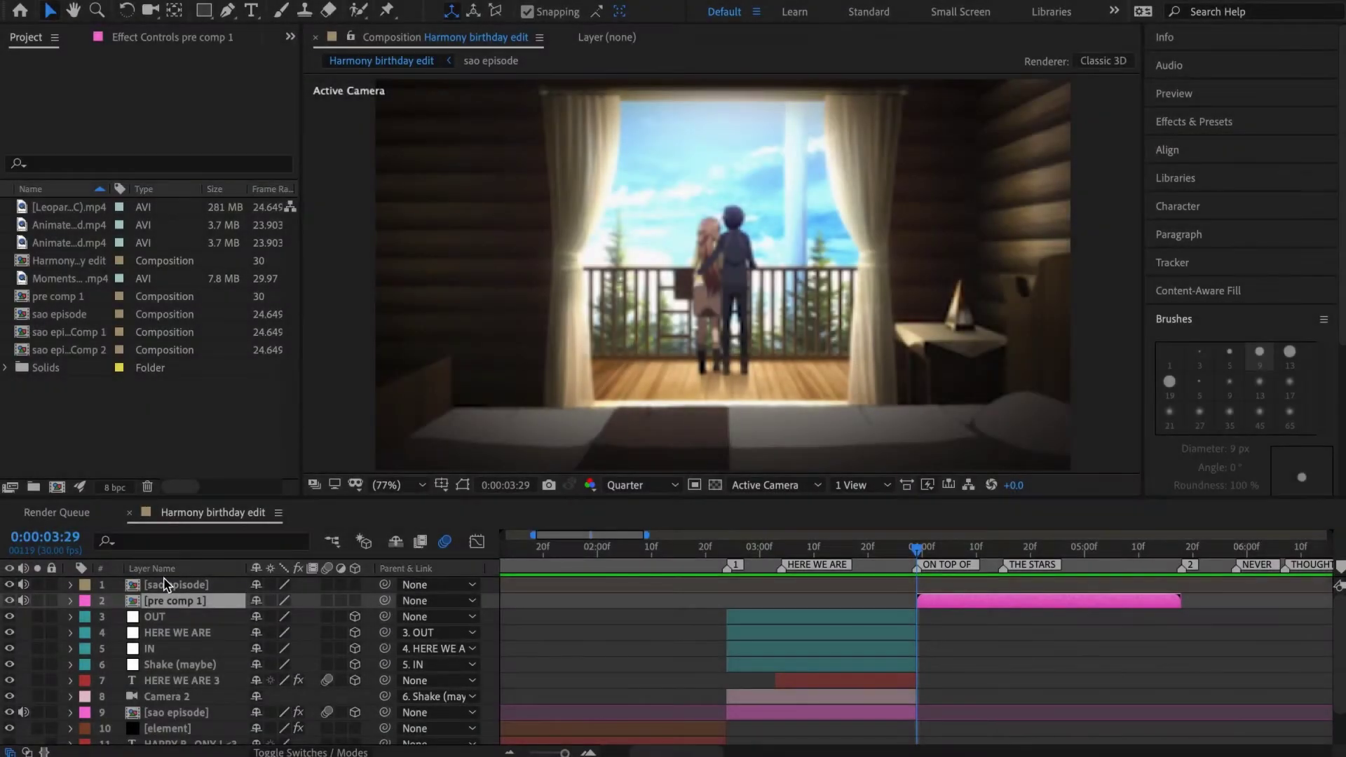
Add Camera 4 with default settings and delete Camera 3
right_click(120, 544)
mouse_move(201, 565)
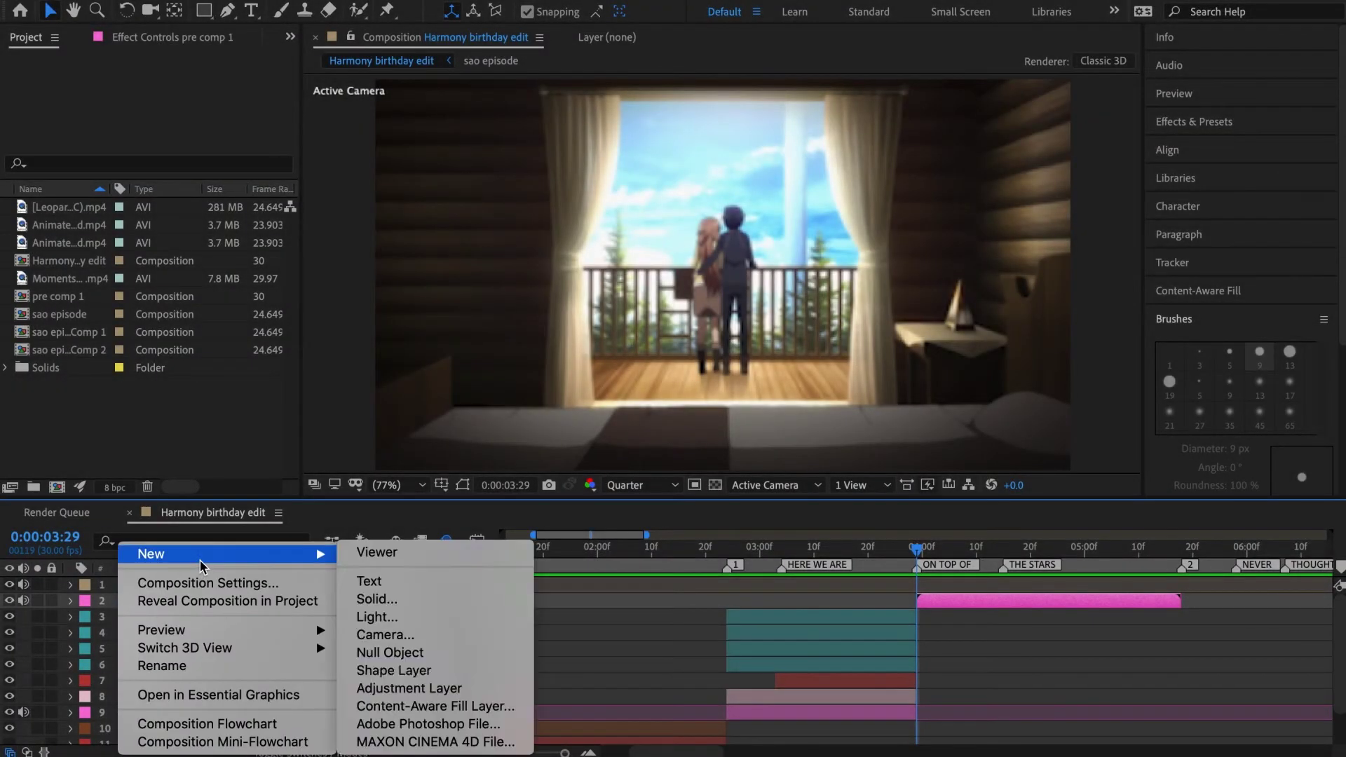
click(393, 635)
click(956, 553)
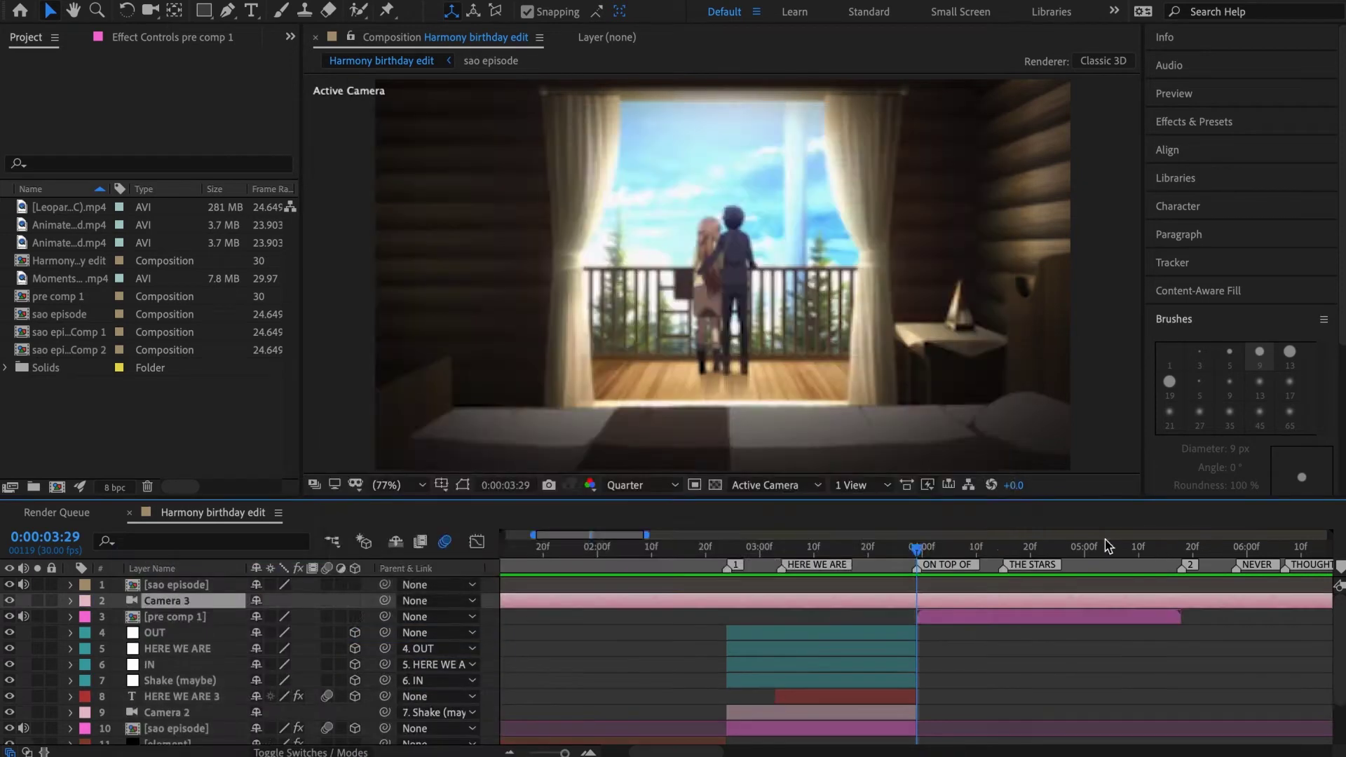
click(1183, 558)
click(880, 615)
key(Delete)
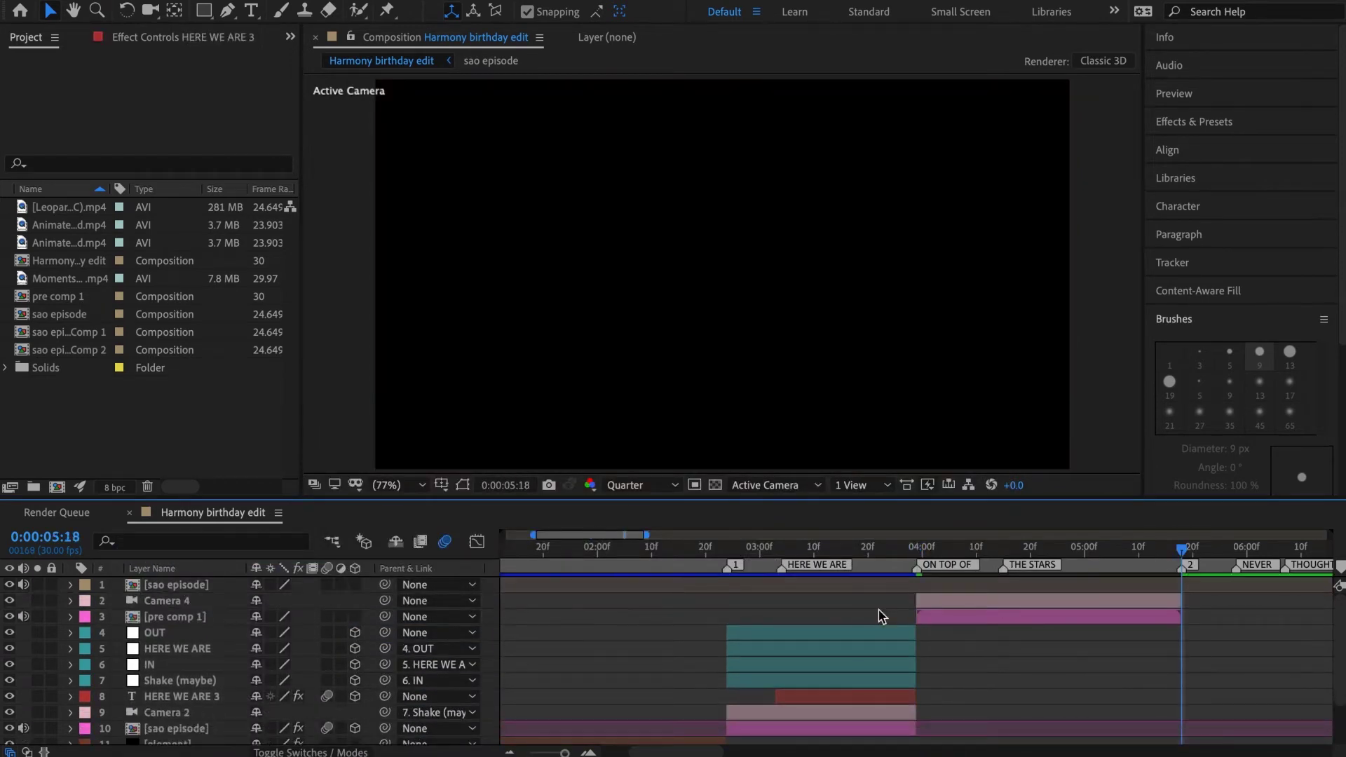
Add a null object, split it at 3:29 and delete the first half
click(176, 601)
right_click(113, 542)
mouse_move(194, 554)
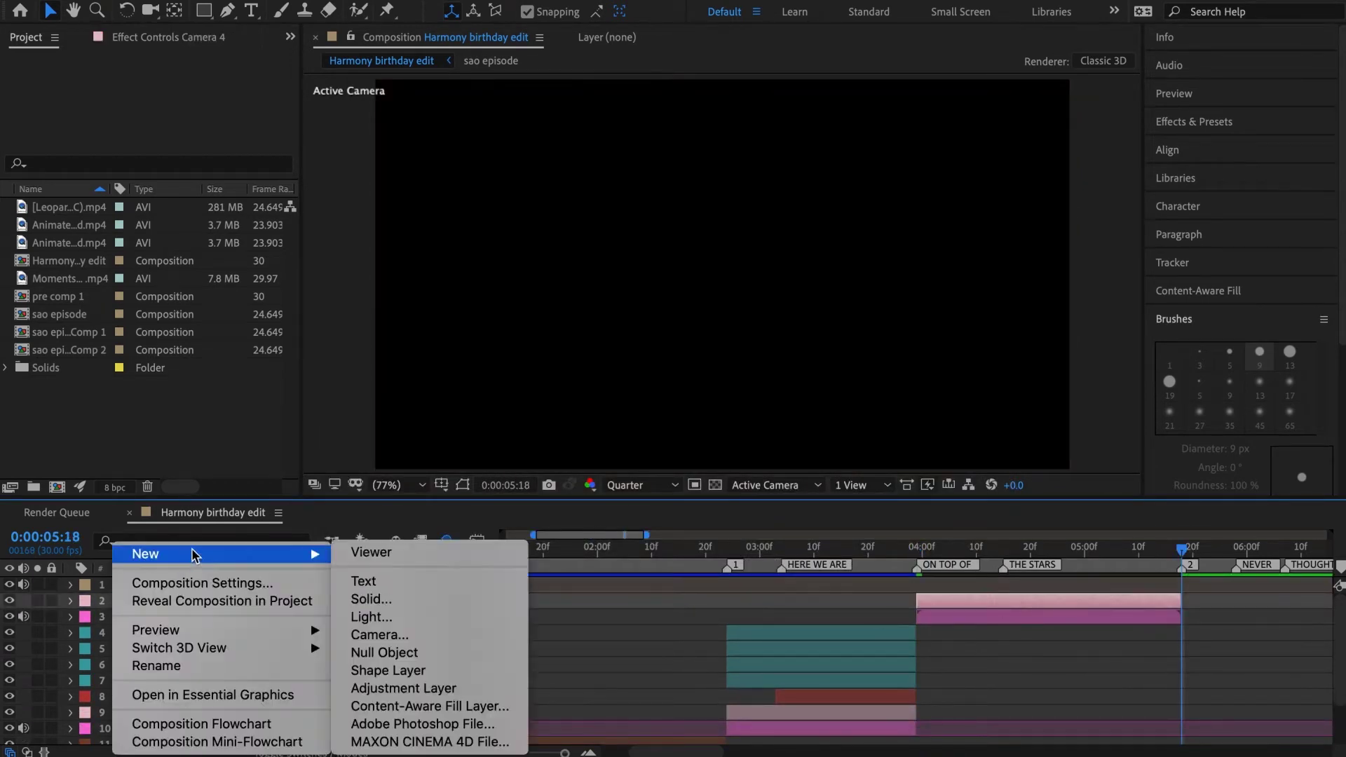
click(418, 654)
click(919, 548)
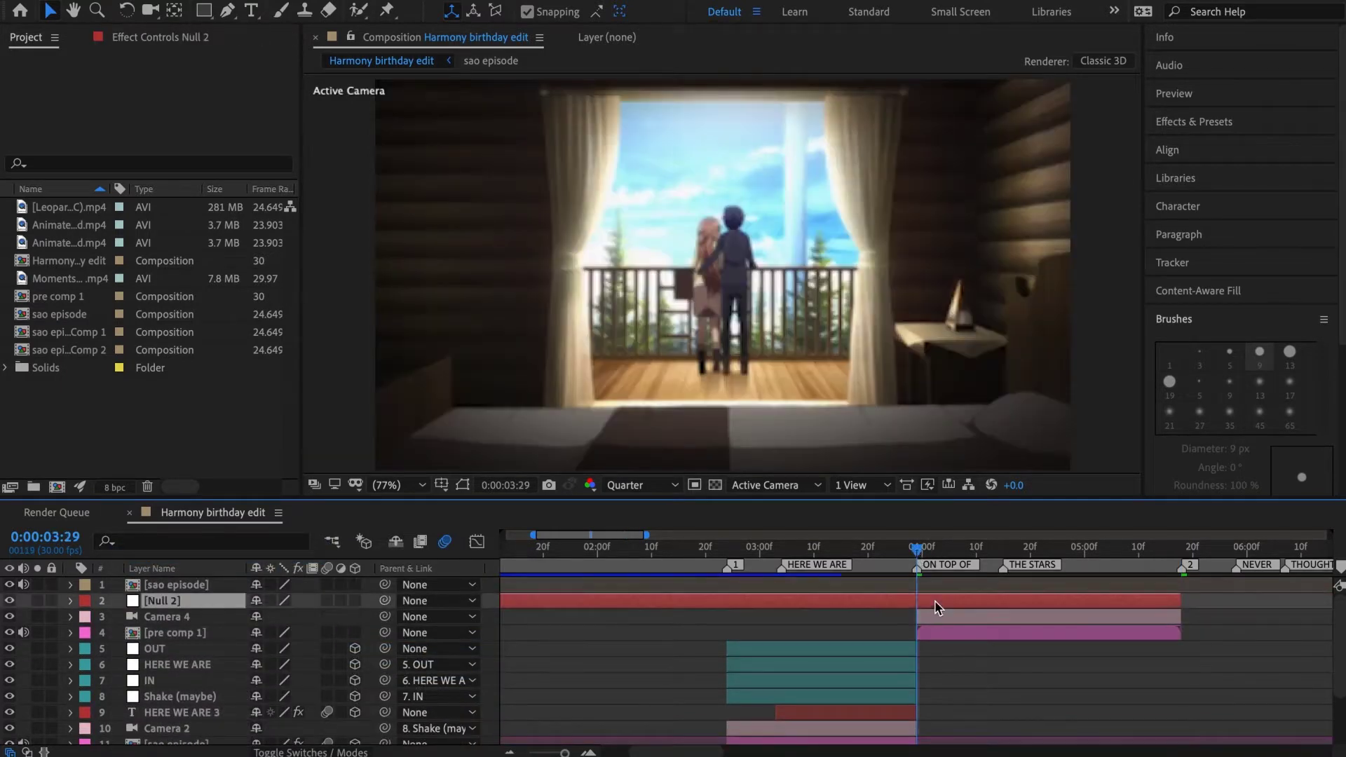
key(ctrl+shift+d)
key(Delete)
Give the null a cyan label and duplicate it
click(877, 601)
click(85, 601)
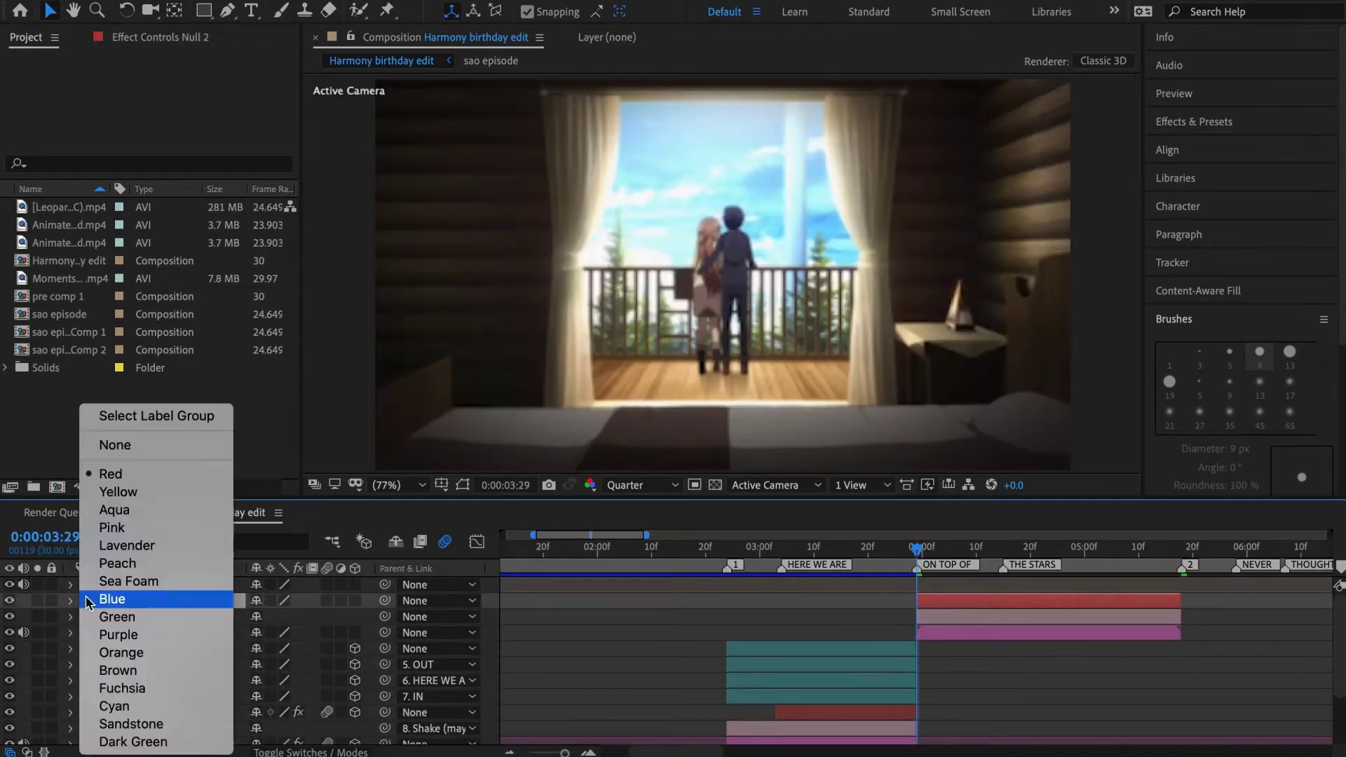
click(105, 709)
key(ctrl+d)
key(ctrl+d)
Rename the nulls ON TOP OF, THE STARS and OUT, then save
right_click(186, 633)
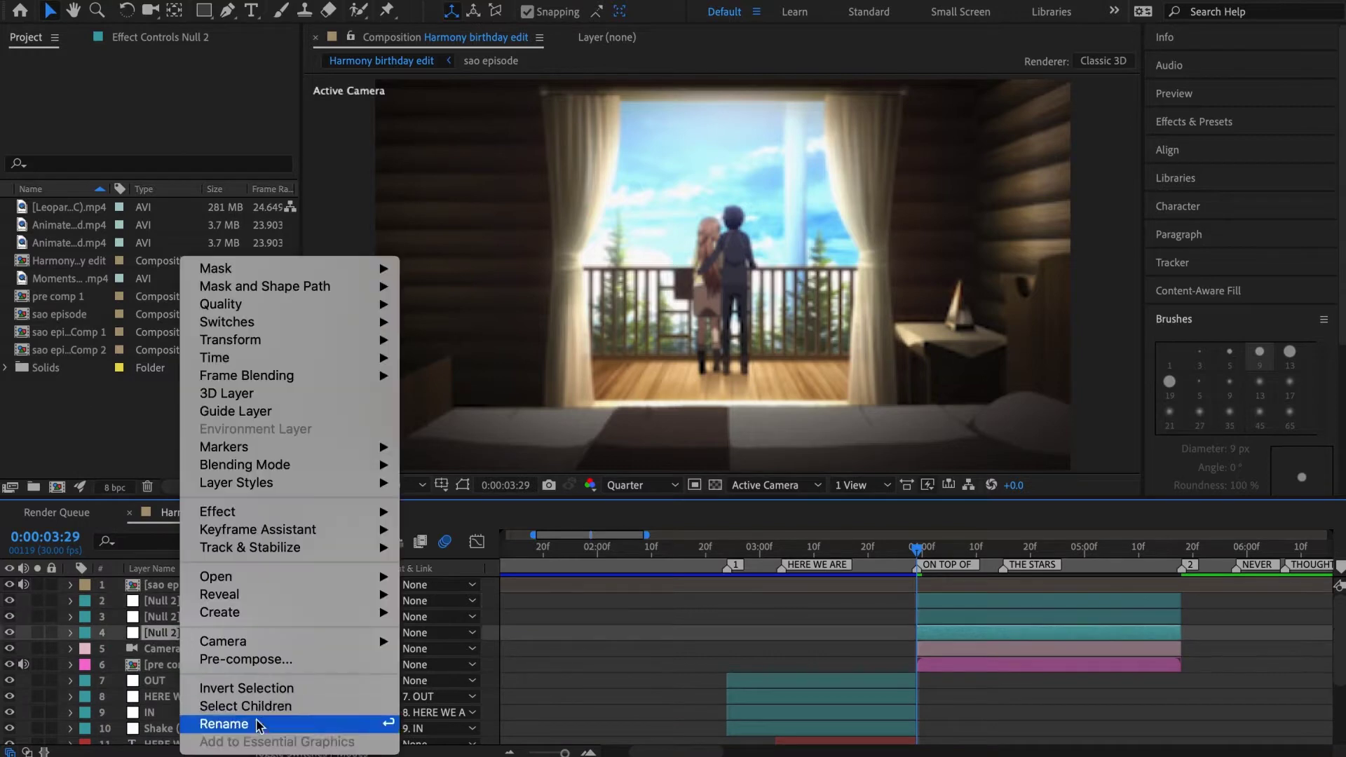
click(257, 725)
click(194, 627)
text(ON TOP OF)
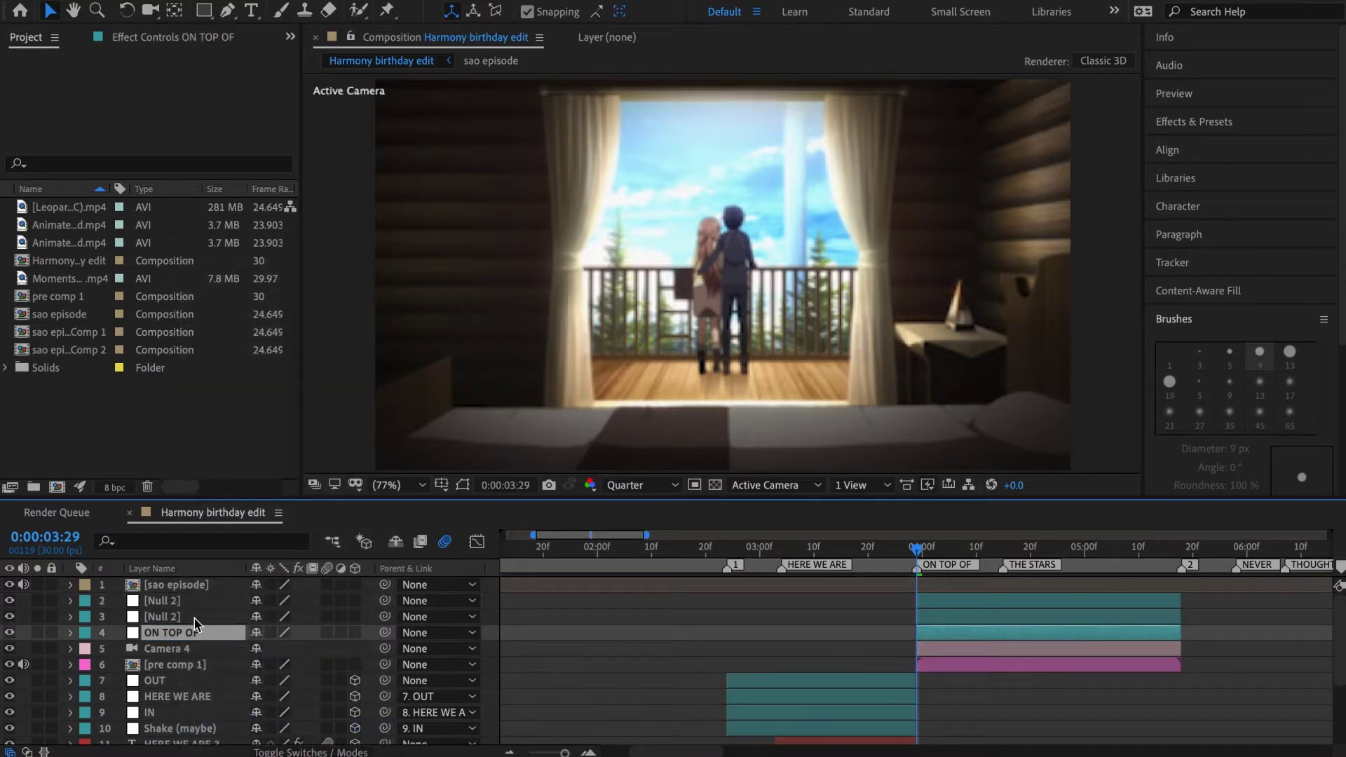
right_click(195, 619)
click(259, 728)
text(THE STARS)
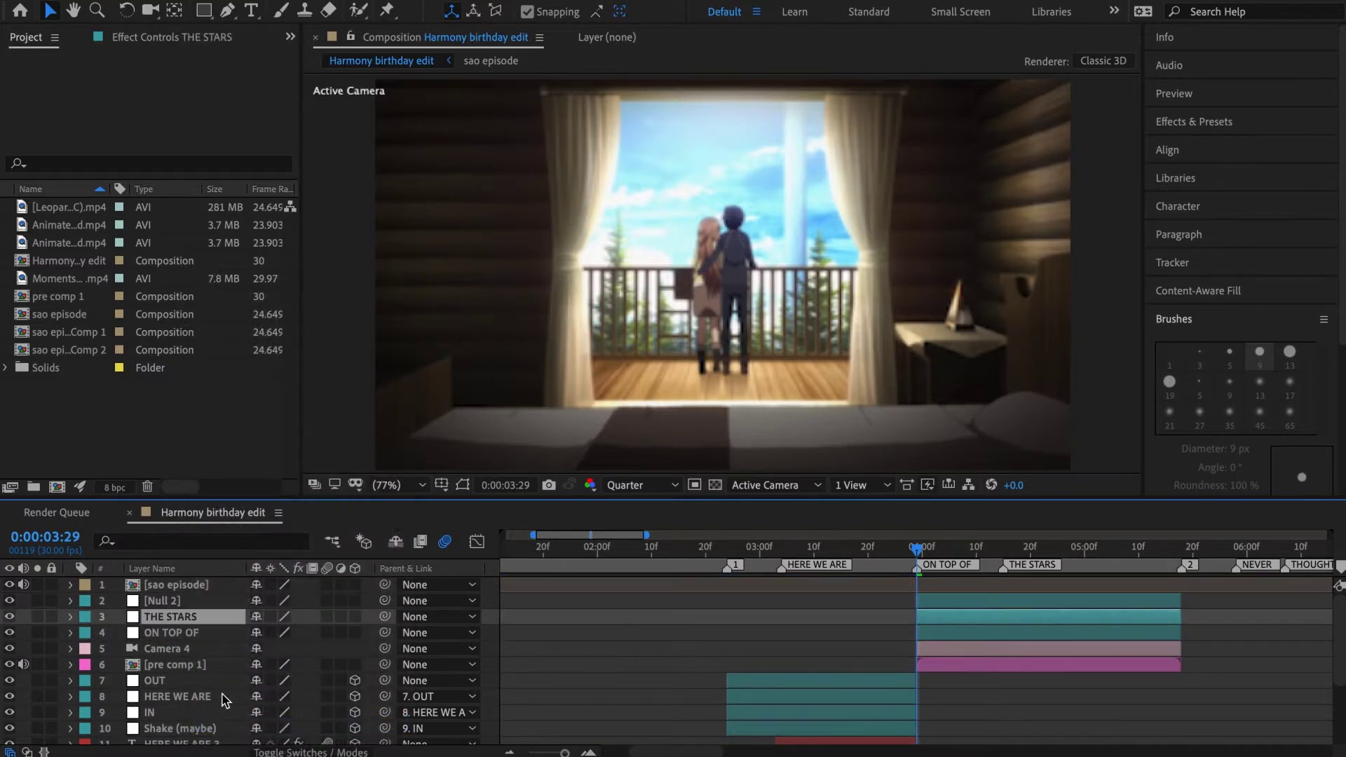
right_click(175, 601)
click(259, 723)
text(OUT)
key(Return)
key(ctrl+s)
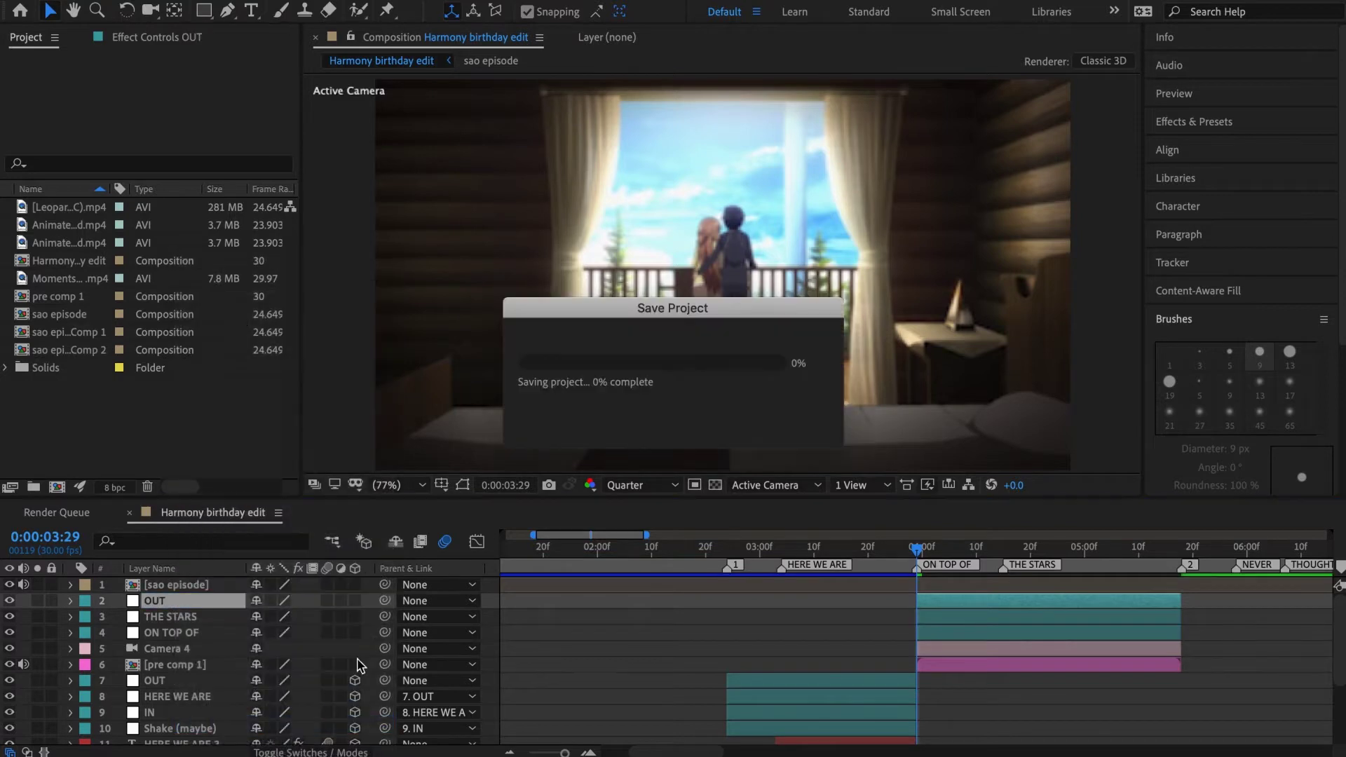
Pick-whip the nulls into a chain, parenting ON TOP OF to THE STARS
drag(384, 633, 384, 615)
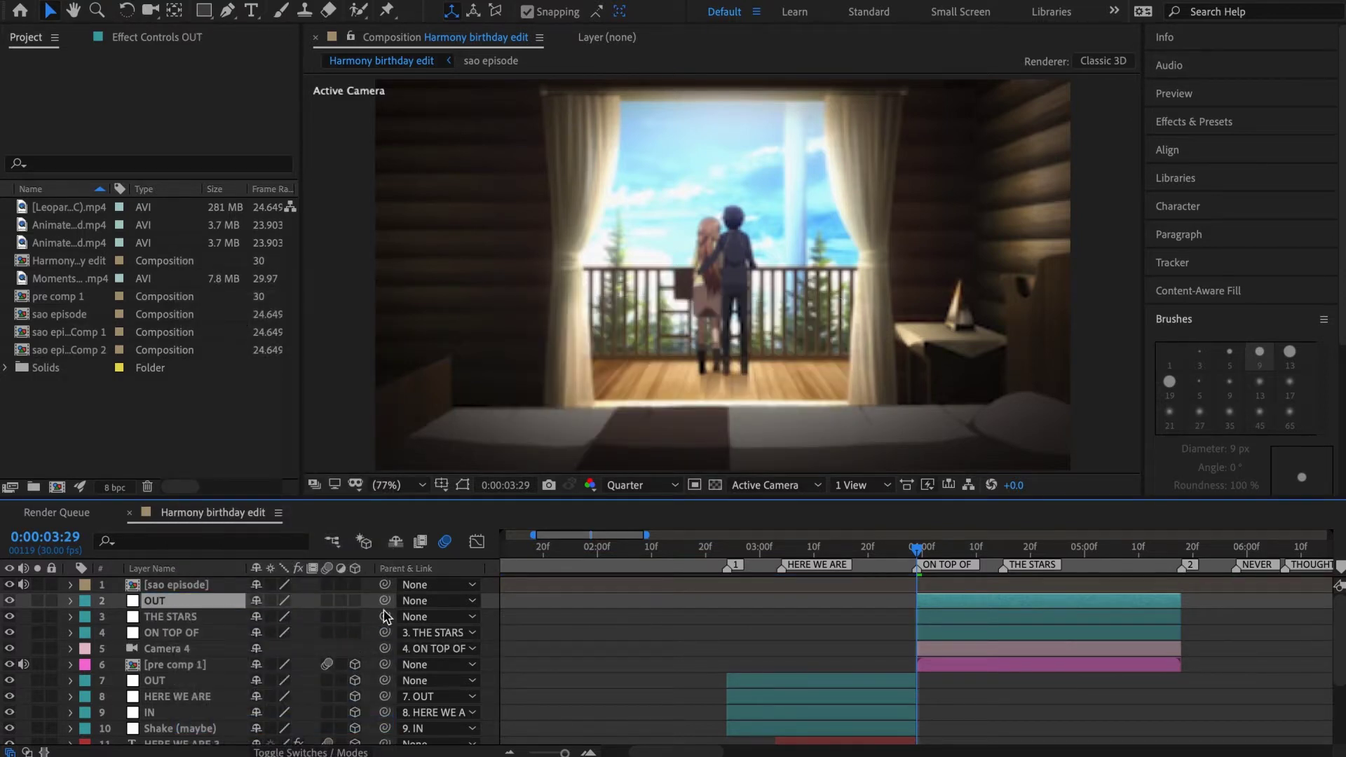
click(861, 642)
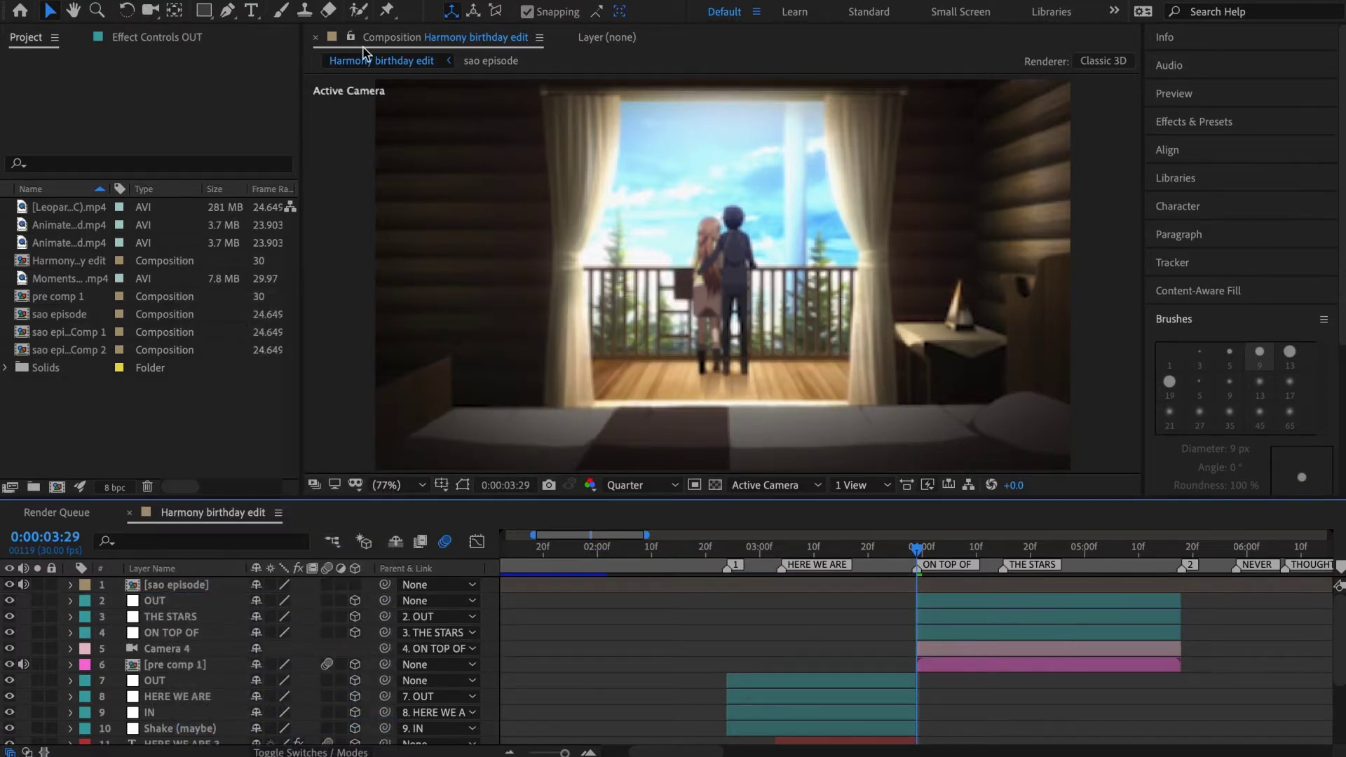
click(259, 12)
Create the ON TOP OF text, trim it to 4:00–5:18, and place it below Camera 4
click(687, 321)
text(ON TOP OF)
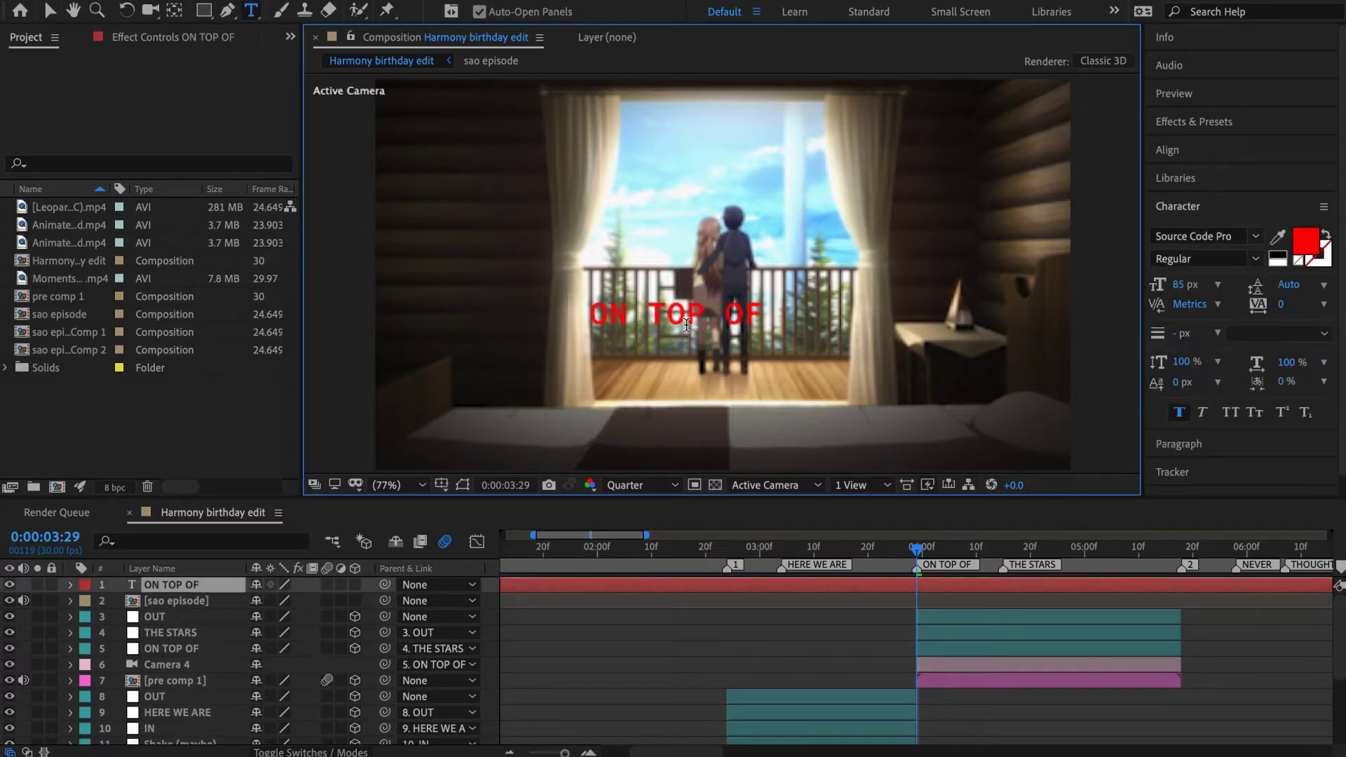
key(alt+bracketleft)
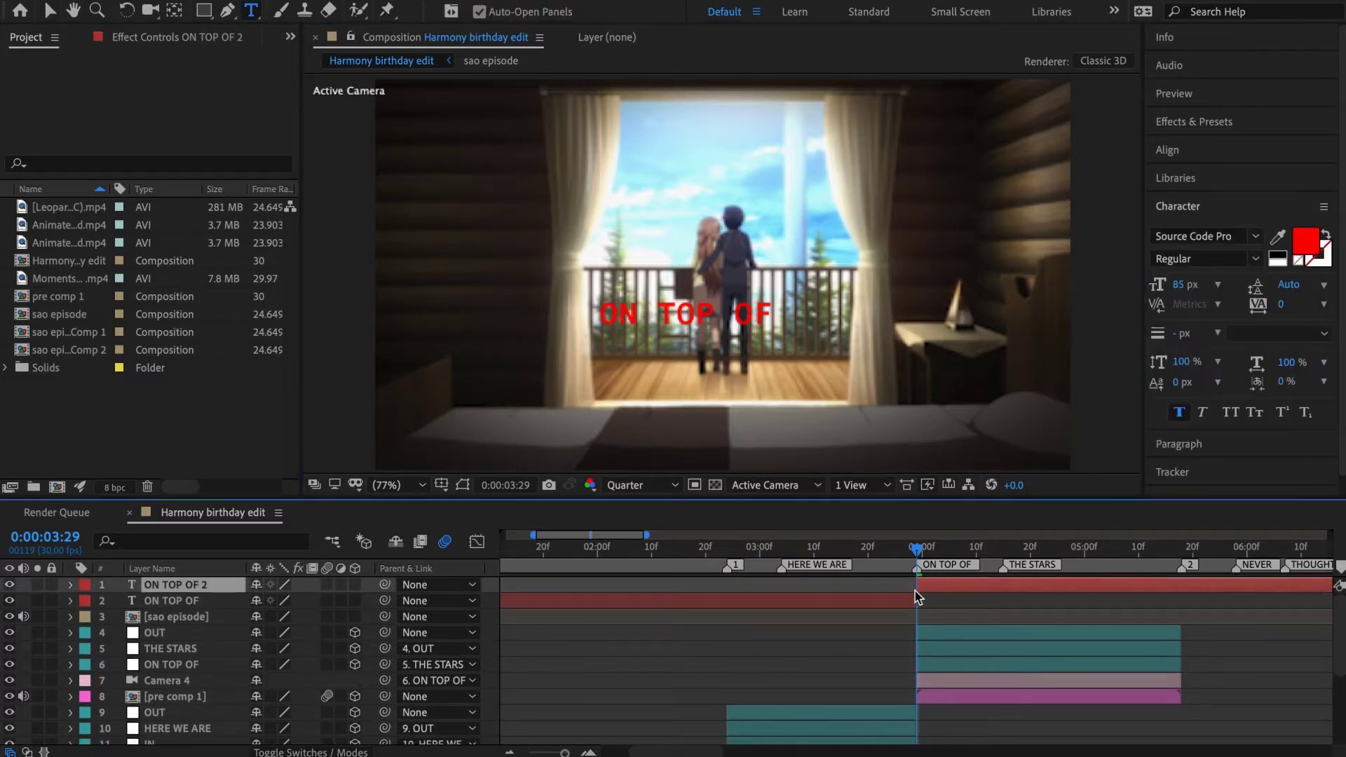
drag(915, 591, 1190, 592)
key(alt+bracketright)
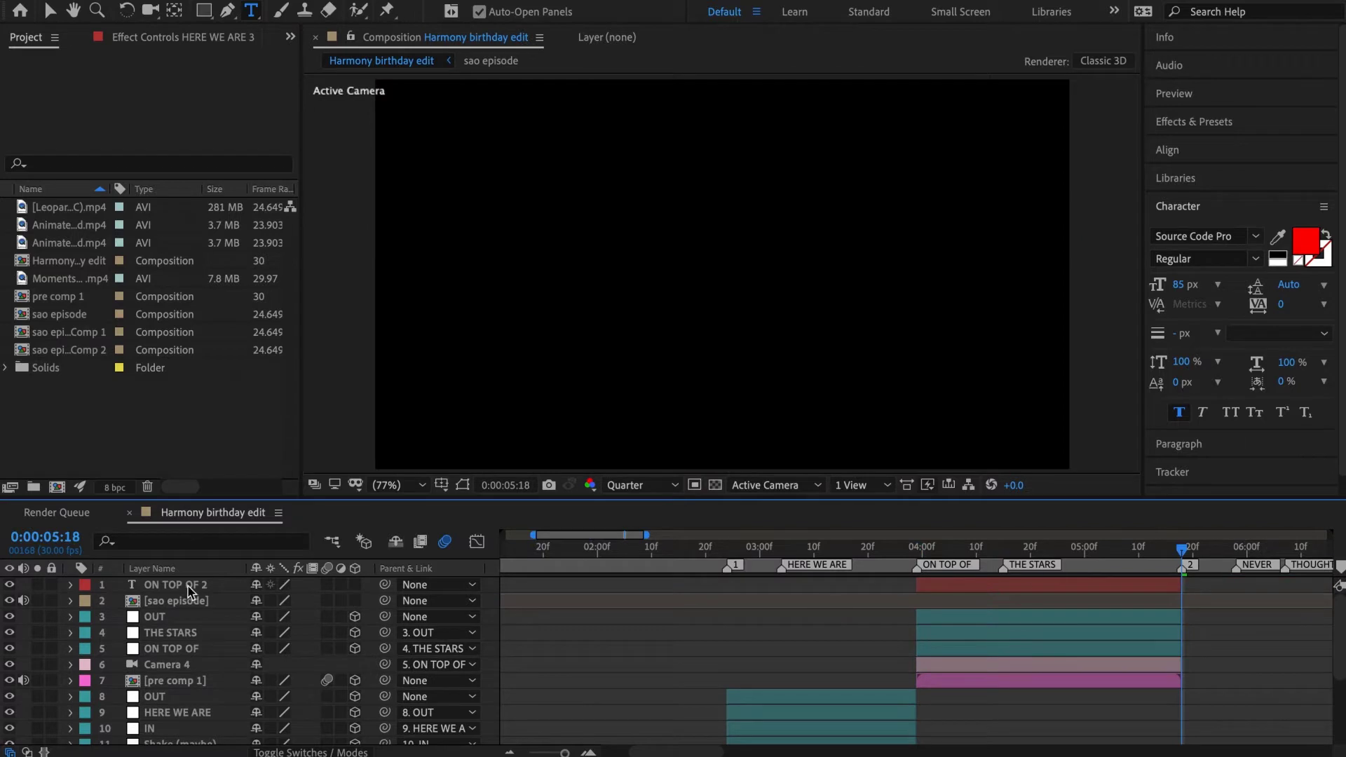
drag(189, 593, 191, 669)
click(945, 564)
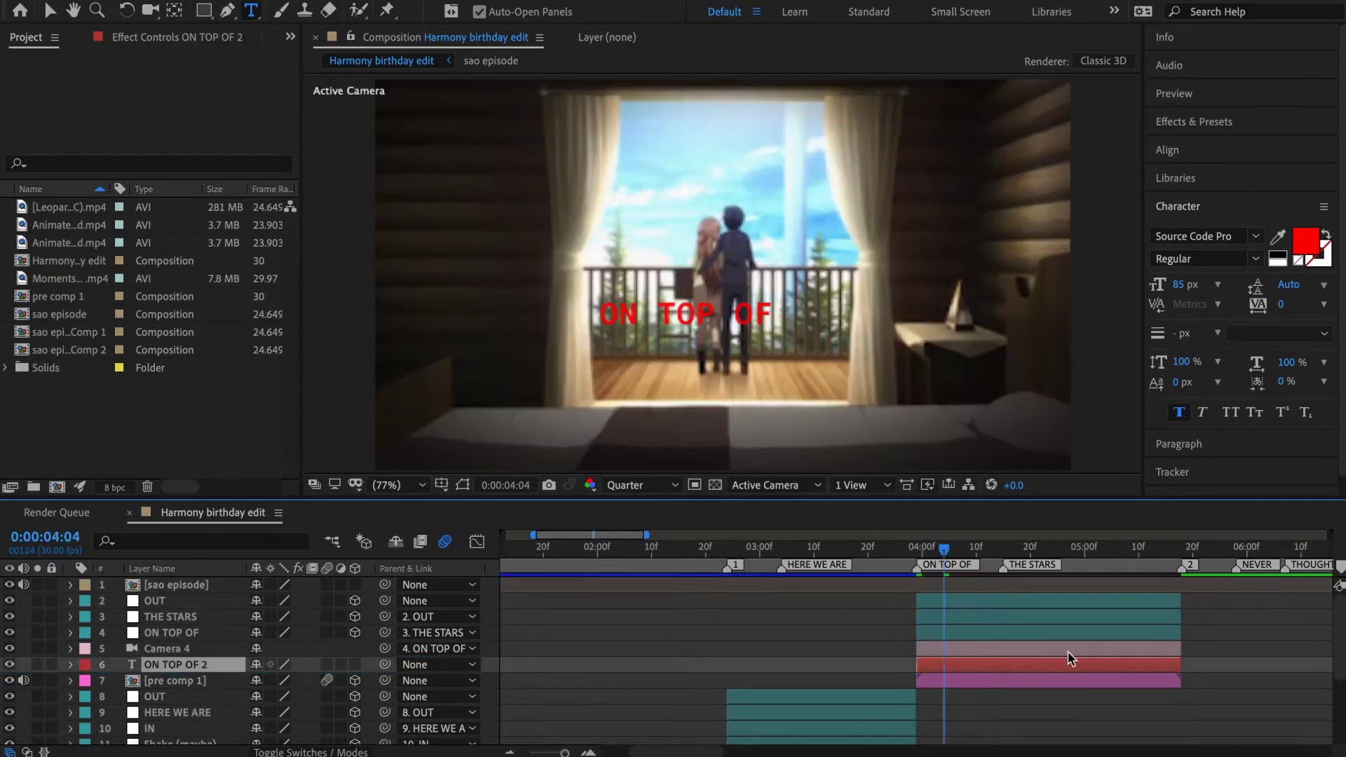
Apply S_TextureFlux to the title with a purple Color0
click(1206, 124)
double_click(1190, 146)
text(text)
double_click(1234, 424)
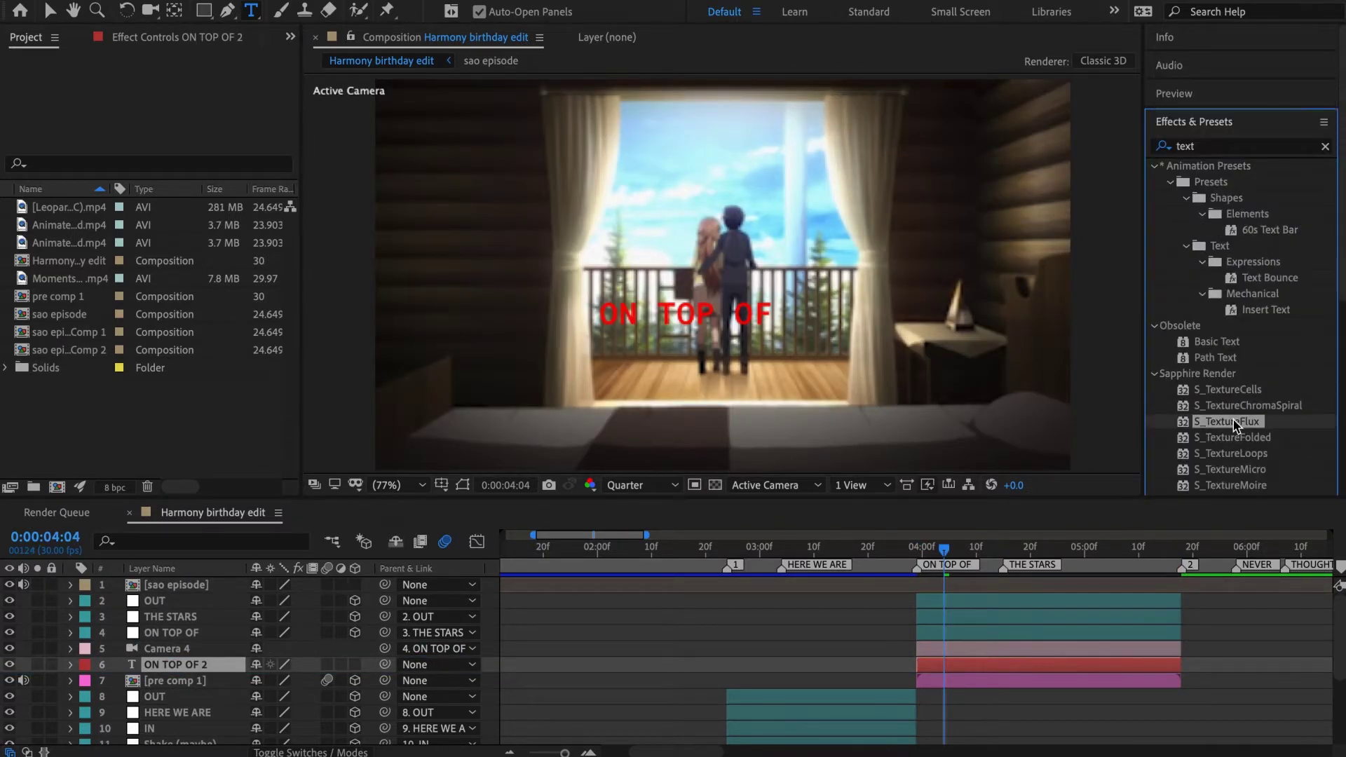
click(174, 332)
drag(1135, 519, 1120, 415)
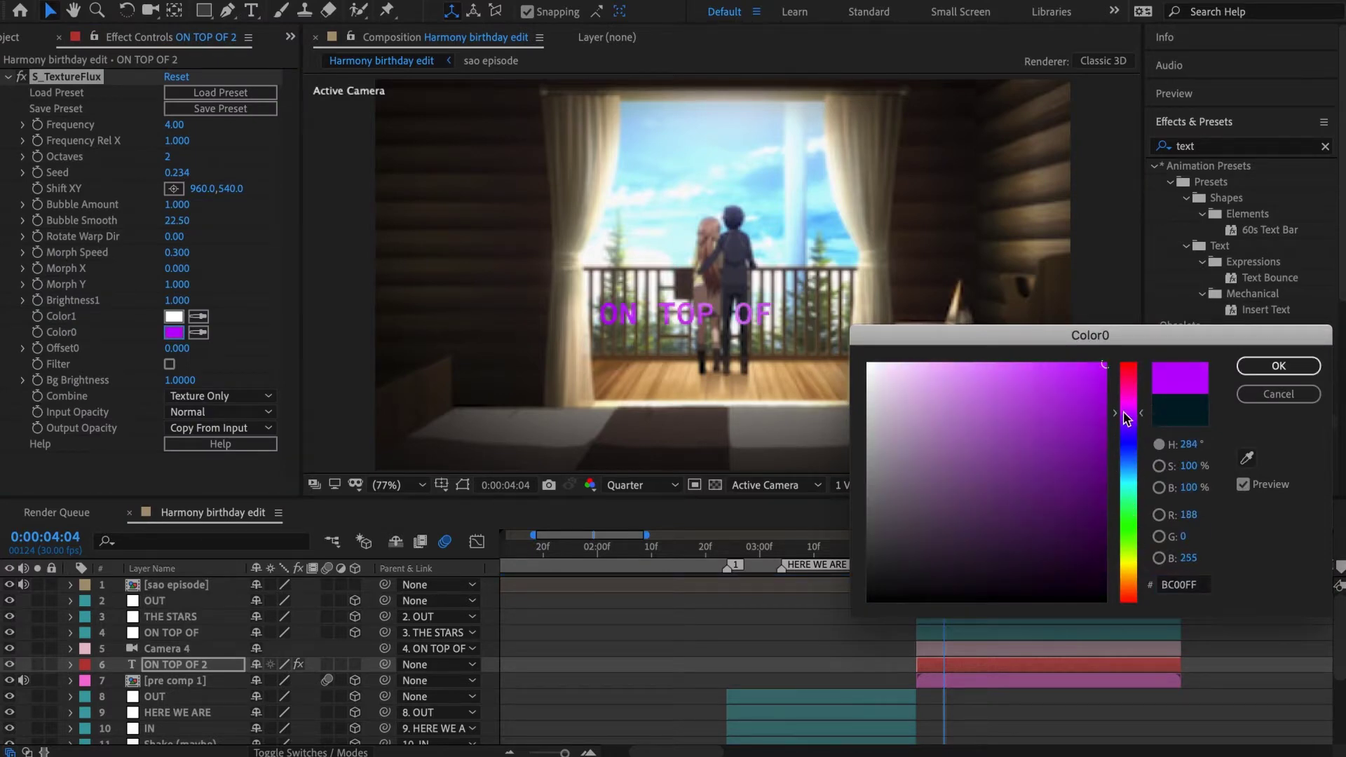
click(1279, 365)
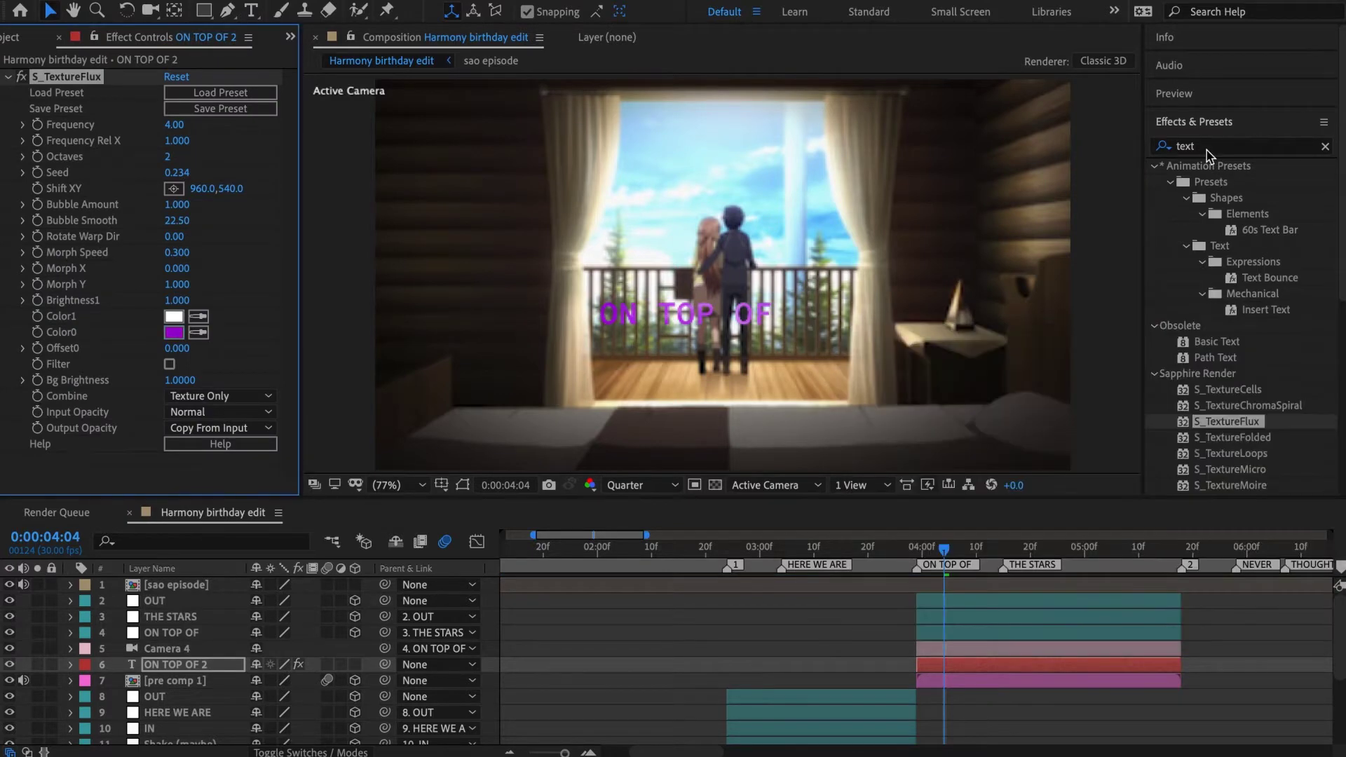
Apply S_DropShadow to the title
double_click(1207, 146)
text(drop)
drag(1234, 455, 284, 255)
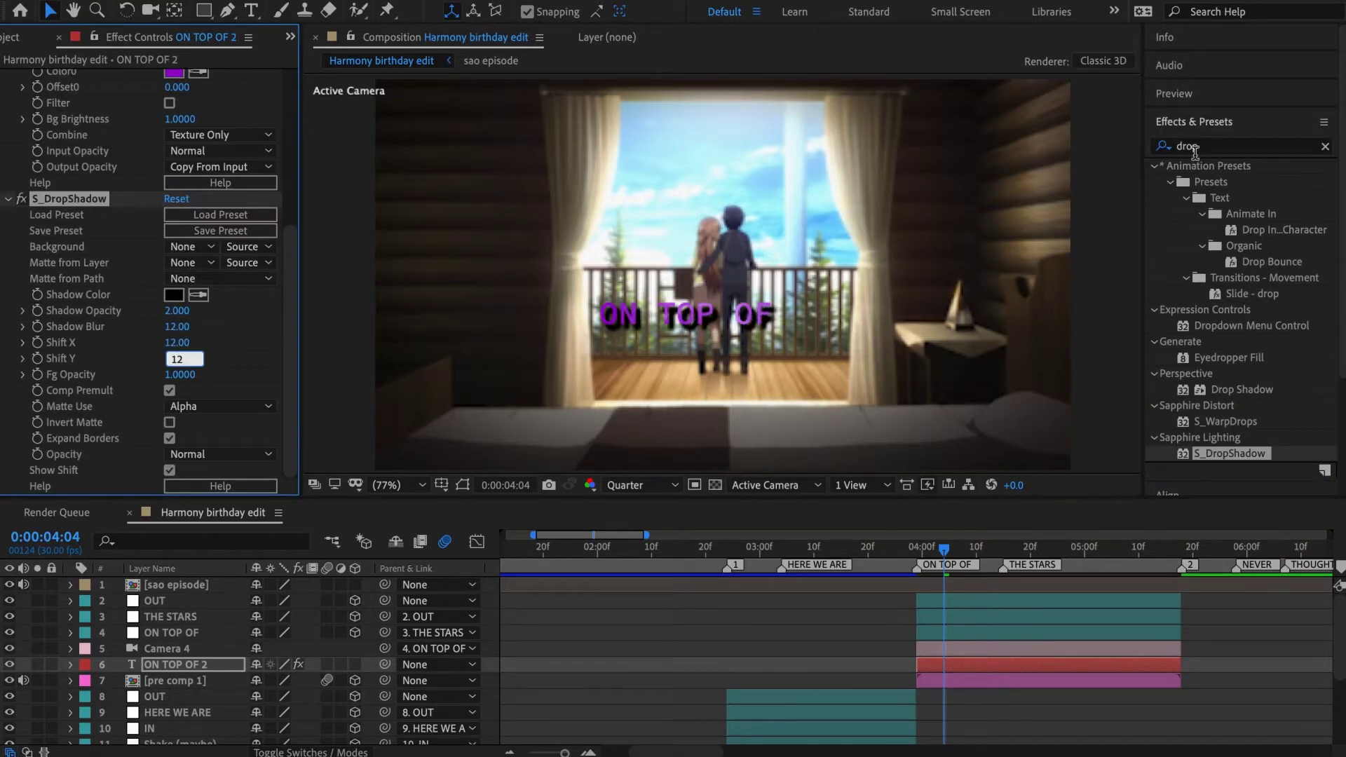
Collapse the existing effects and apply Shine to the ON TOP OF 2 title
click(1203, 147)
text(shine)
click(13, 209)
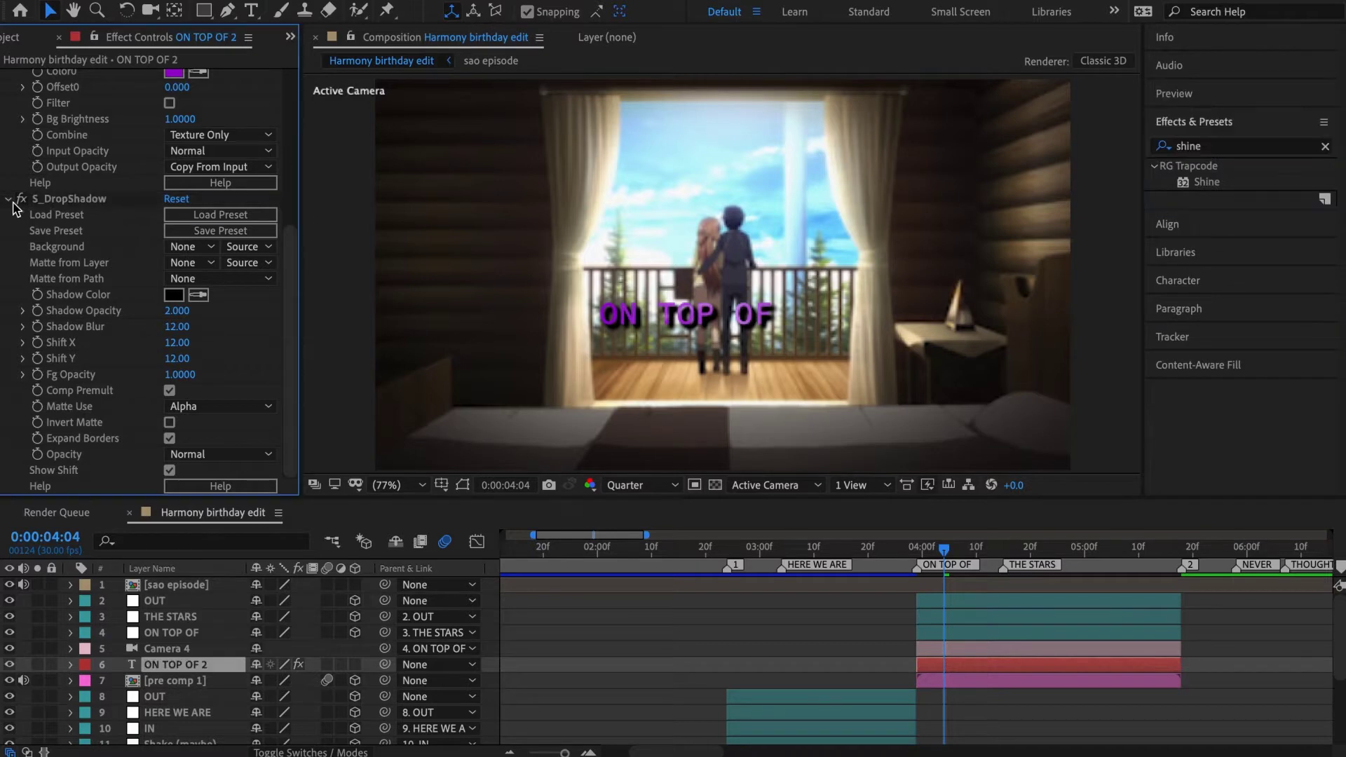
click(8, 198)
click(7, 76)
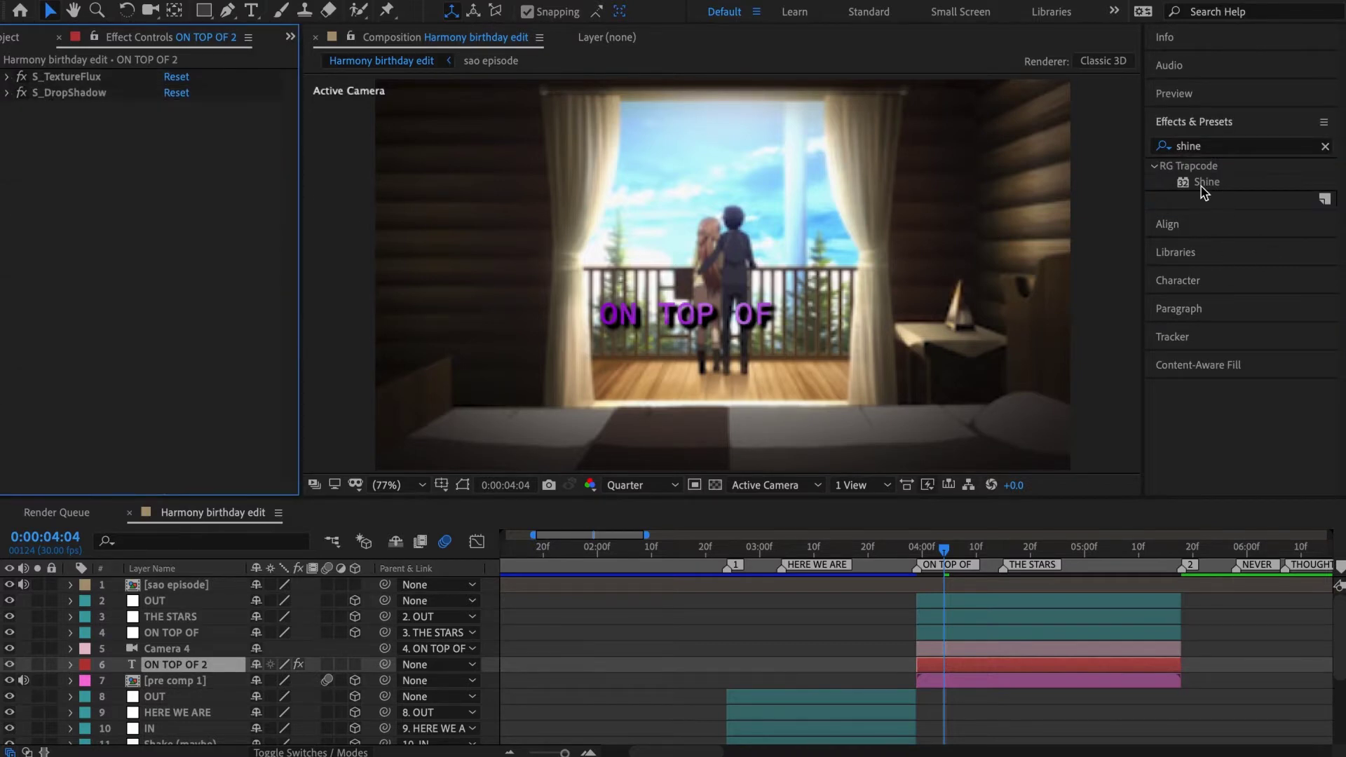
drag(1204, 184, 996, 665)
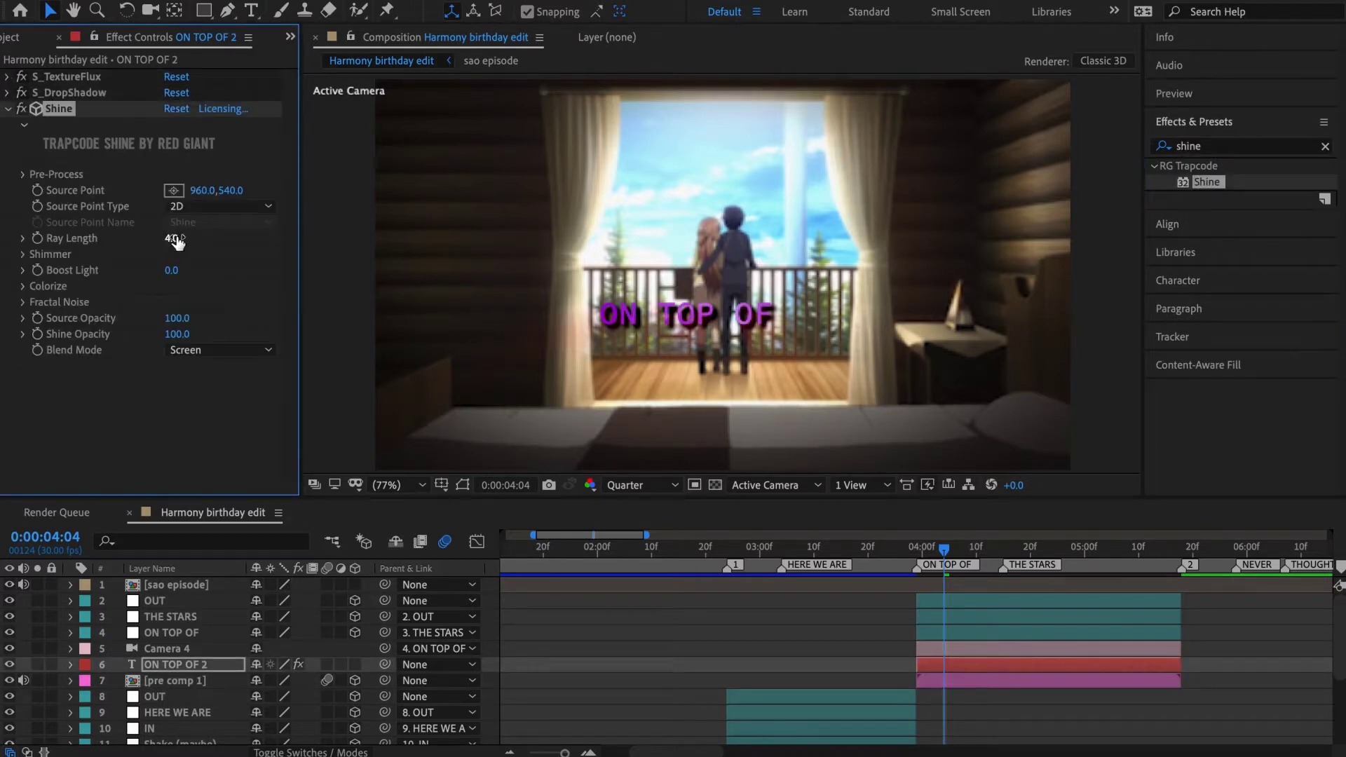
Set Shine's source point and make its Colorize Shadows colour purple
click(175, 191)
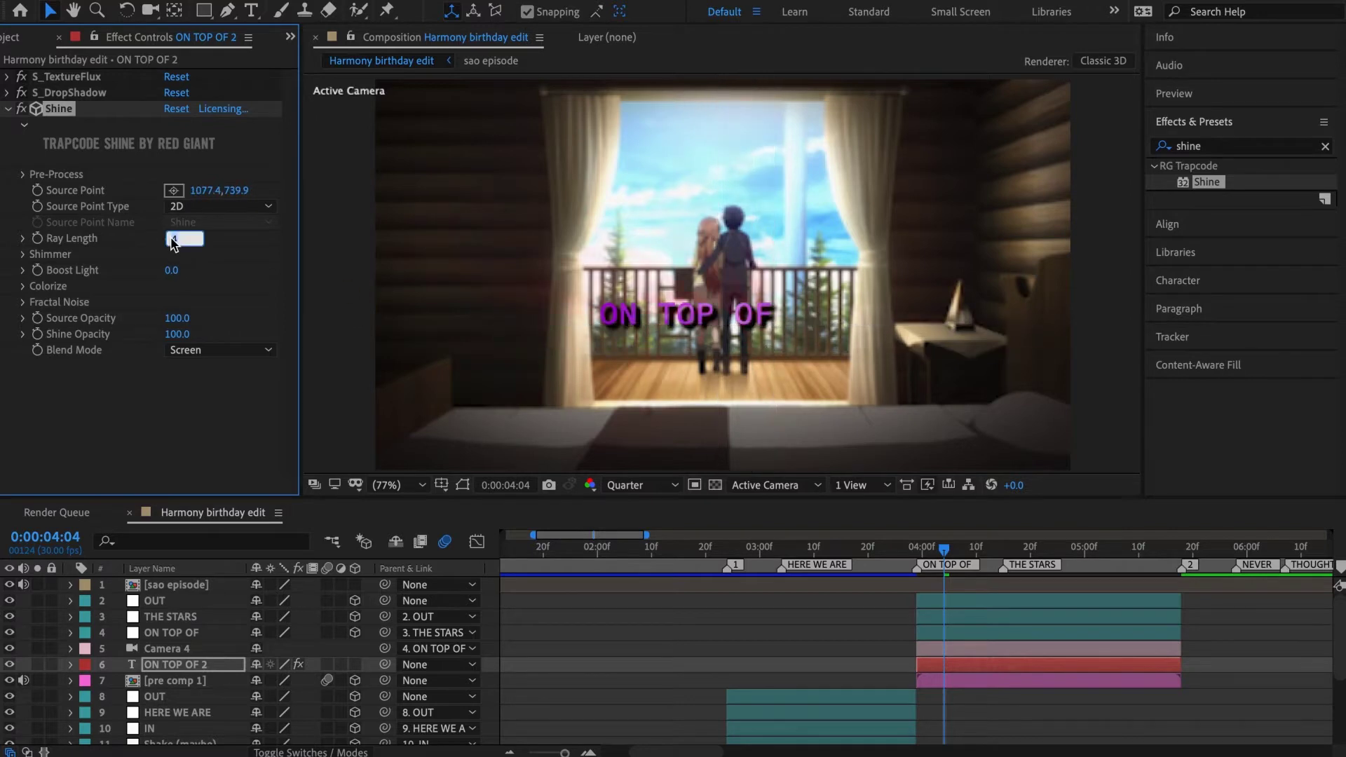
text(2.7)
click(23, 288)
click(174, 366)
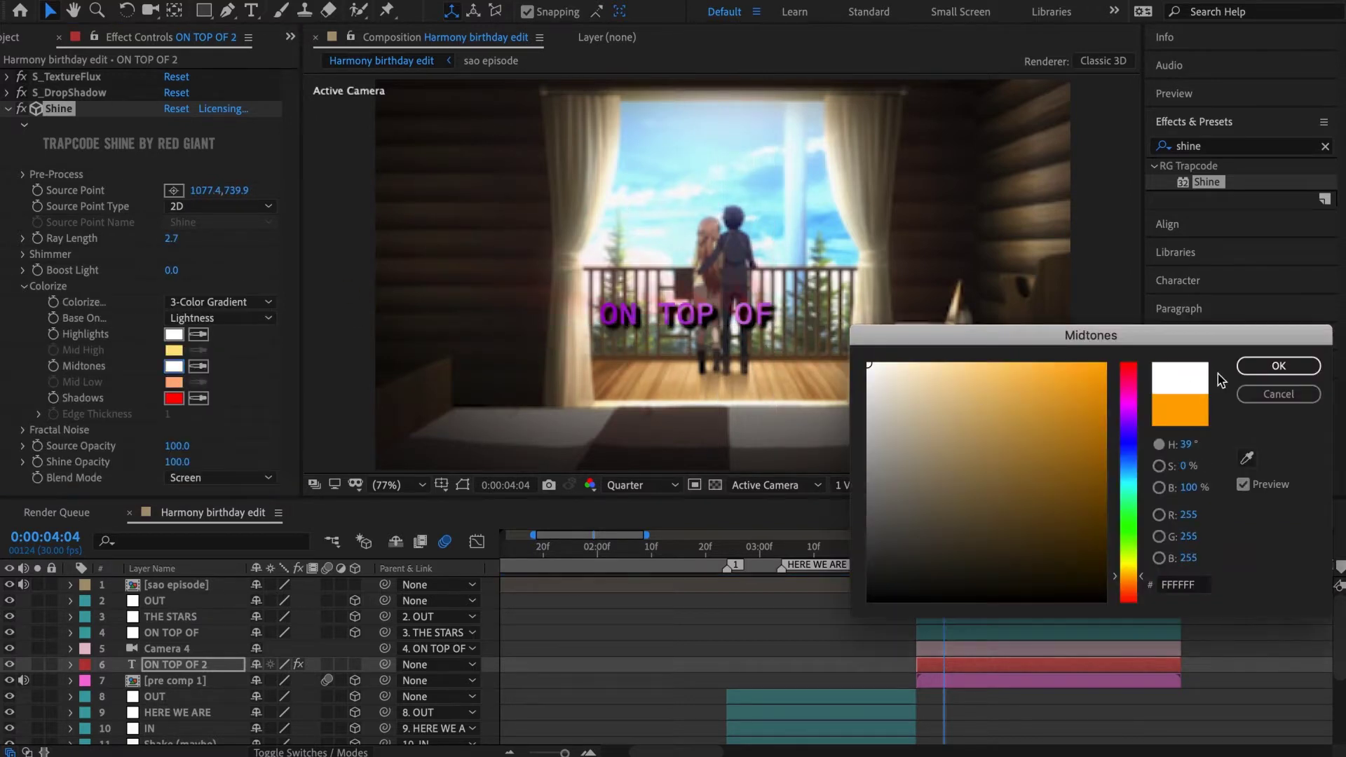
click(1279, 365)
click(174, 398)
click(1129, 419)
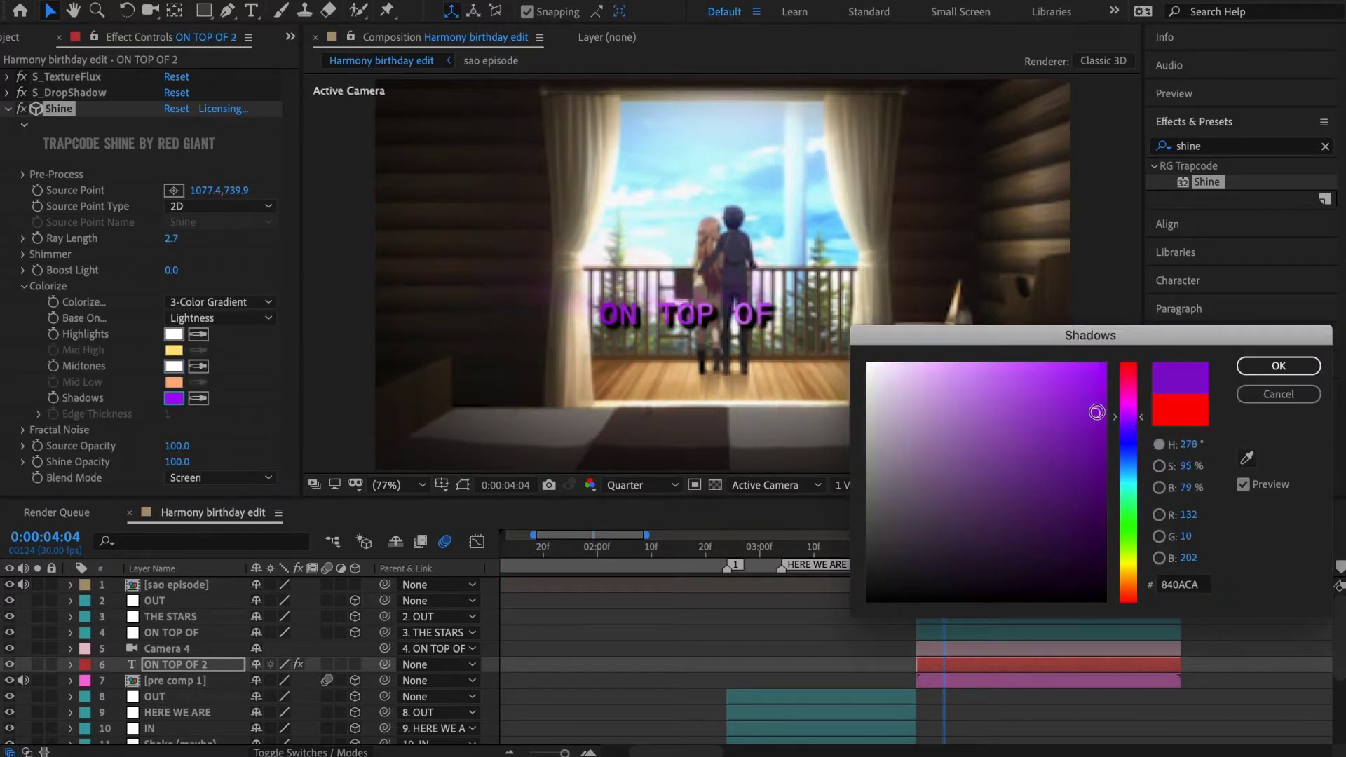
click(1299, 361)
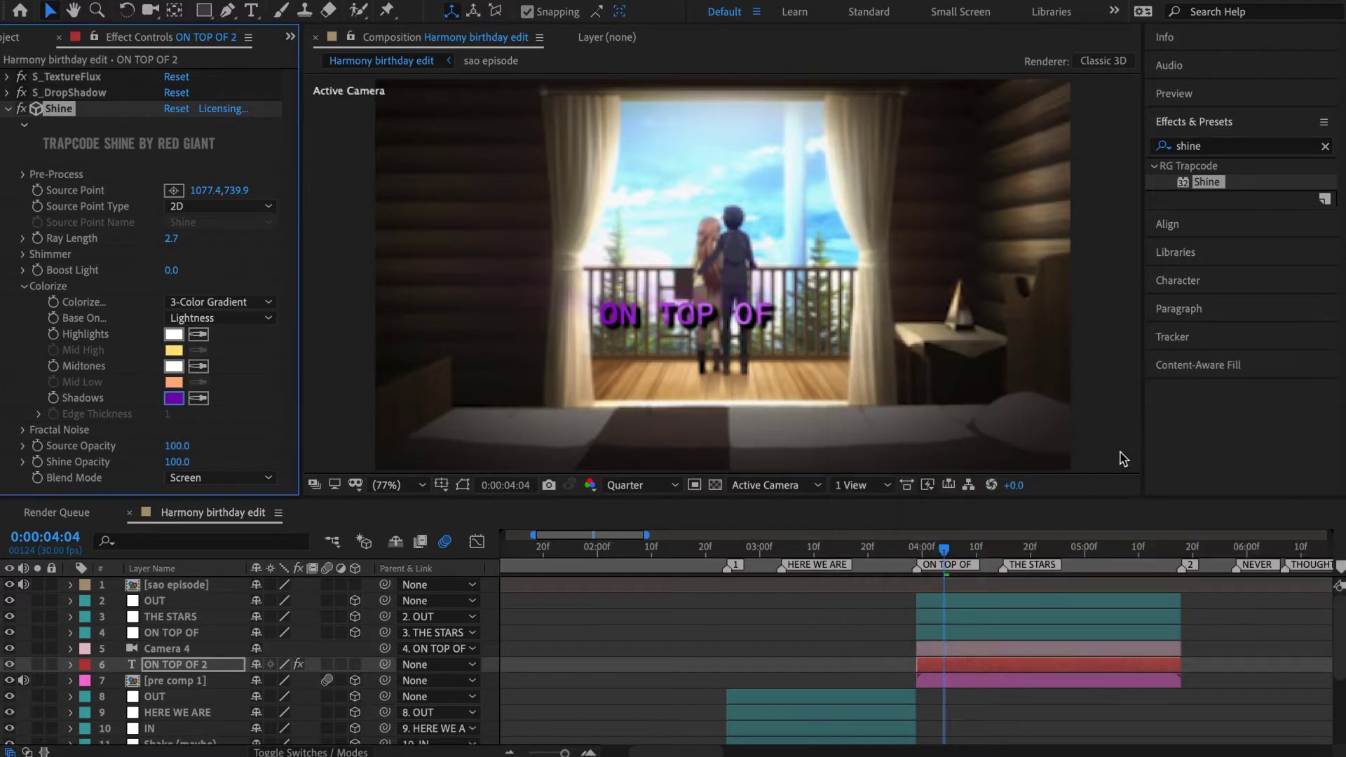
click(223, 672)
Duplicate the title, retype the copy as STARS, and save
key(ctrl+d)
key(Return)
text(TAR)
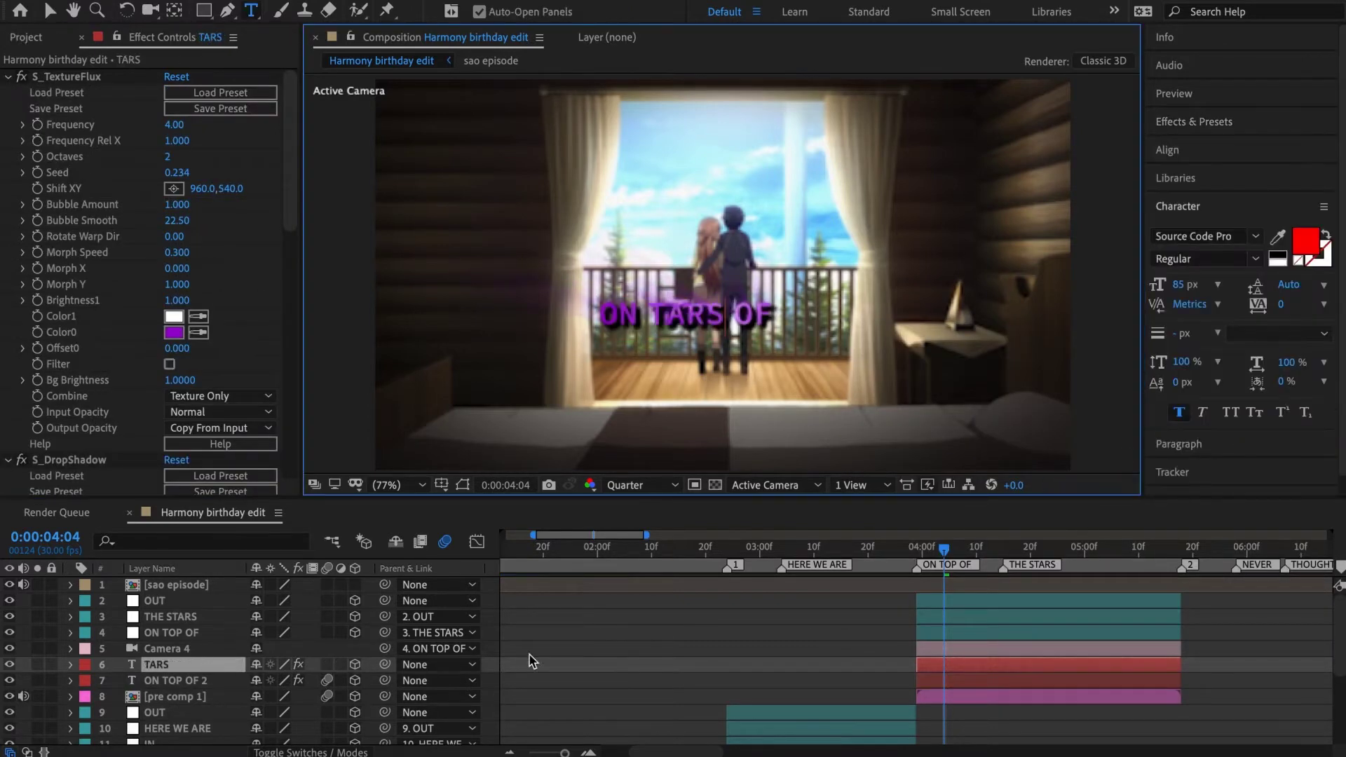
text(S)
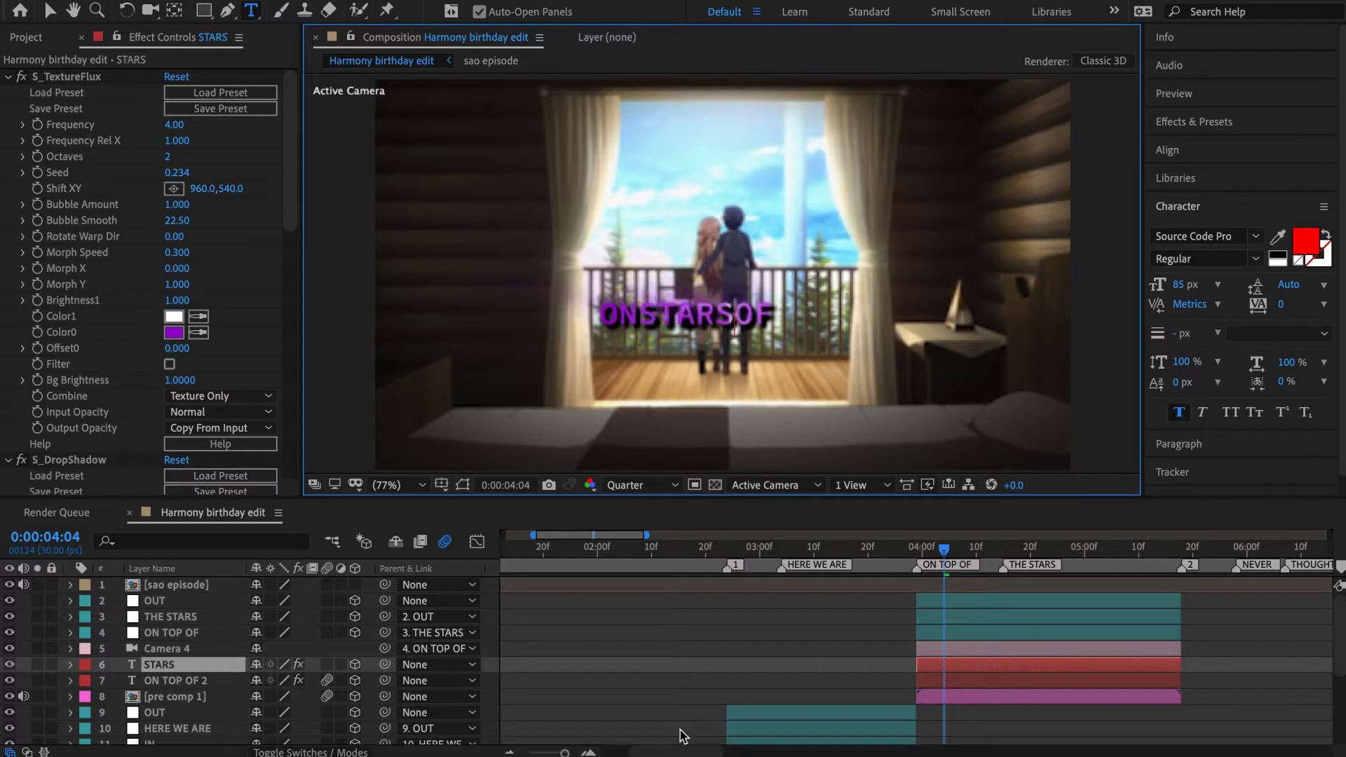
key(Return)
key(ctrl+s)
Select the ON TOP OF layer at 0:00:03:29
click(917, 551)
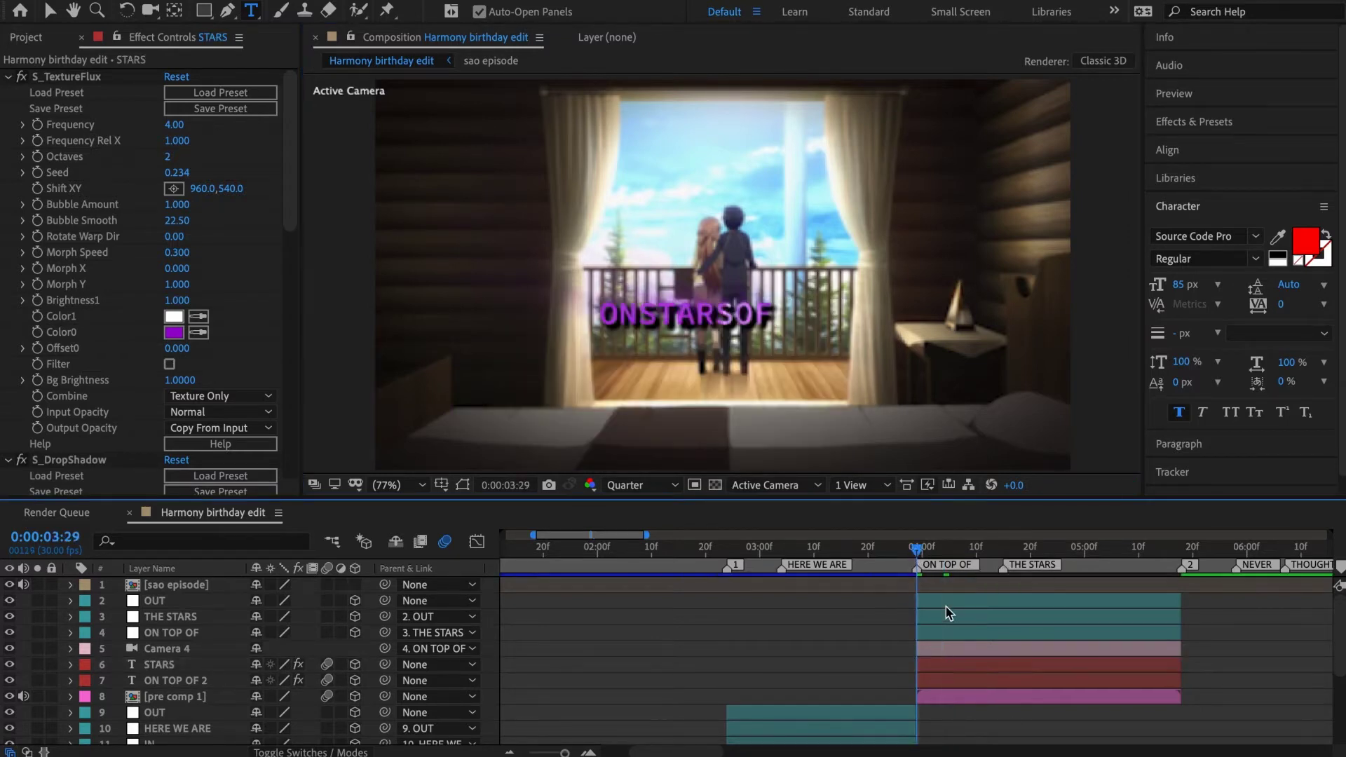
click(939, 634)
key(Return)
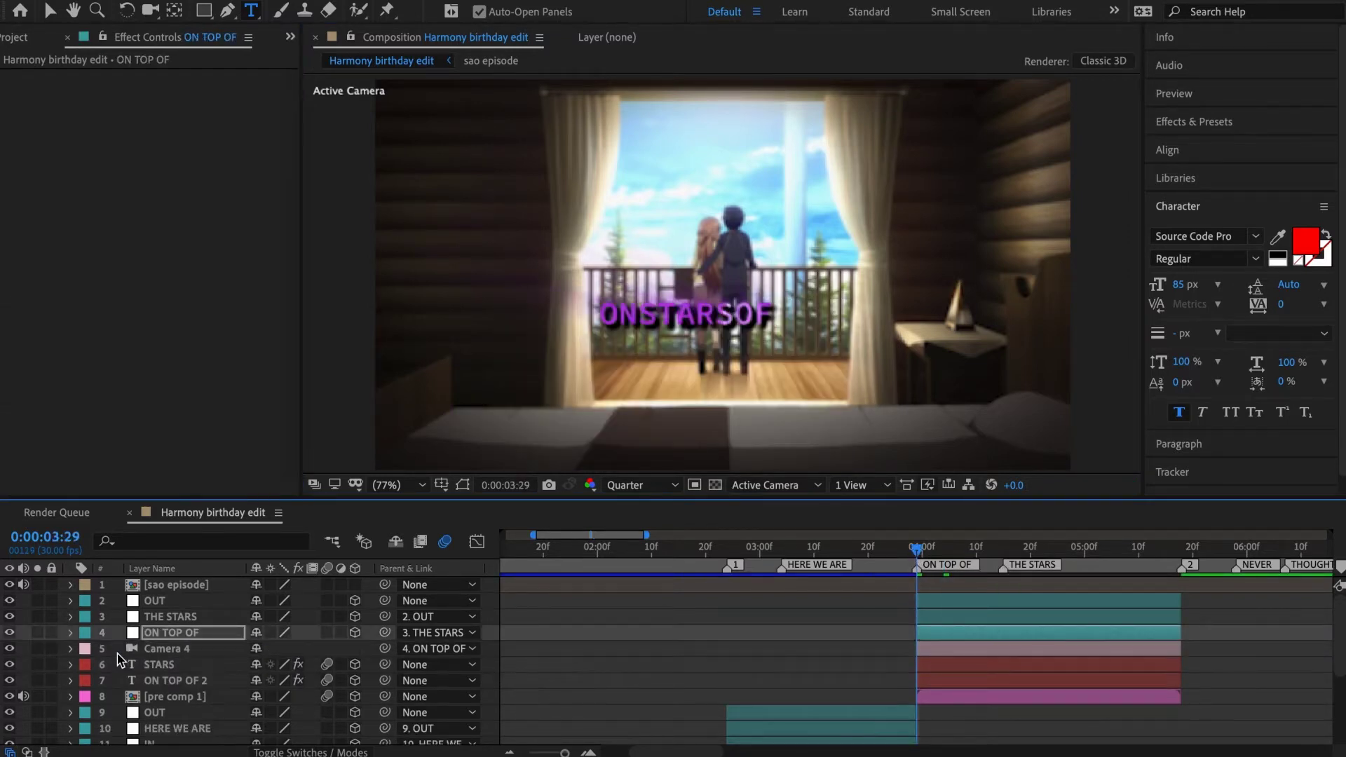
Shift ON TOP OF's Position X to -151 and separate Position into X, Y, Z
key(u)
drag(906, 653, 921, 657)
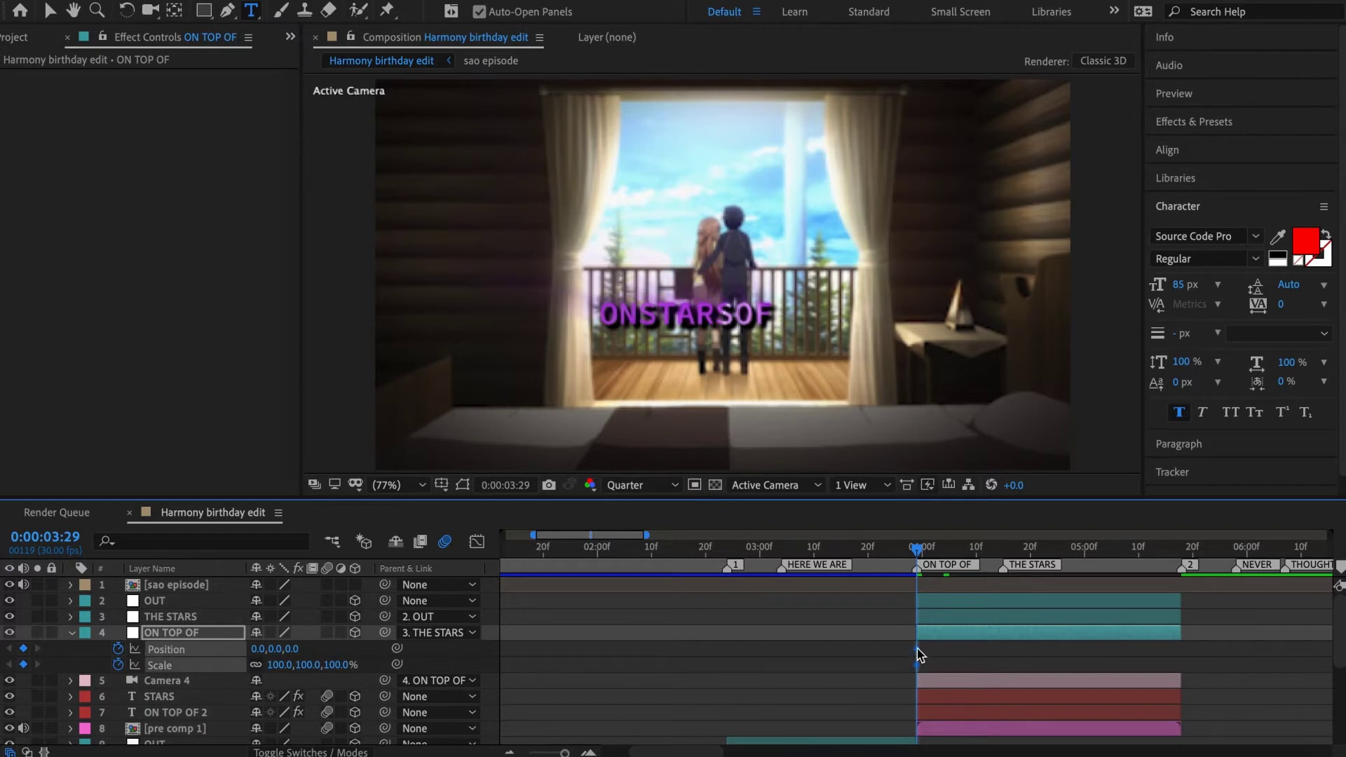
click(359, 655)
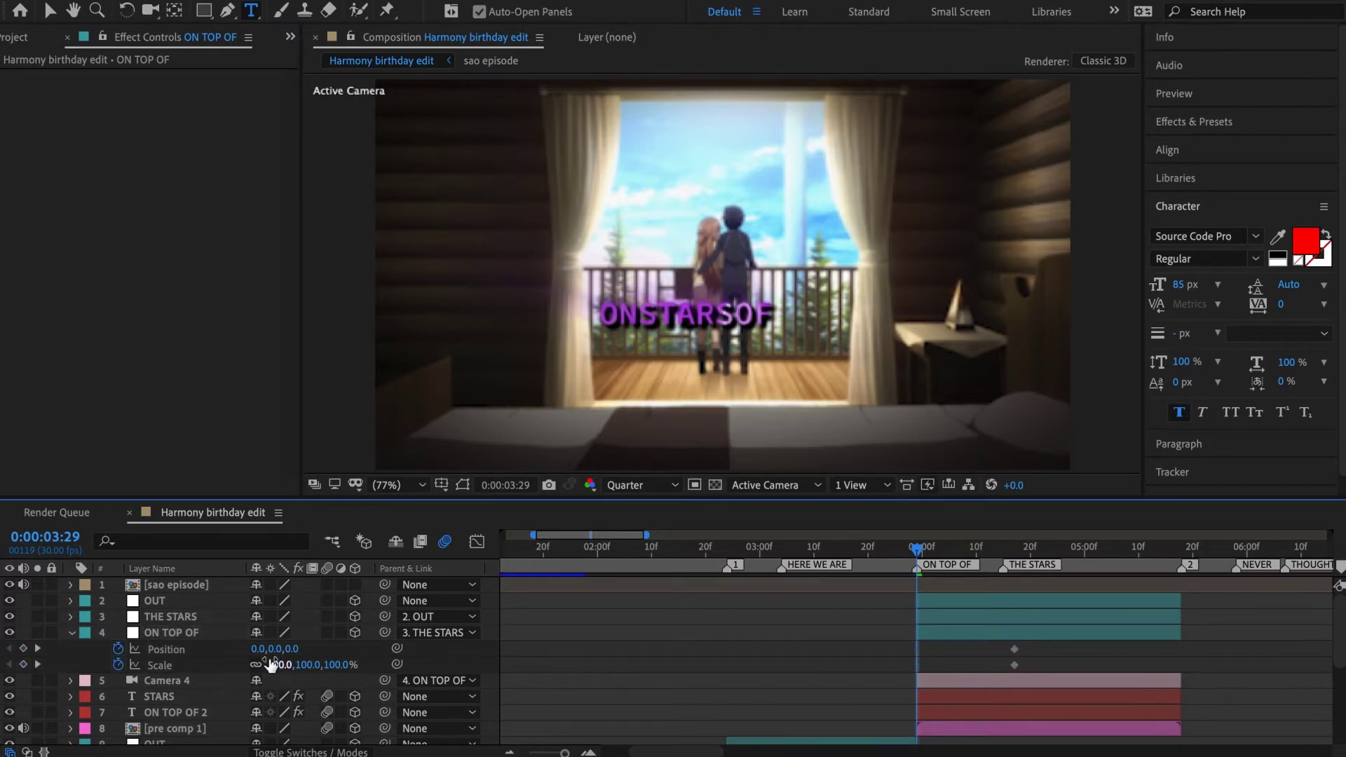
drag(338, 643, 264, 656)
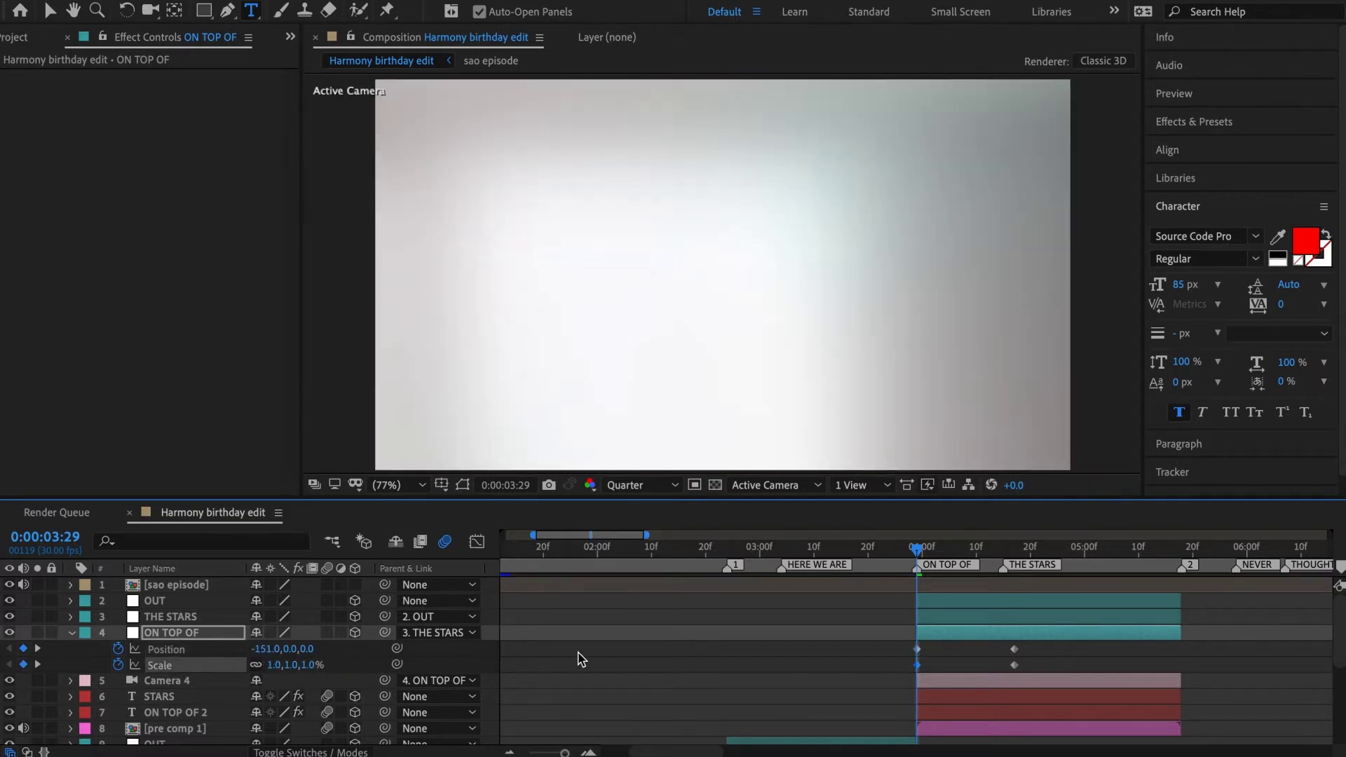
right_click(182, 651)
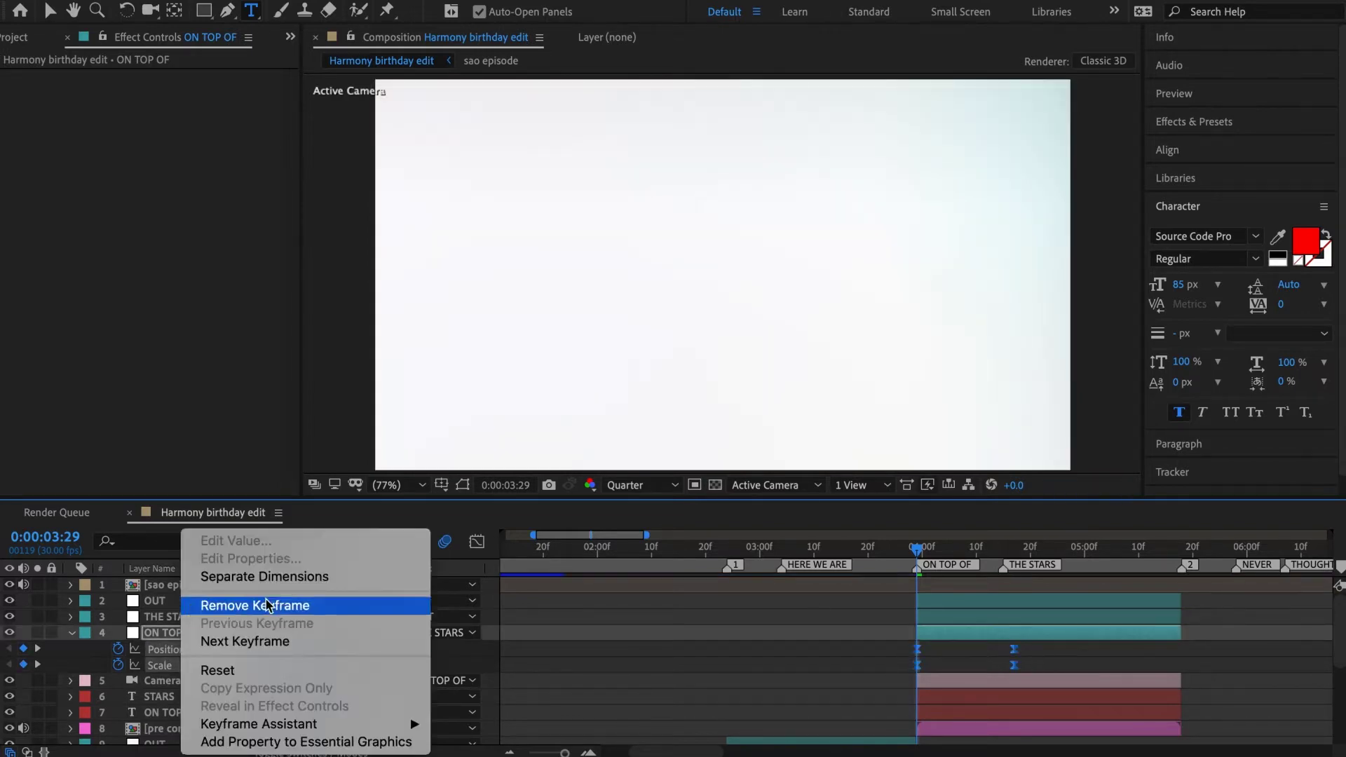
click(231, 586)
Ease the X Position curve in the Graph Editor and save
click(478, 546)
click(159, 697)
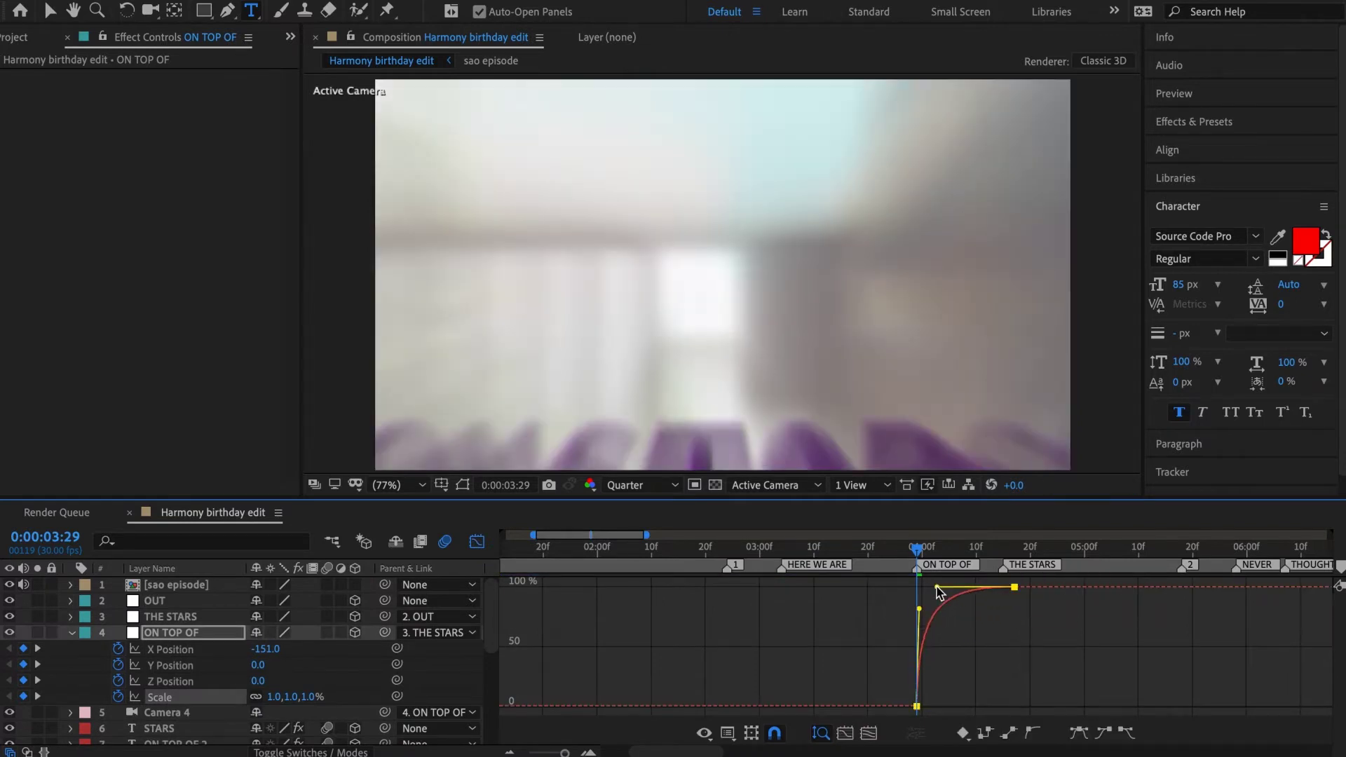
click(203, 651)
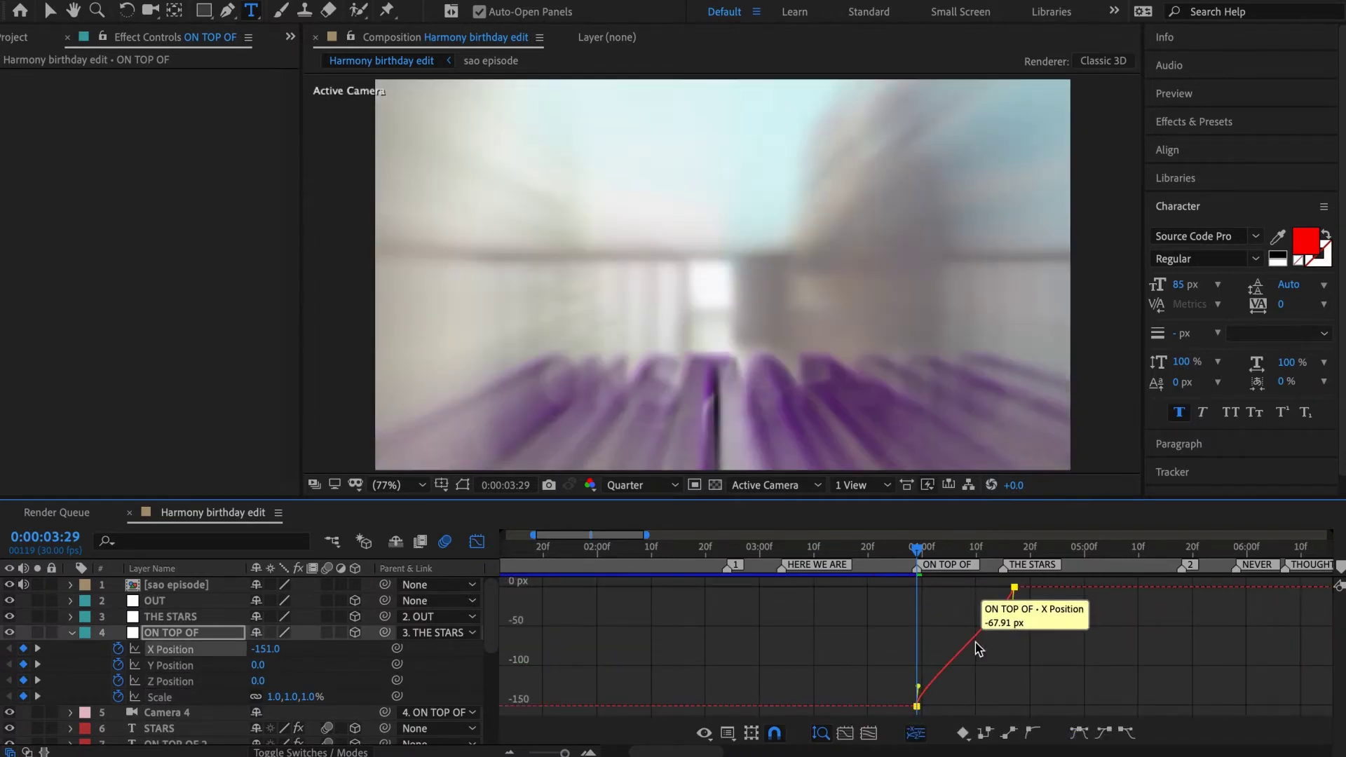
drag(949, 707, 919, 601)
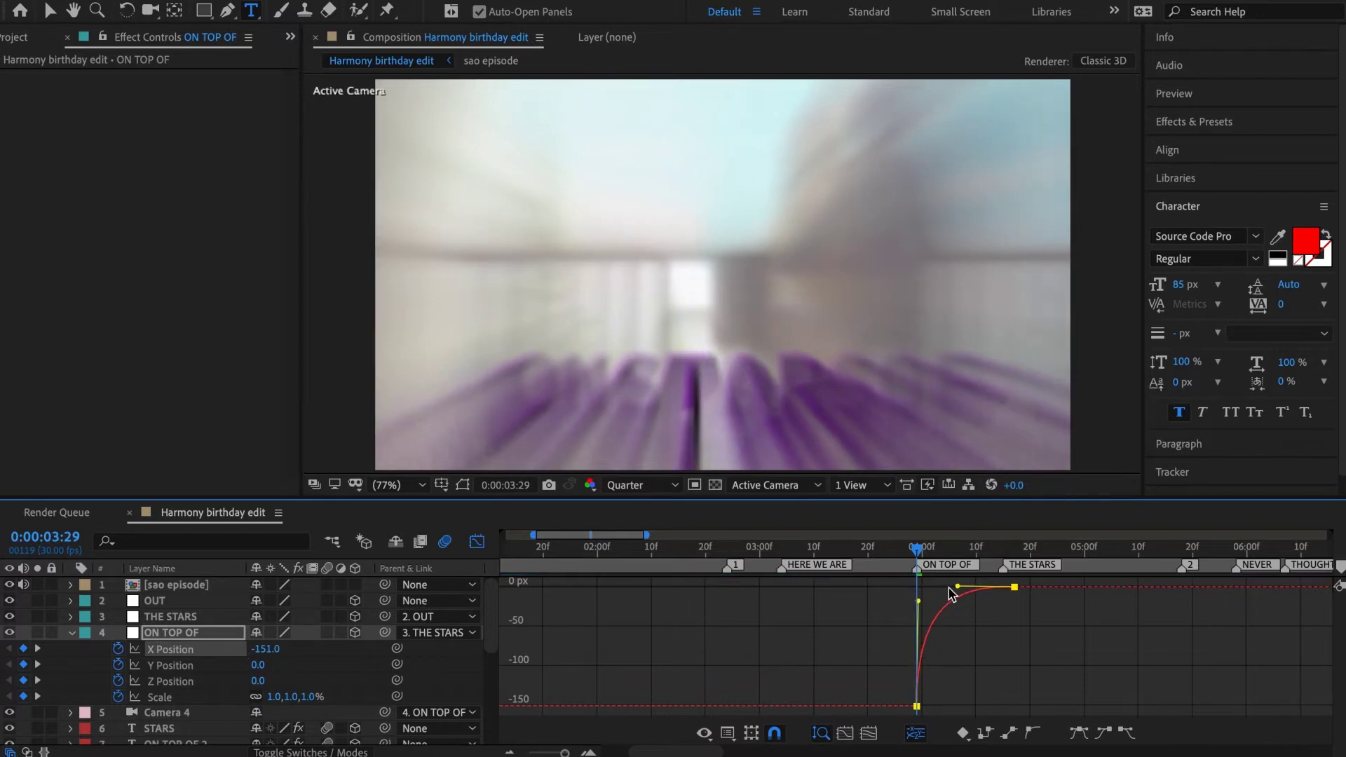
key(ctrl+s)
Preview from 2 seconds, then set X Position to 0 at the 3:29 keyframe
key(minus)
click(574, 561)
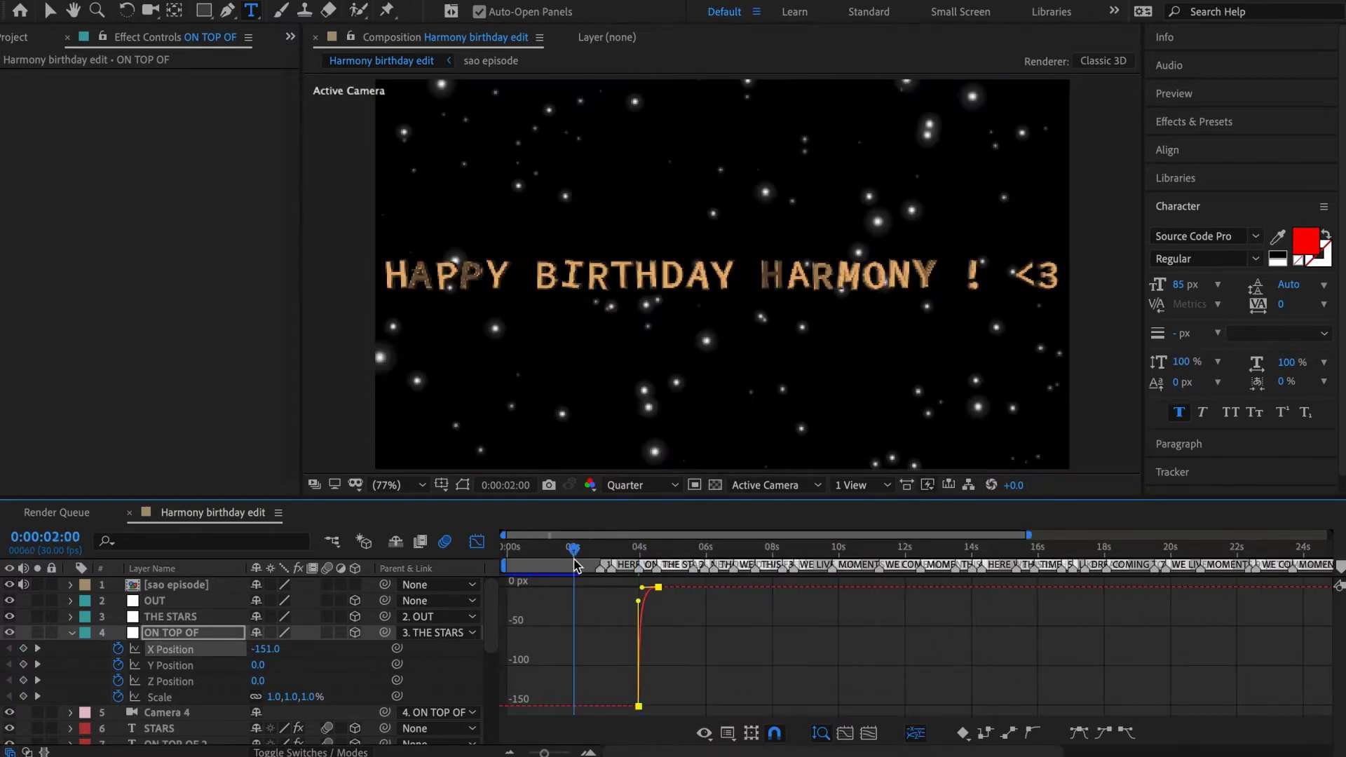
key(space)
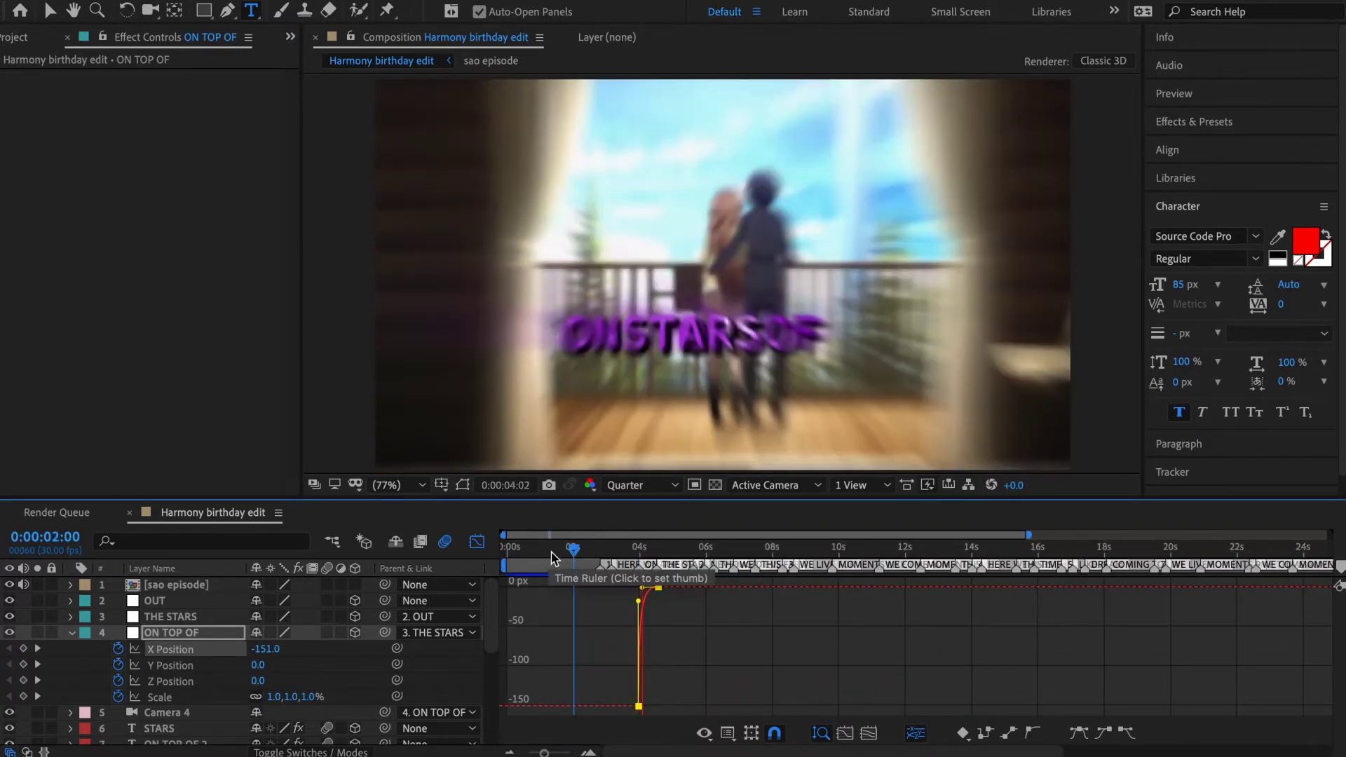
click(618, 554)
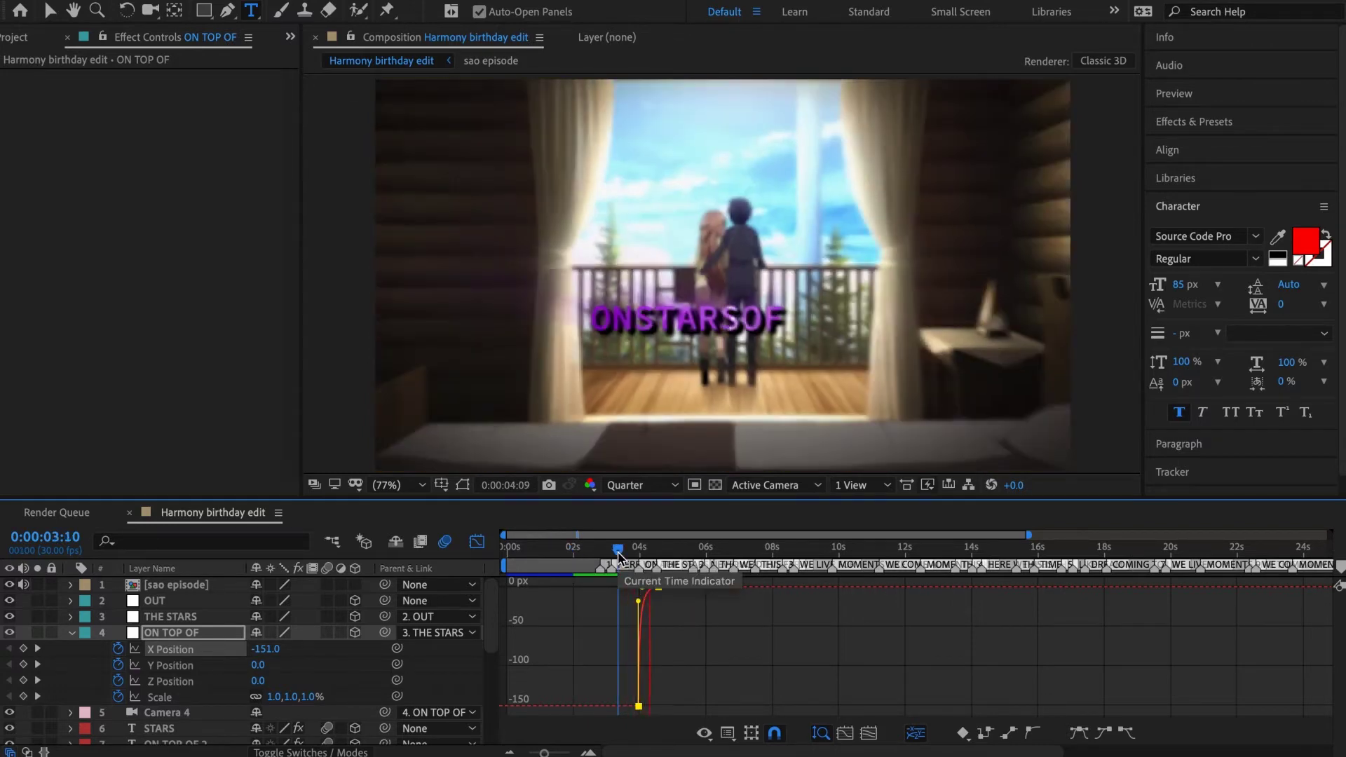
drag(617, 556, 639, 556)
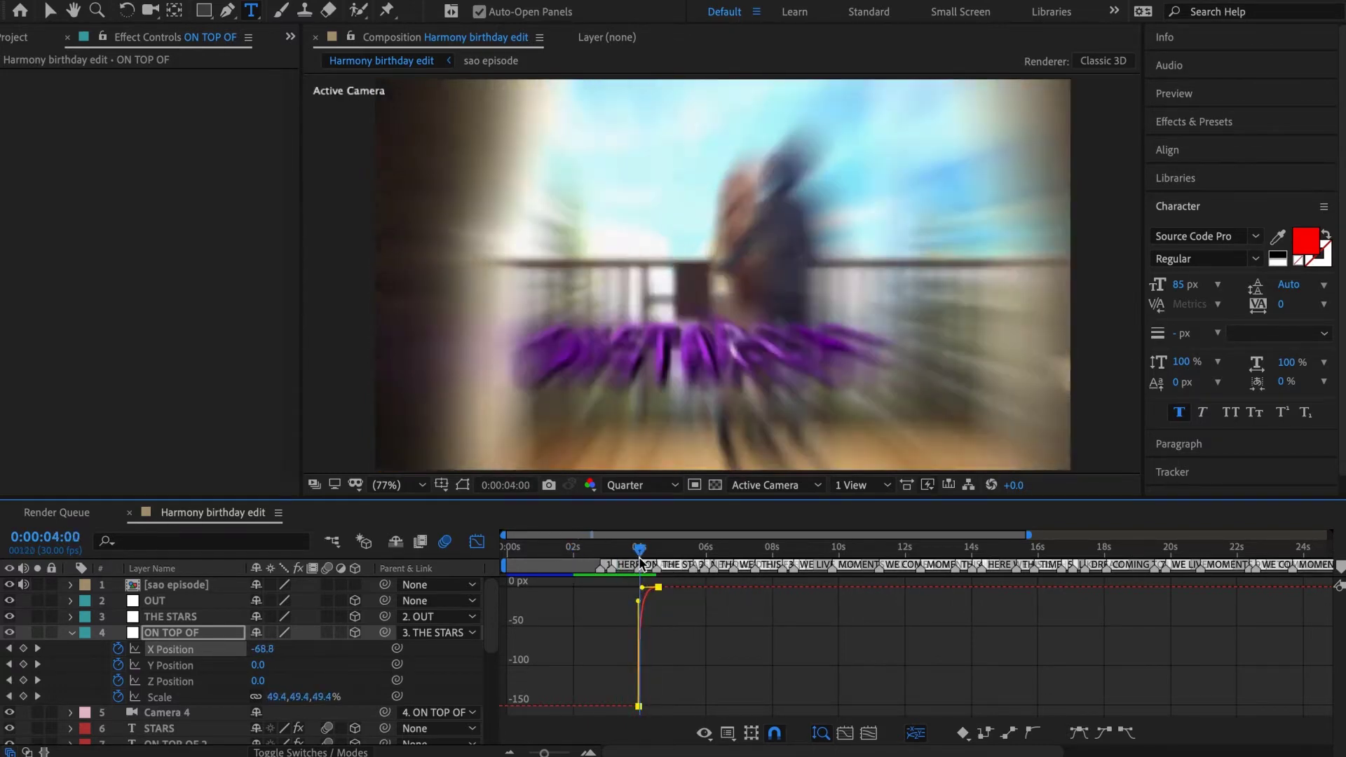
click(270, 649)
text(0)
key(Return)
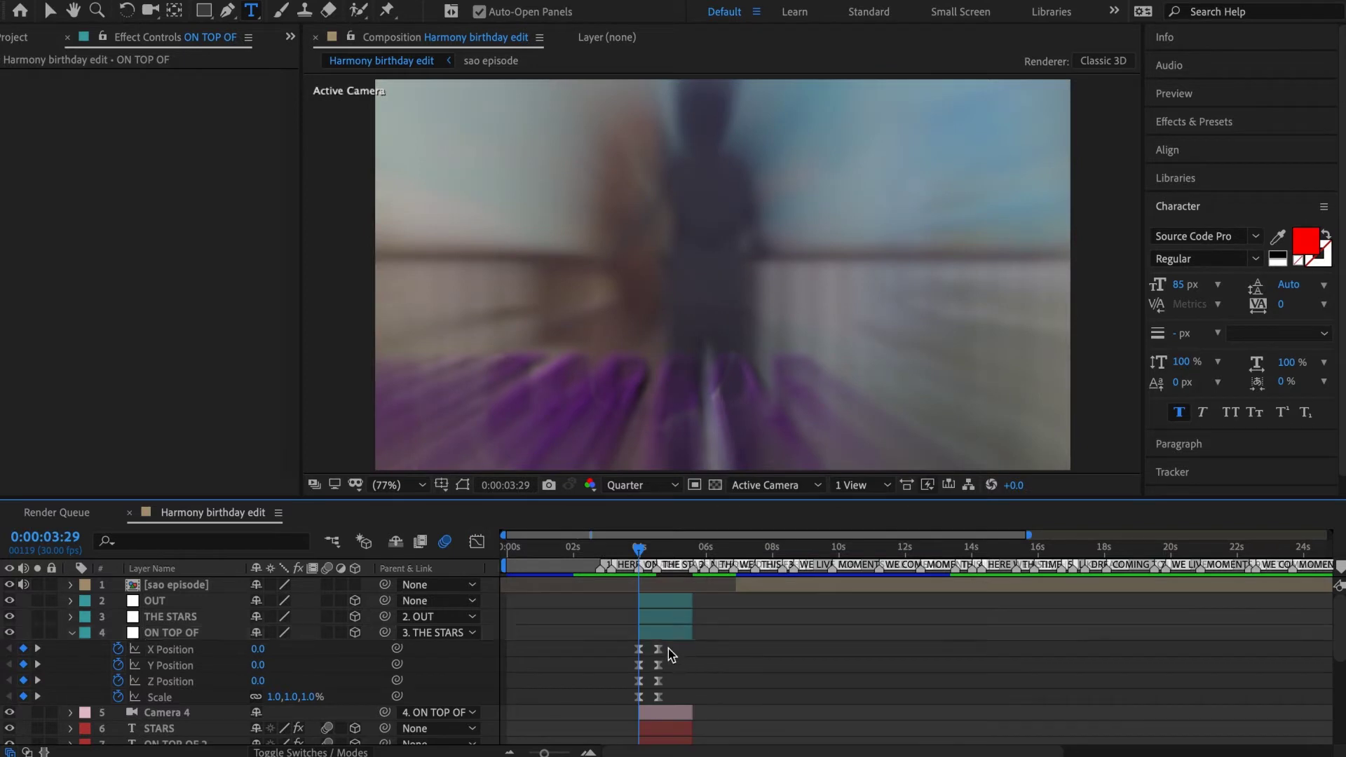
Delete ON TOP OF's X, Y and Z Position keyframes and preview from the start
key(shift+F3)
key(Delete)
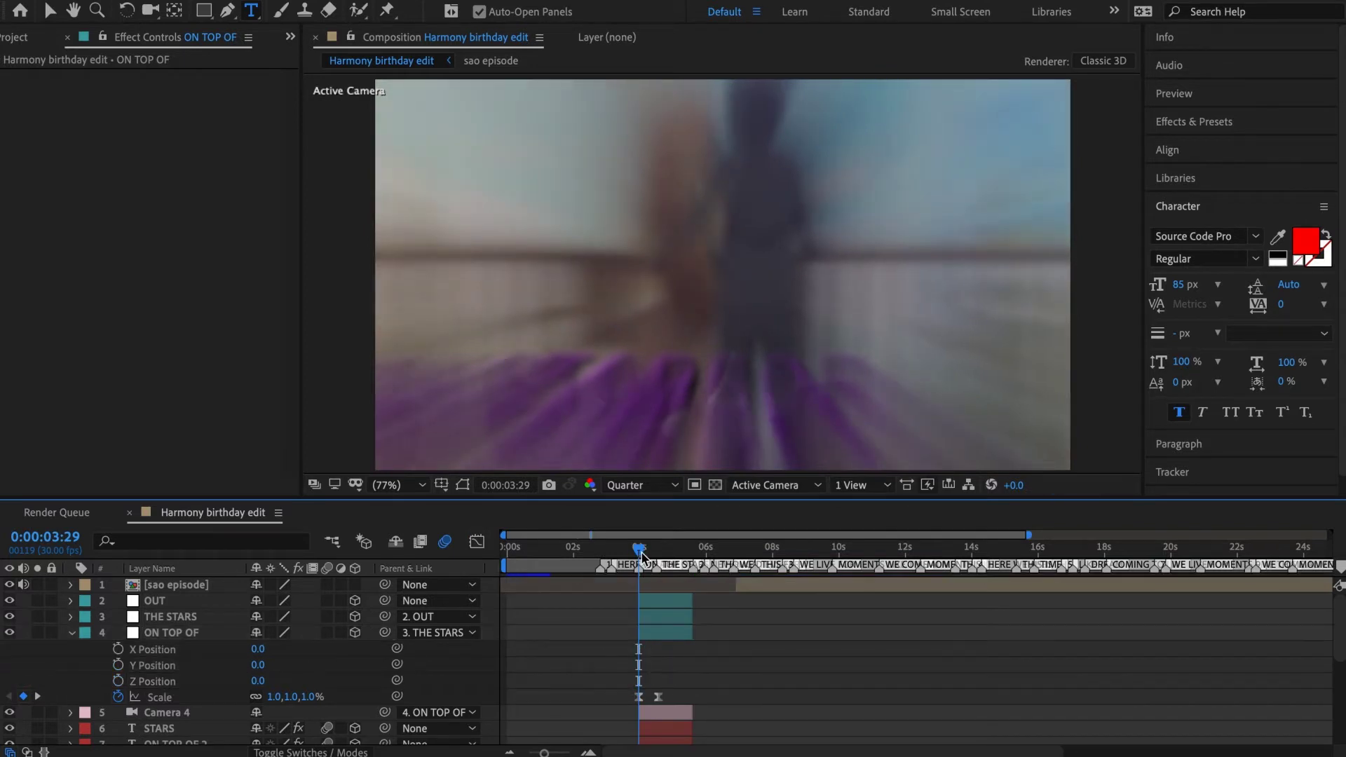
key(Home)
drag(545, 753, 550, 753)
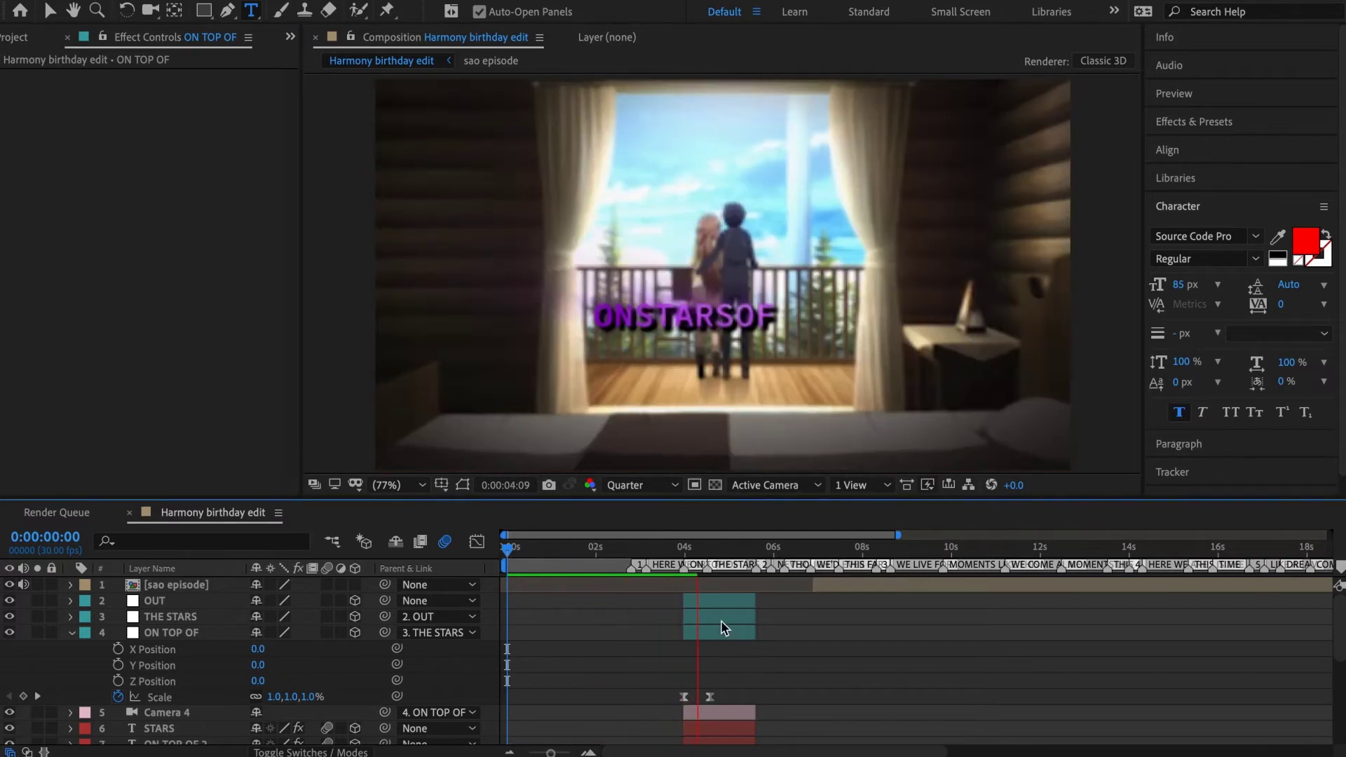
click(575, 568)
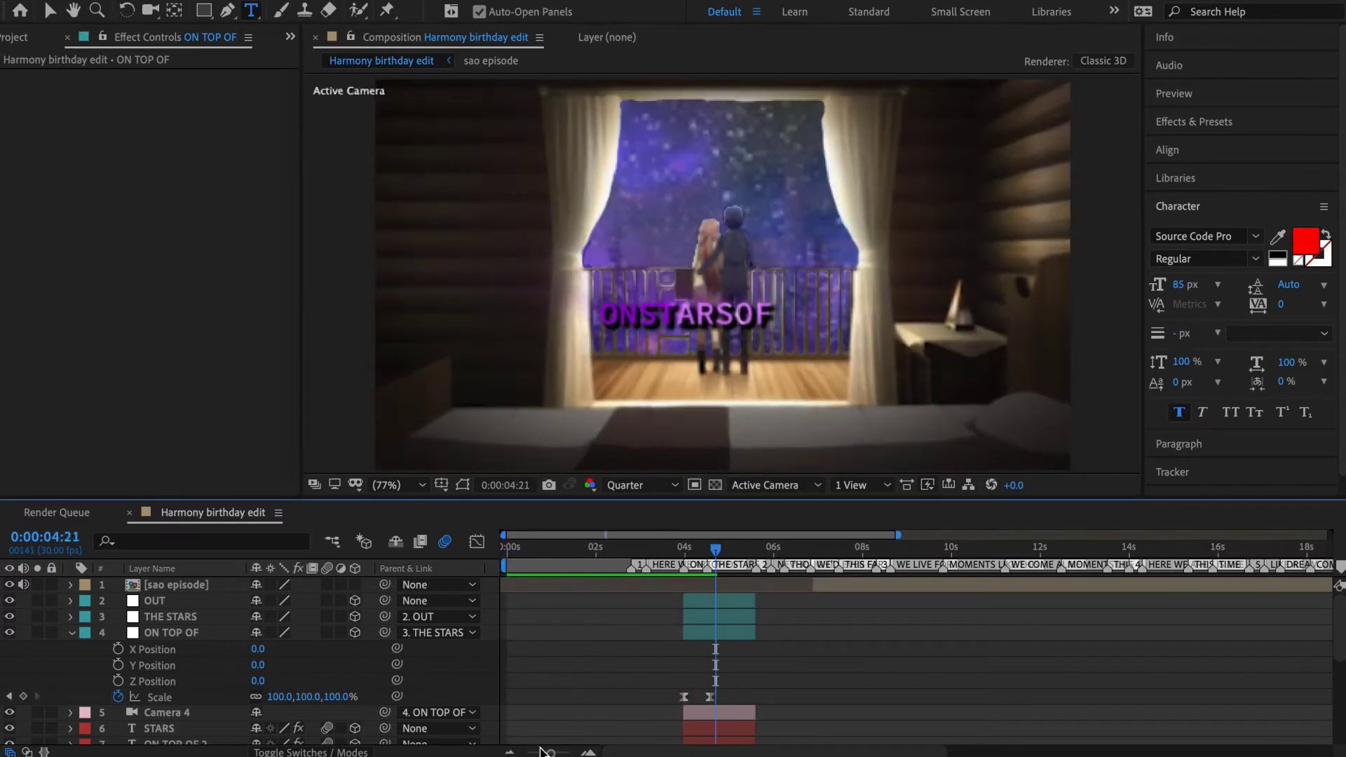
Preview around 3:16, then select the second Scale keyframe and collapse the layer
drag(544, 753, 561, 753)
click(795, 570)
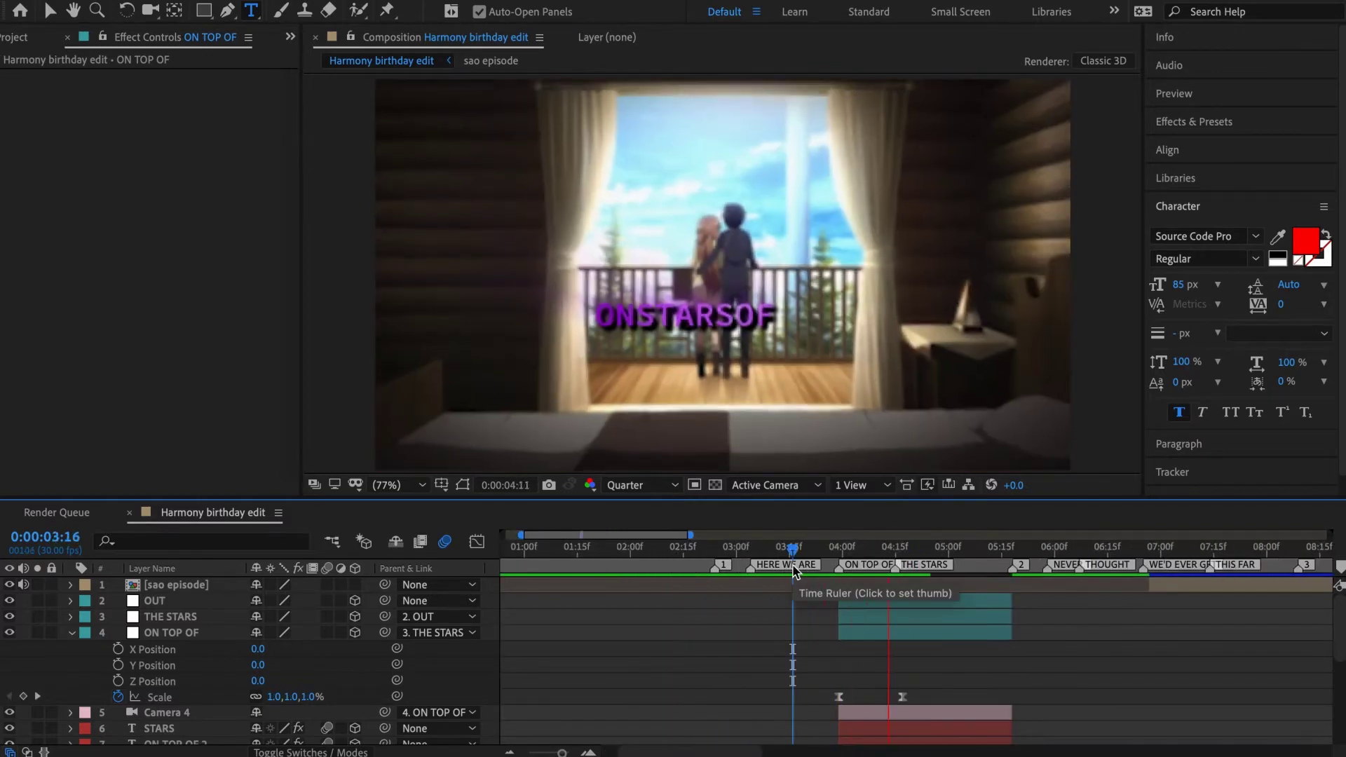
click(797, 568)
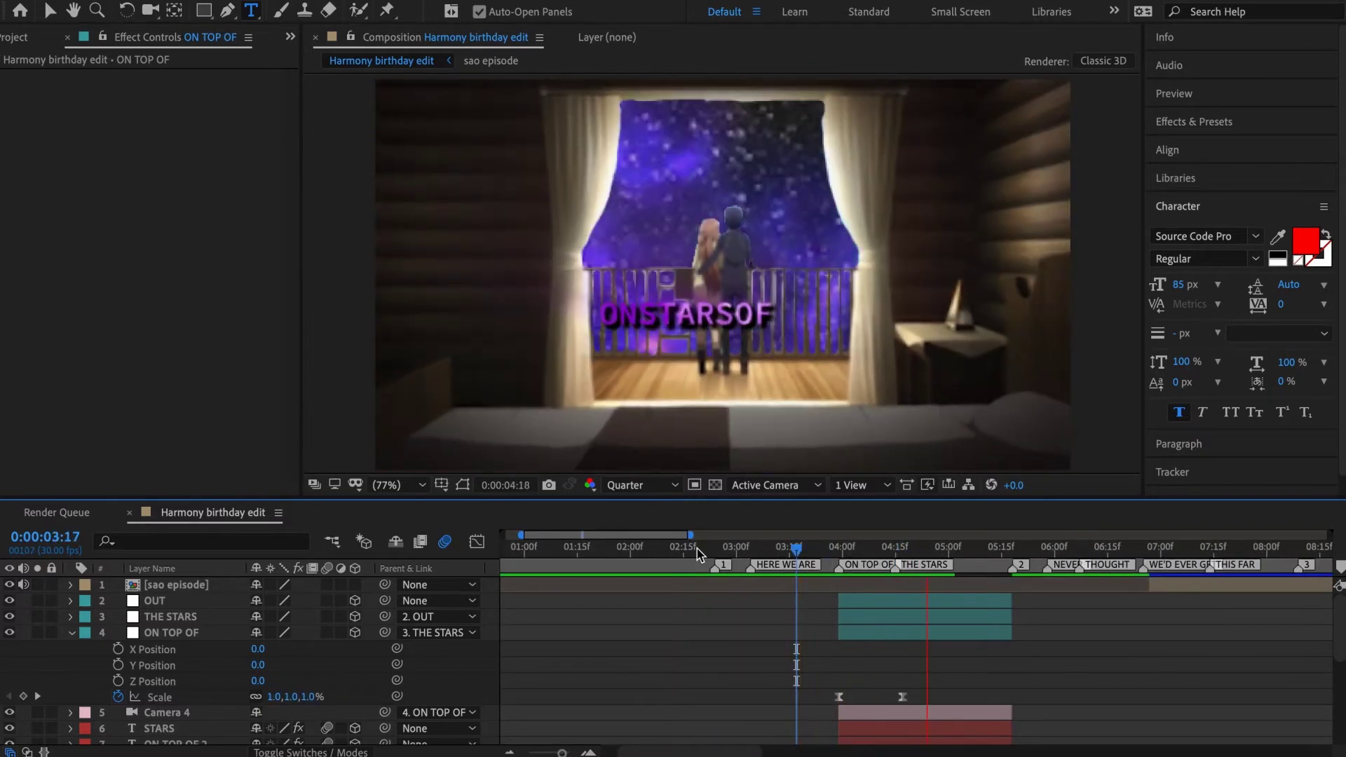
click(698, 554)
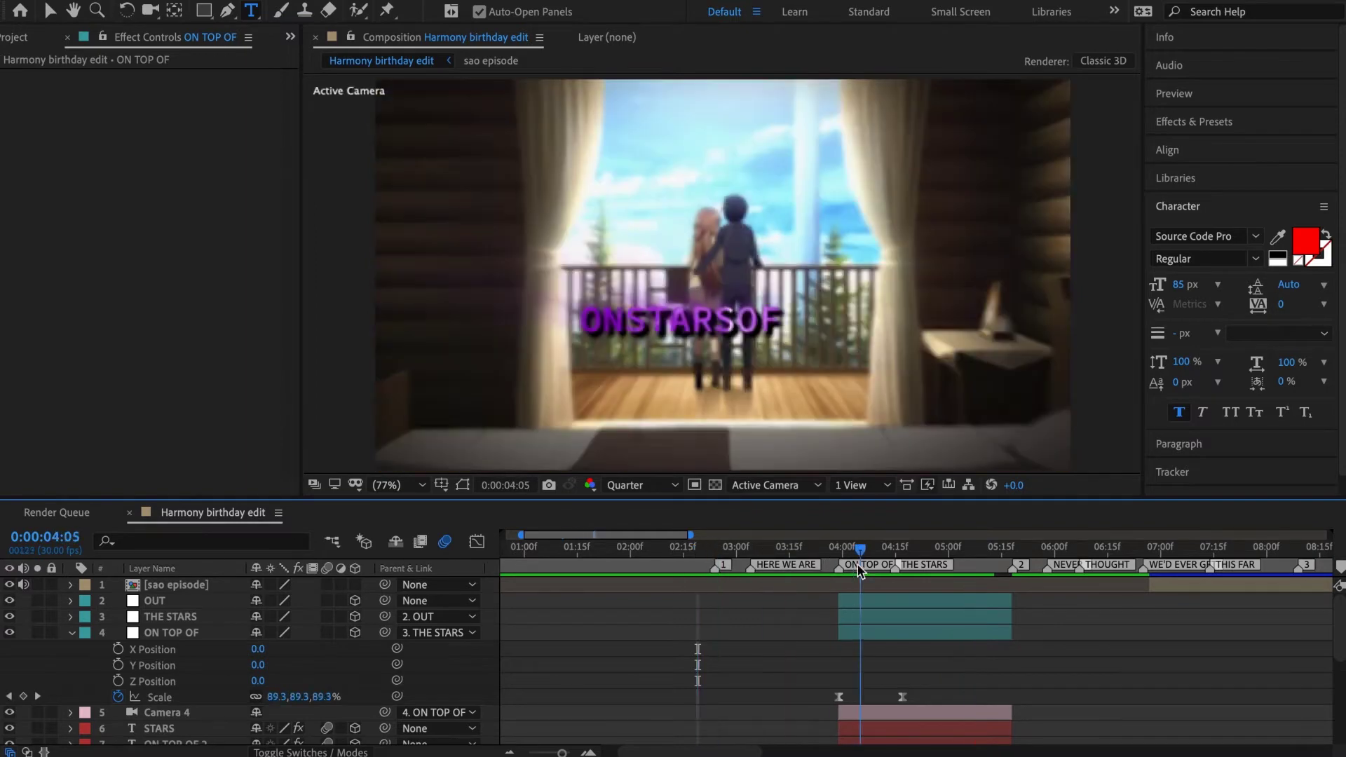
click(902, 697)
click(71, 632)
Push the ON TOP OF 2 text toward the camera to Position Z about -1678, and save
click(878, 678)
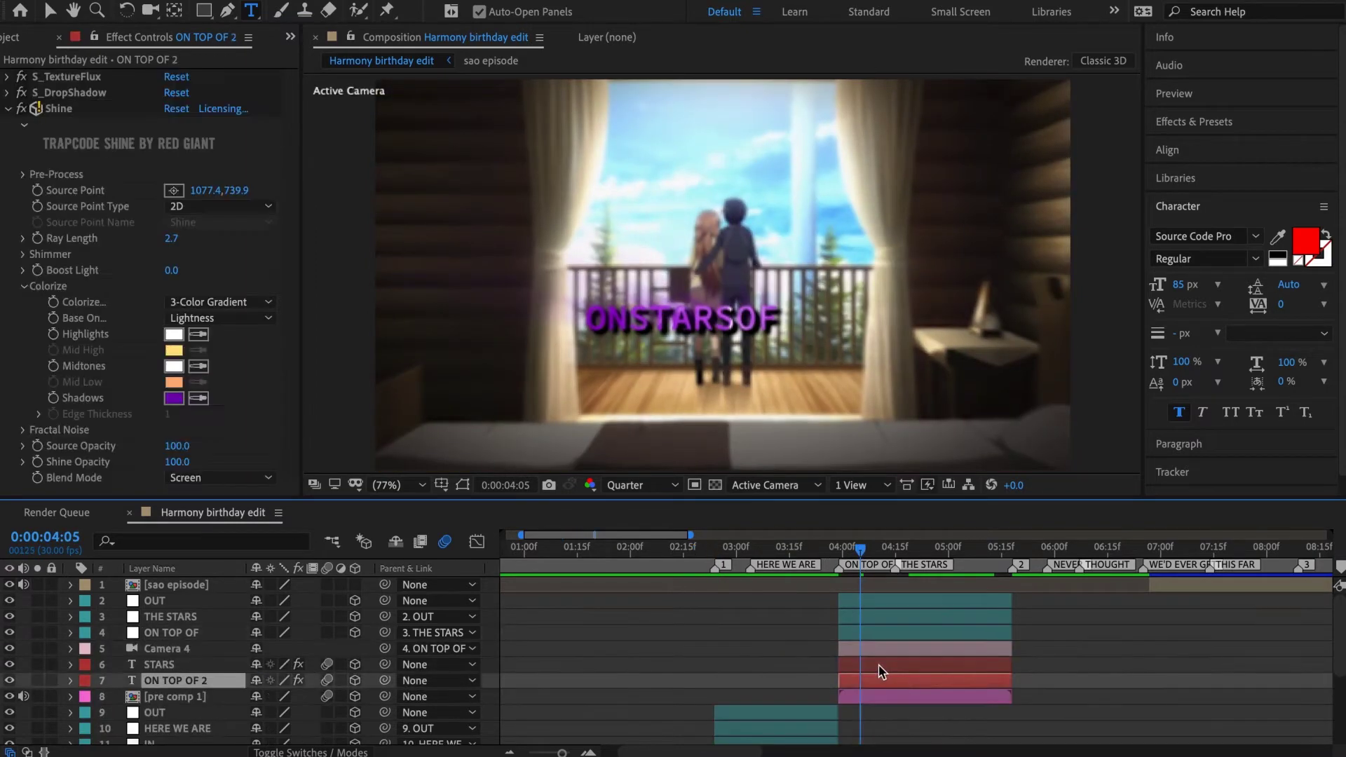
key(p)
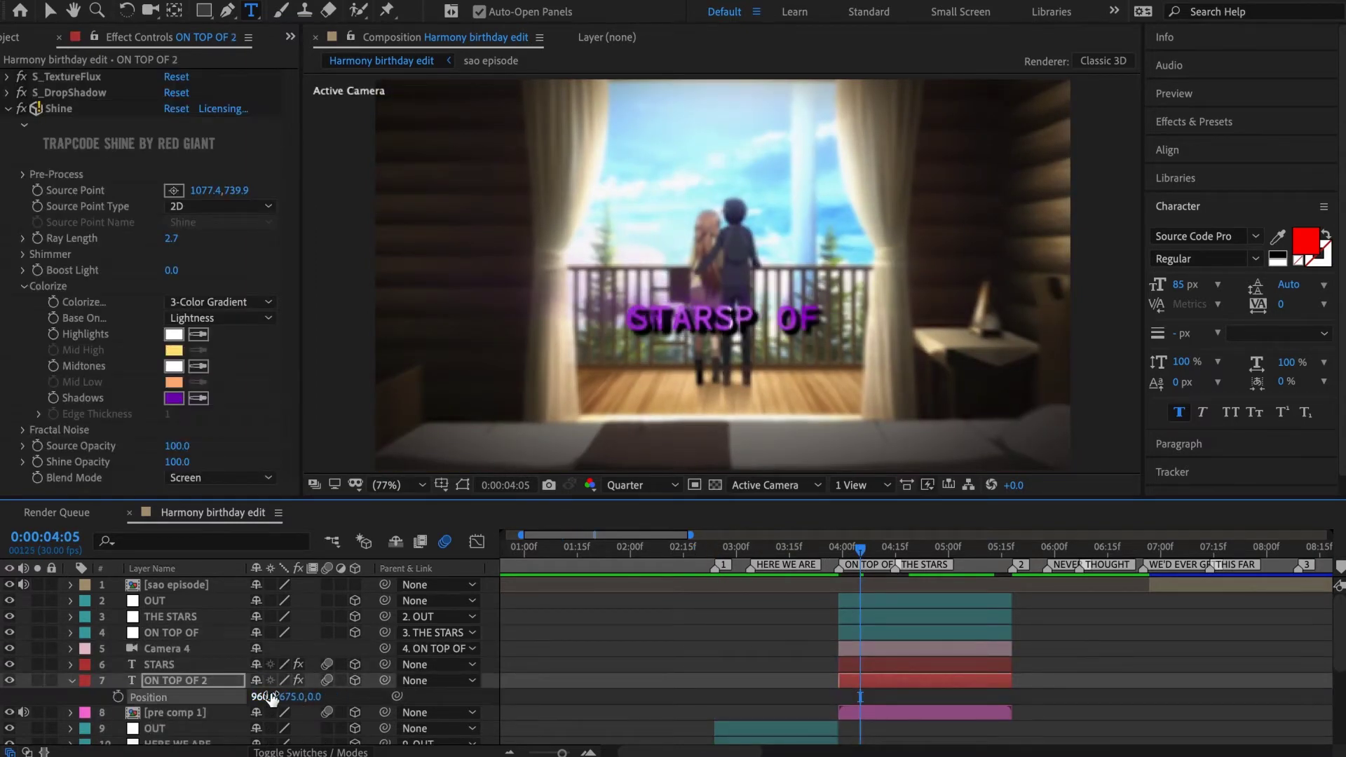
drag(321, 697, 324, 707)
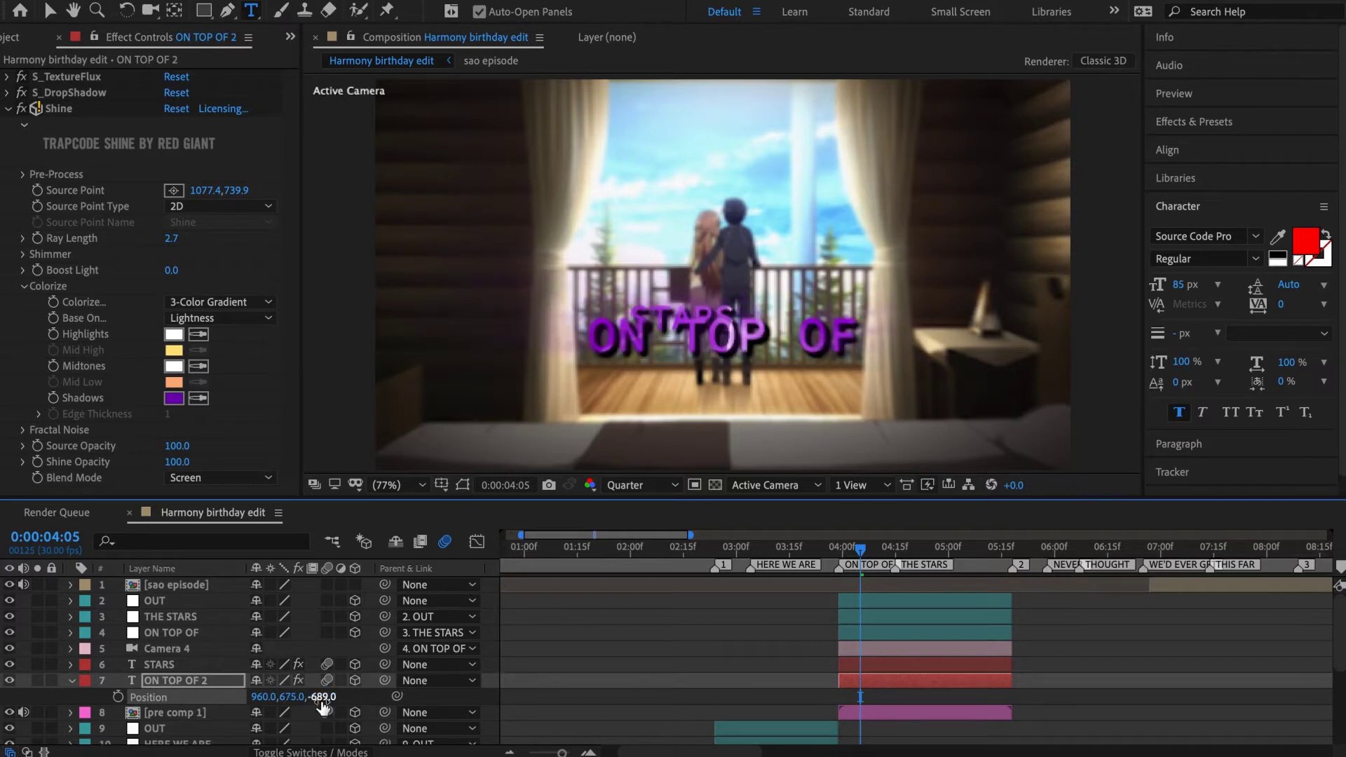
drag(258, 675, 228, 698)
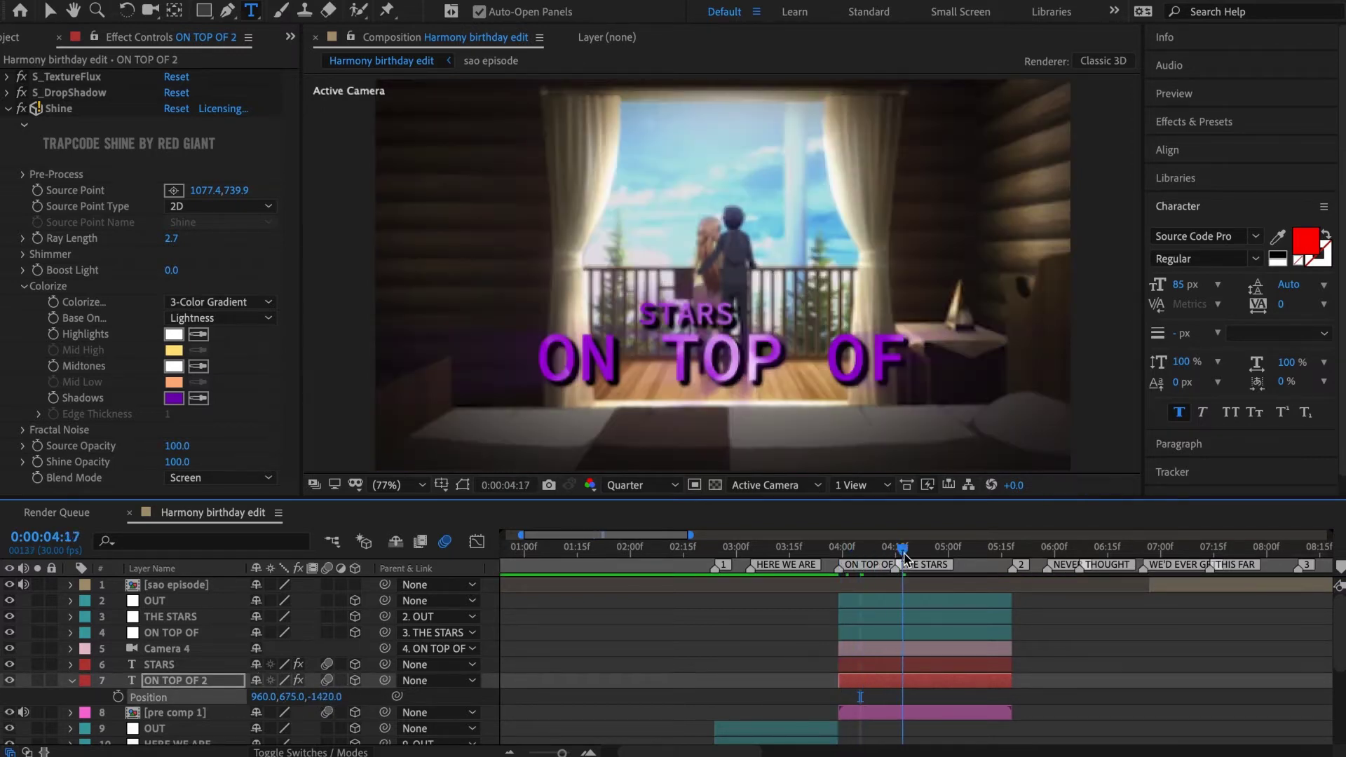
drag(904, 559, 577, 549)
key(ctrl+s)
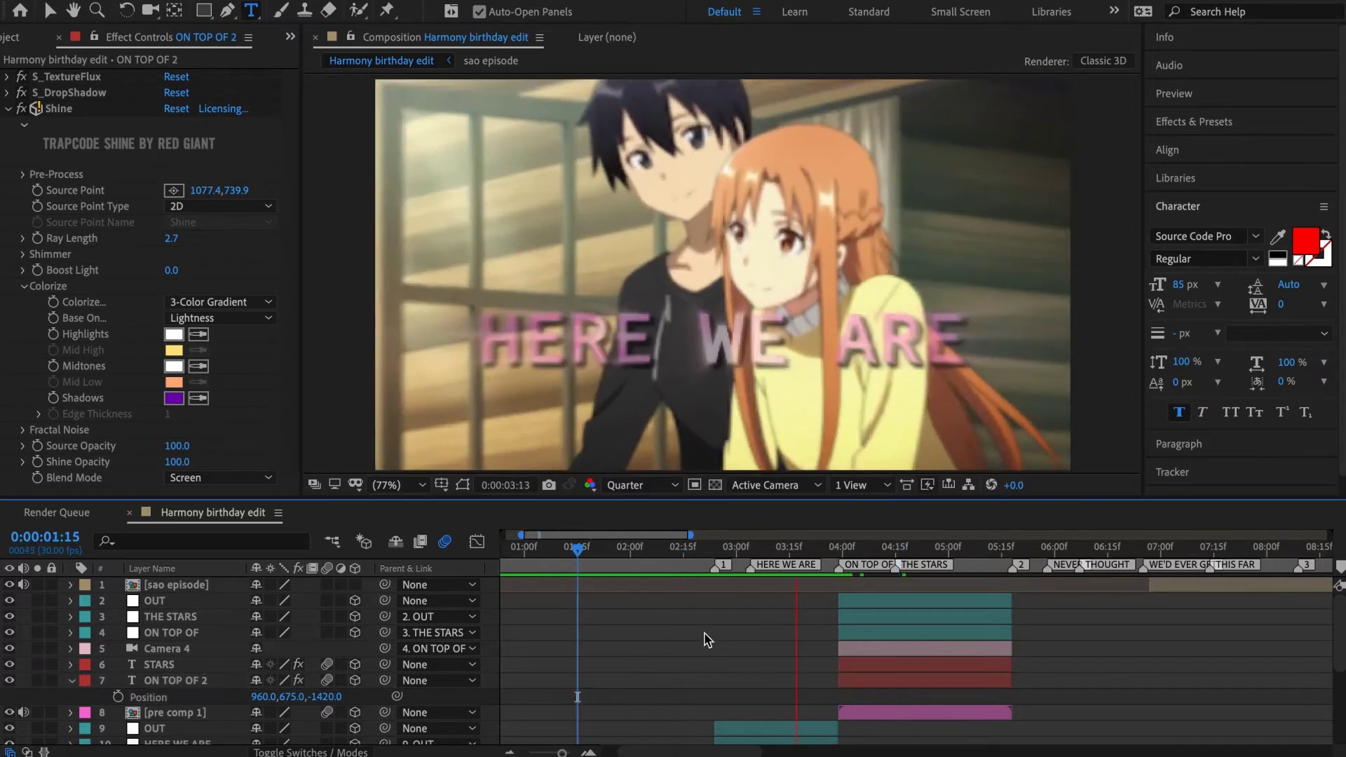
Lower the text slightly and re-centre Shine's source point below it at 968.4, 848.9
click(791, 551)
drag(792, 554, 935, 550)
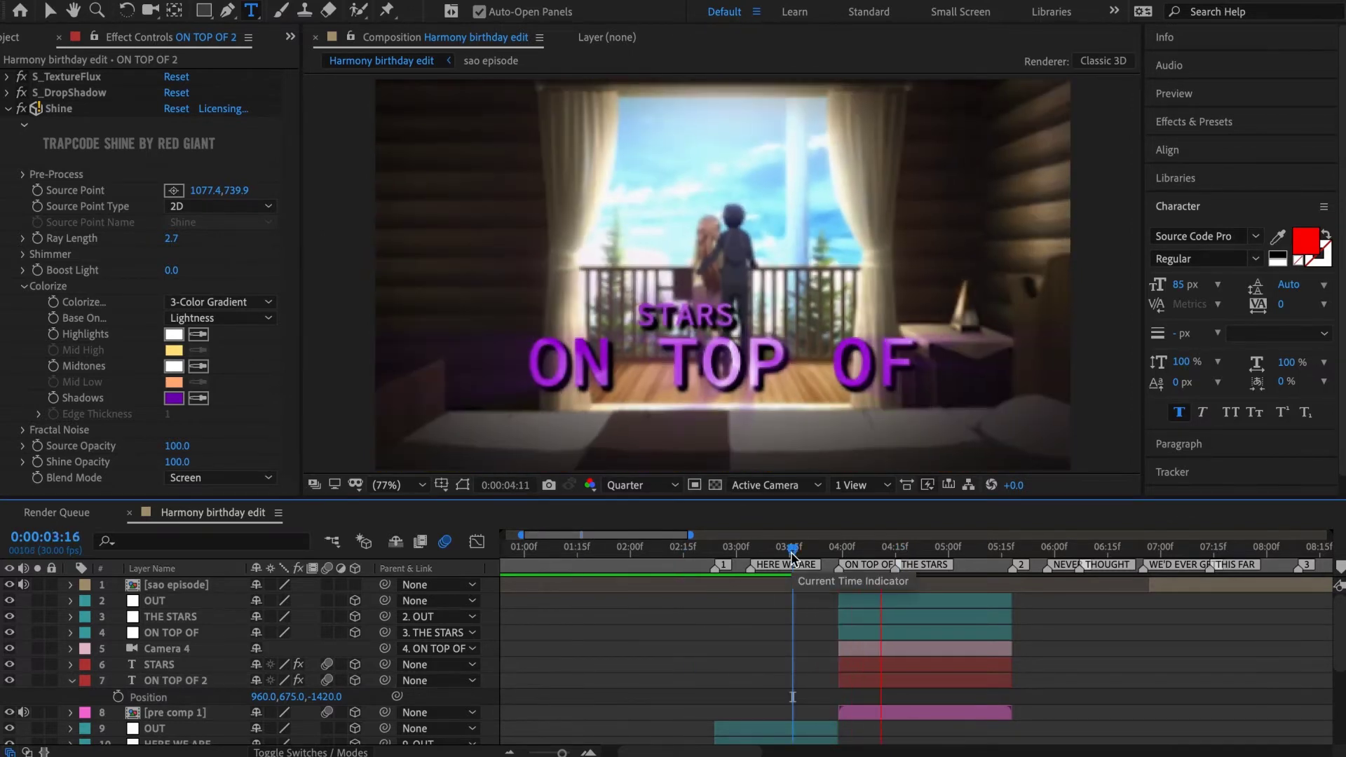
click(896, 683)
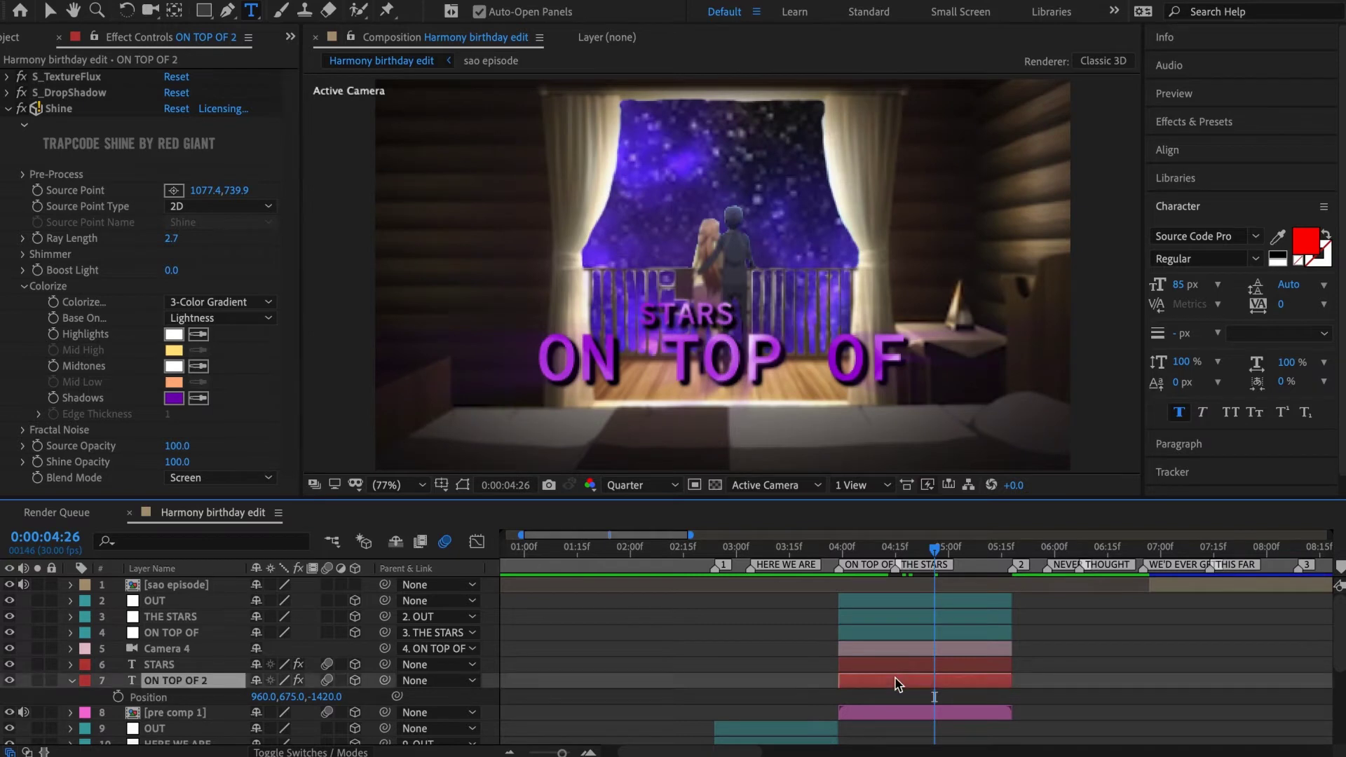
drag(323, 697, 313, 694)
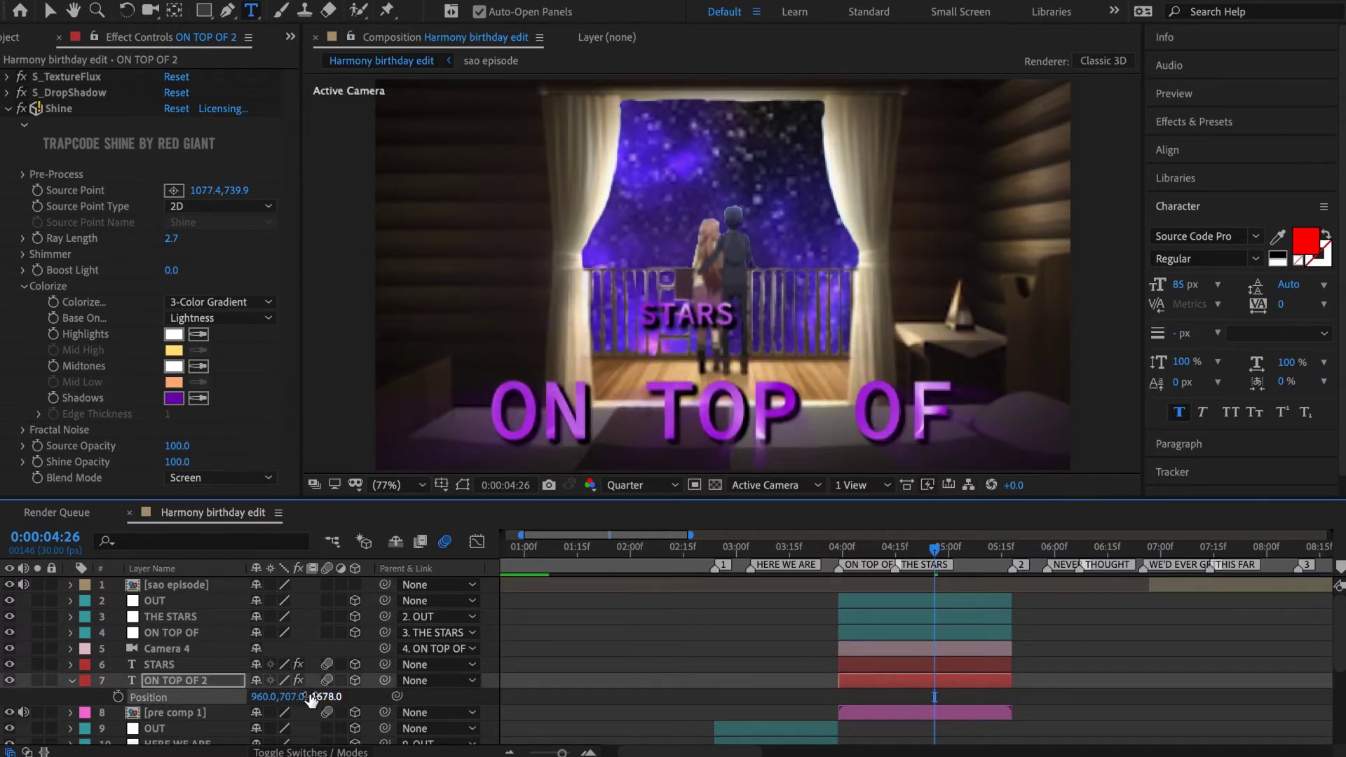
click(176, 191)
click(727, 387)
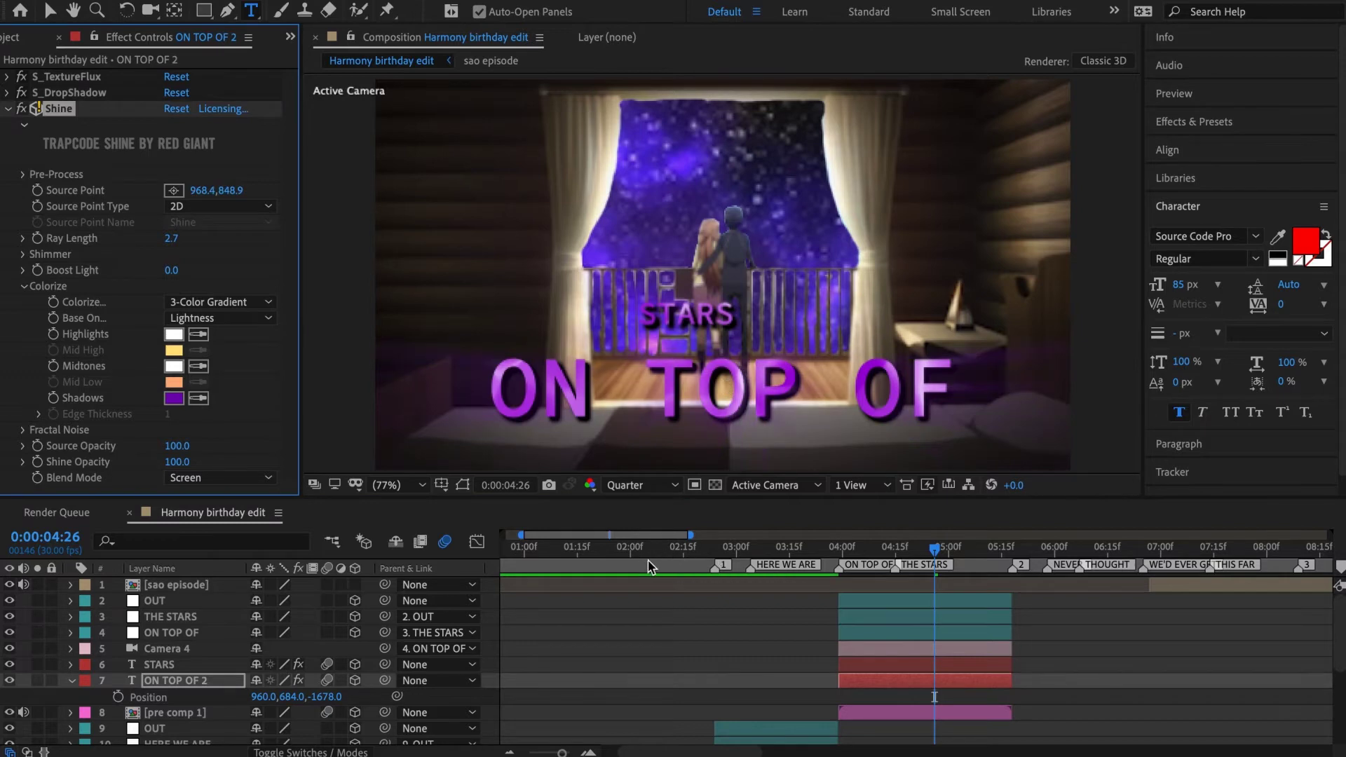
Preview the edit from 1:09 and 3:22, stopping at 4:08
click(556, 546)
key(space)
click(706, 644)
key(ctrl+s)
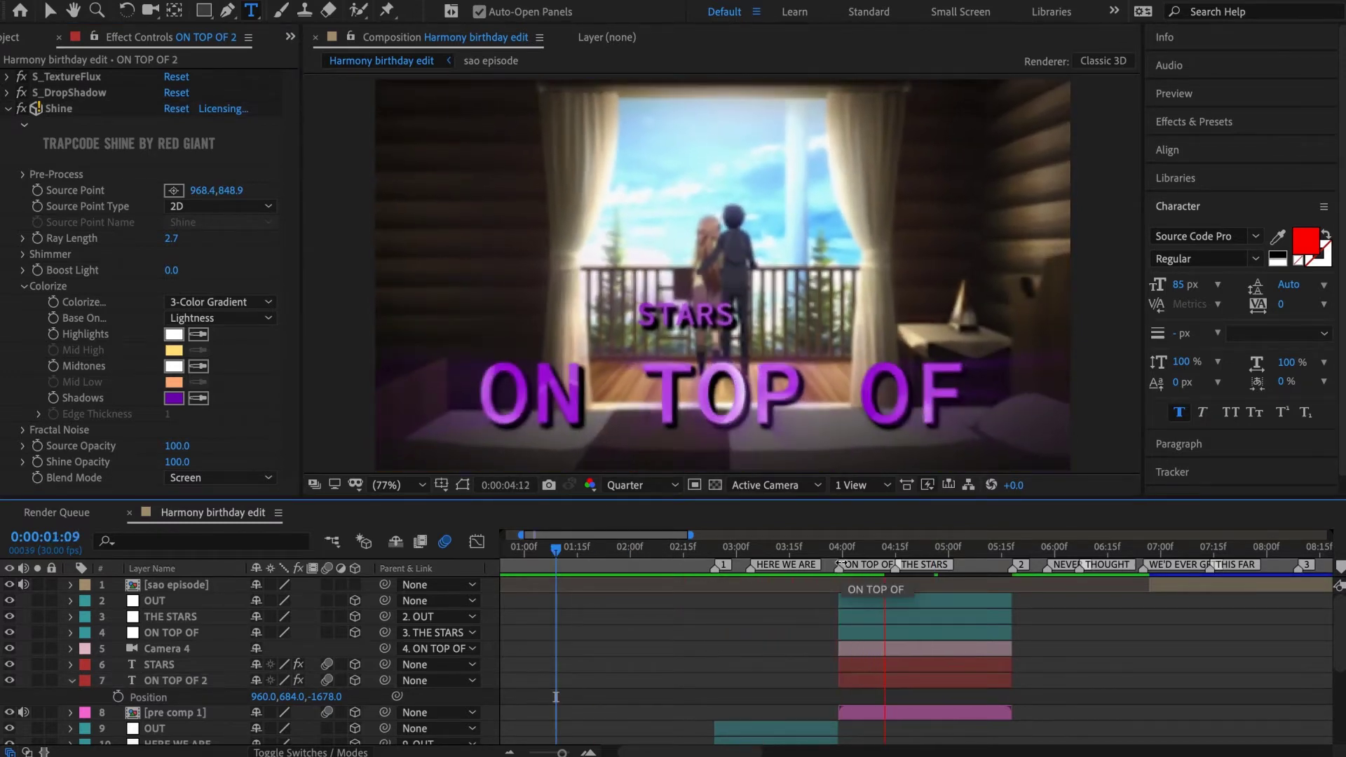
click(814, 554)
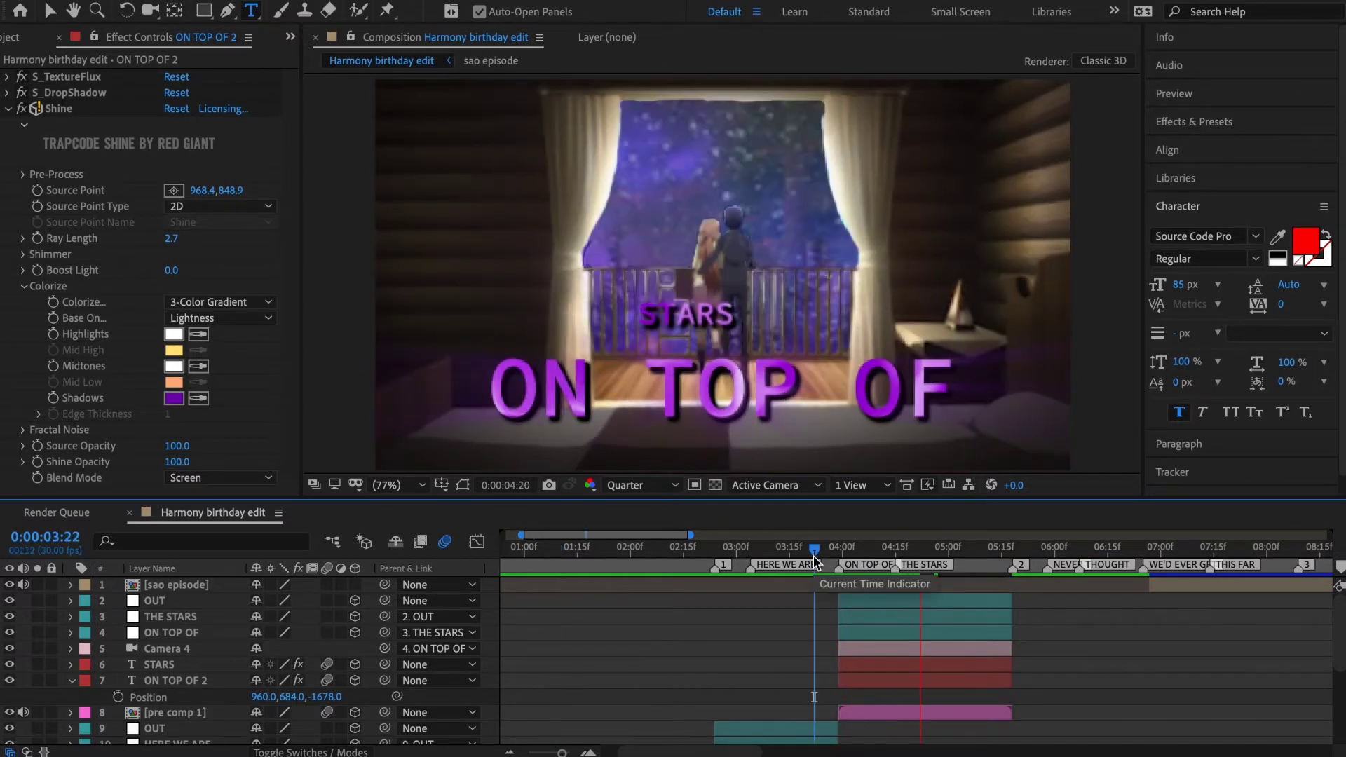
key(space)
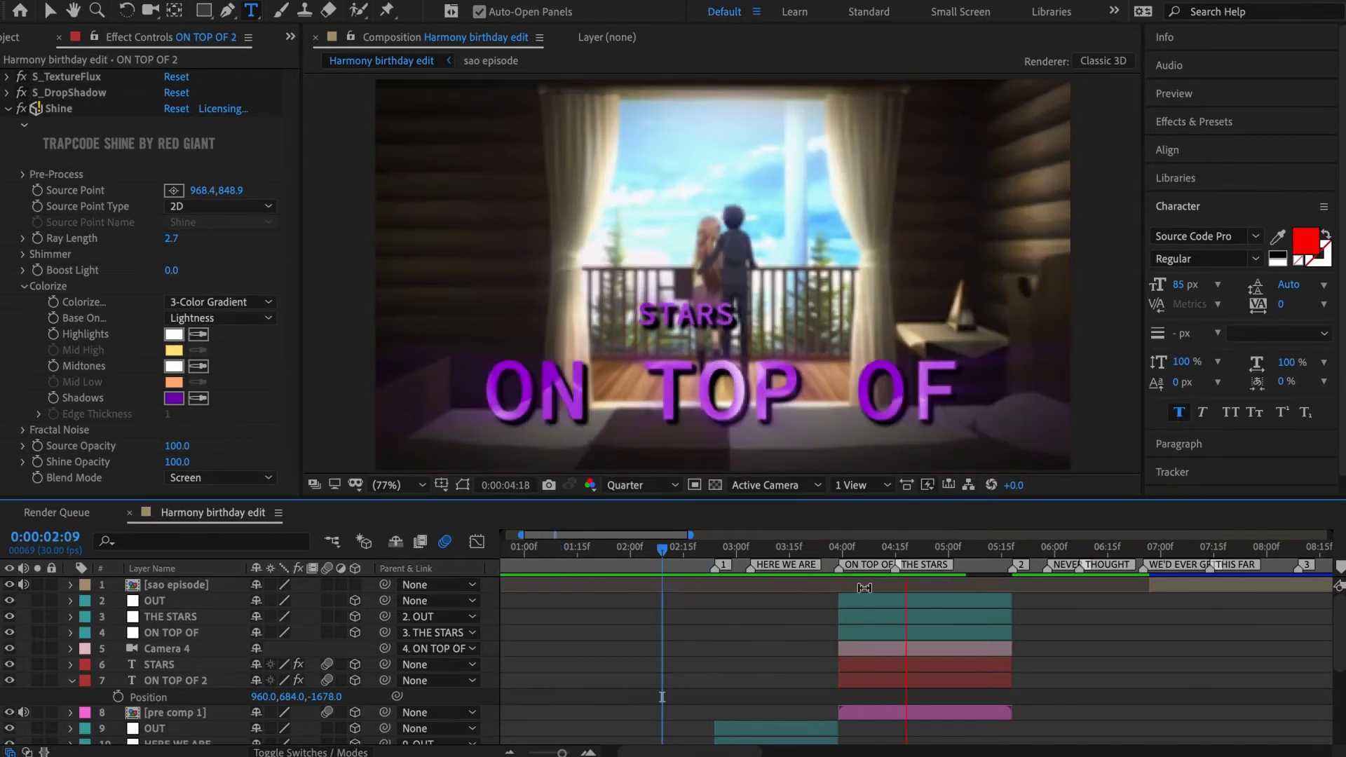
click(873, 575)
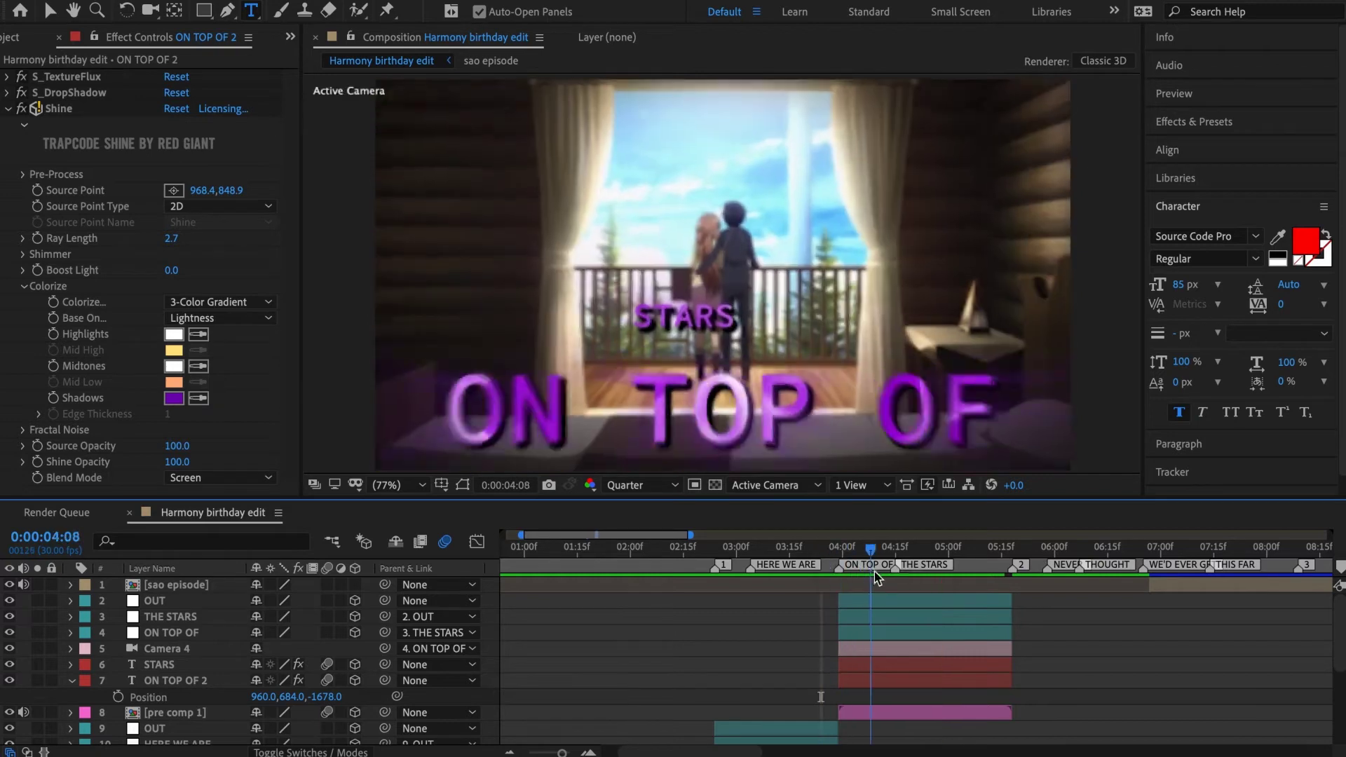
Set the STARS layer's Position X to 960, then show THE STARS' Scale
click(900, 665)
key(p)
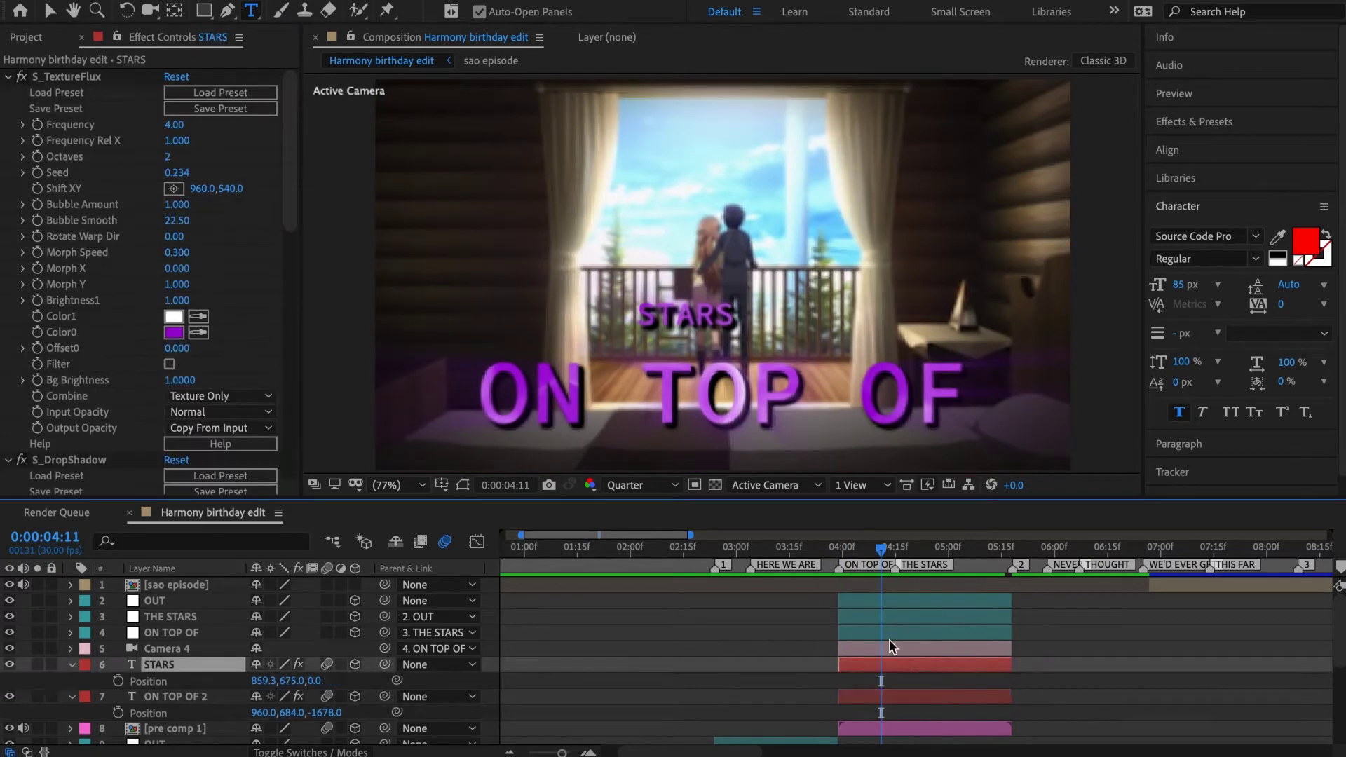
click(263, 679)
text(960)
key(Return)
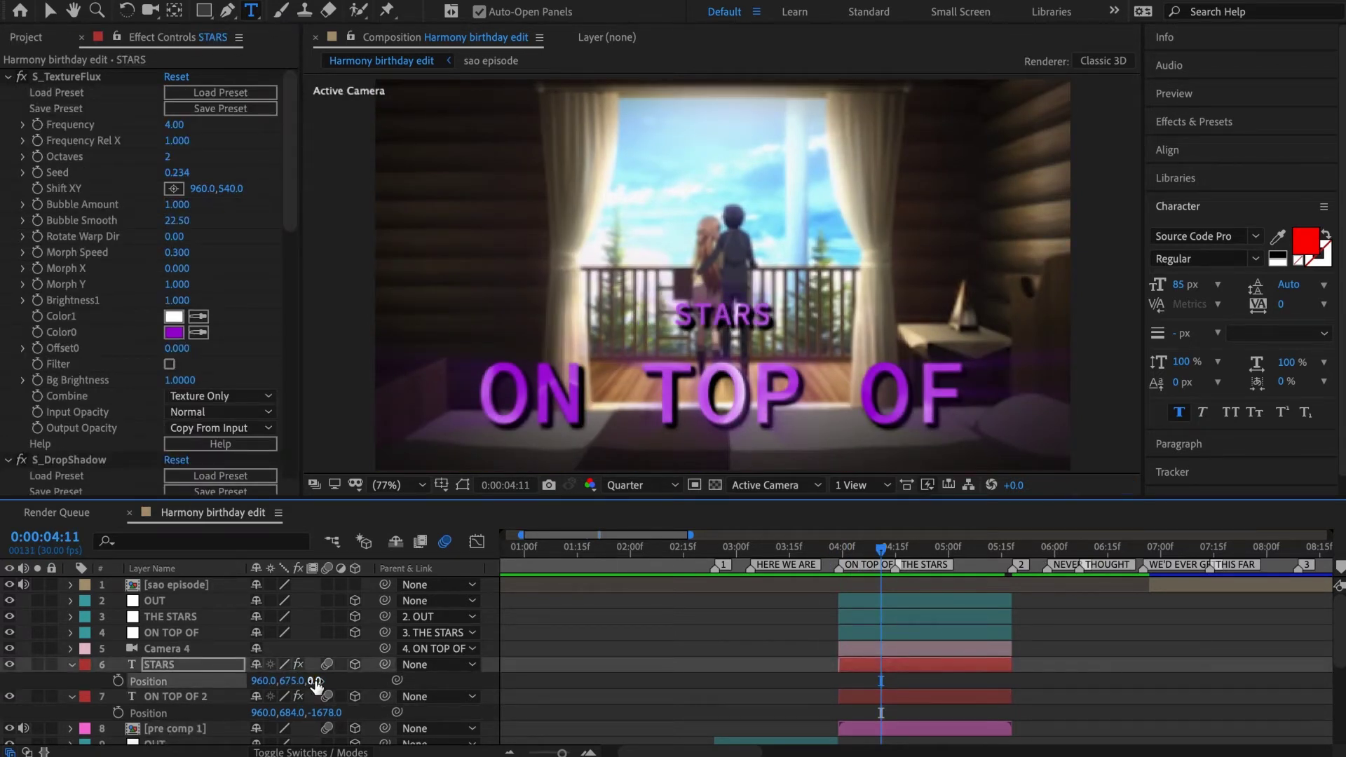
click(923, 617)
key(s)
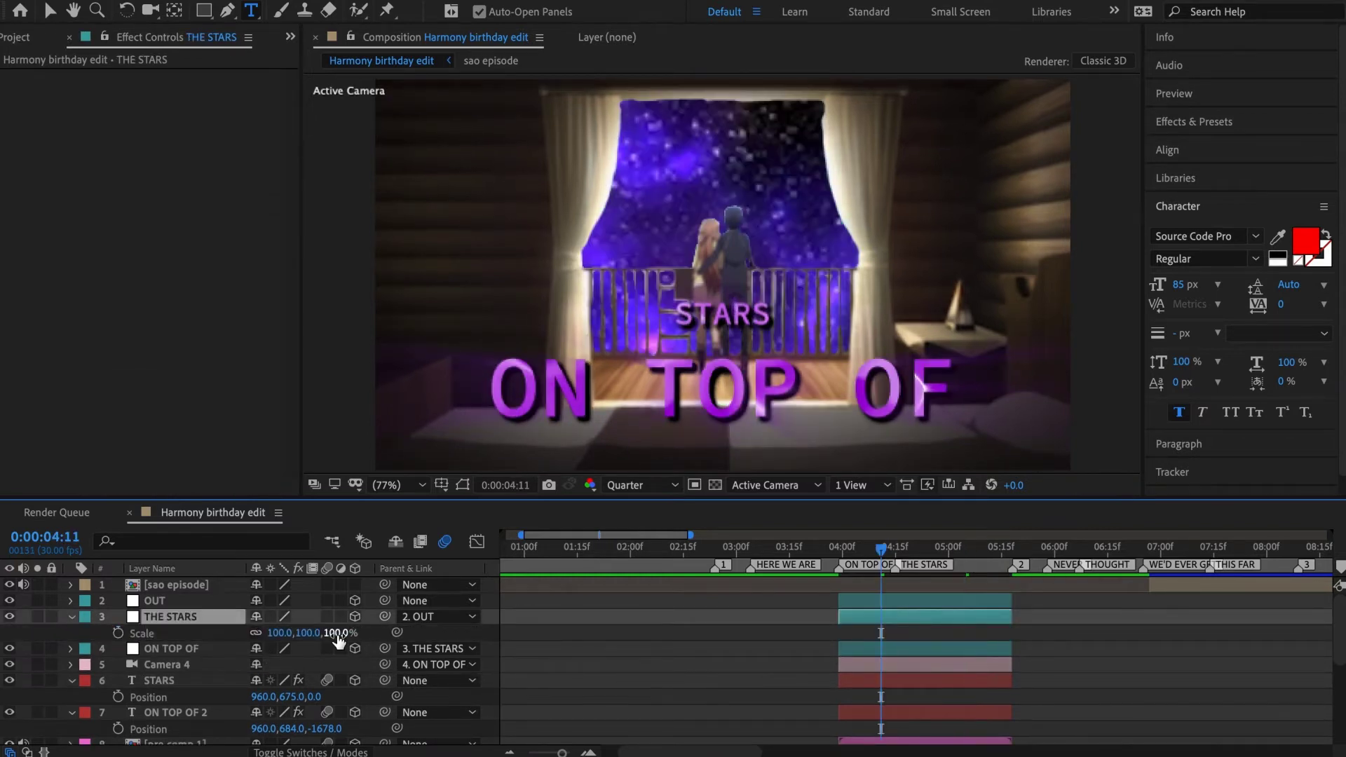
Keyframe THE STARS' Scale from 100% down to 46% and check the eased curve
key(p)
click(118, 634)
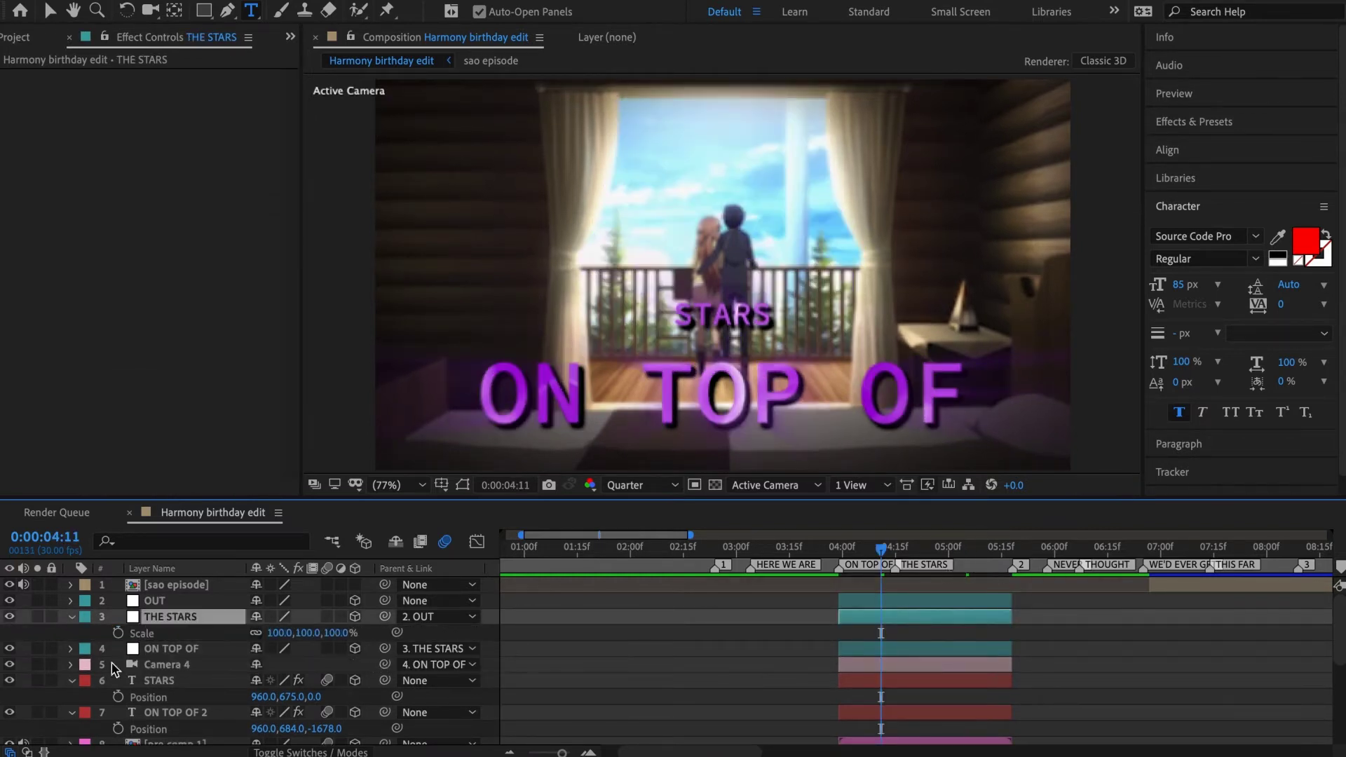
drag(302, 634, 231, 639)
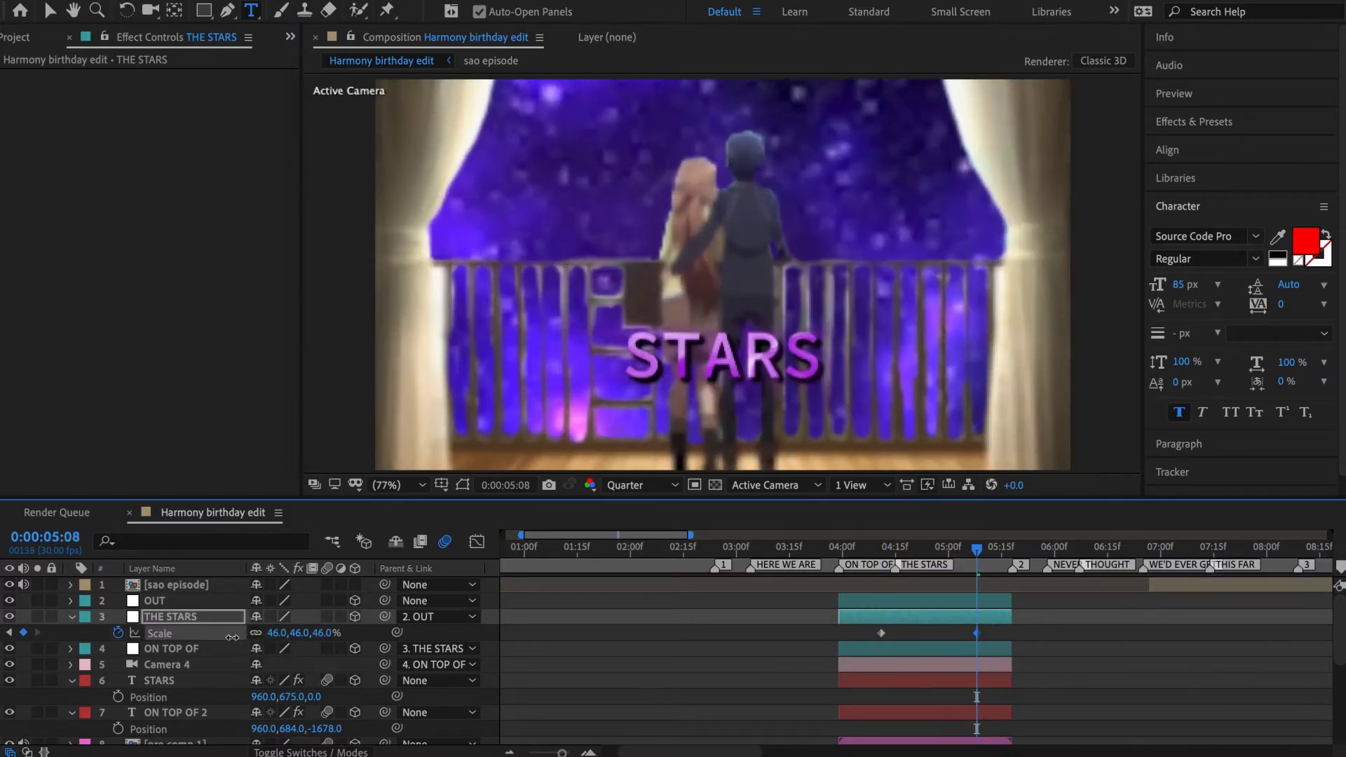
drag(996, 629, 844, 640)
key(shift+F3)
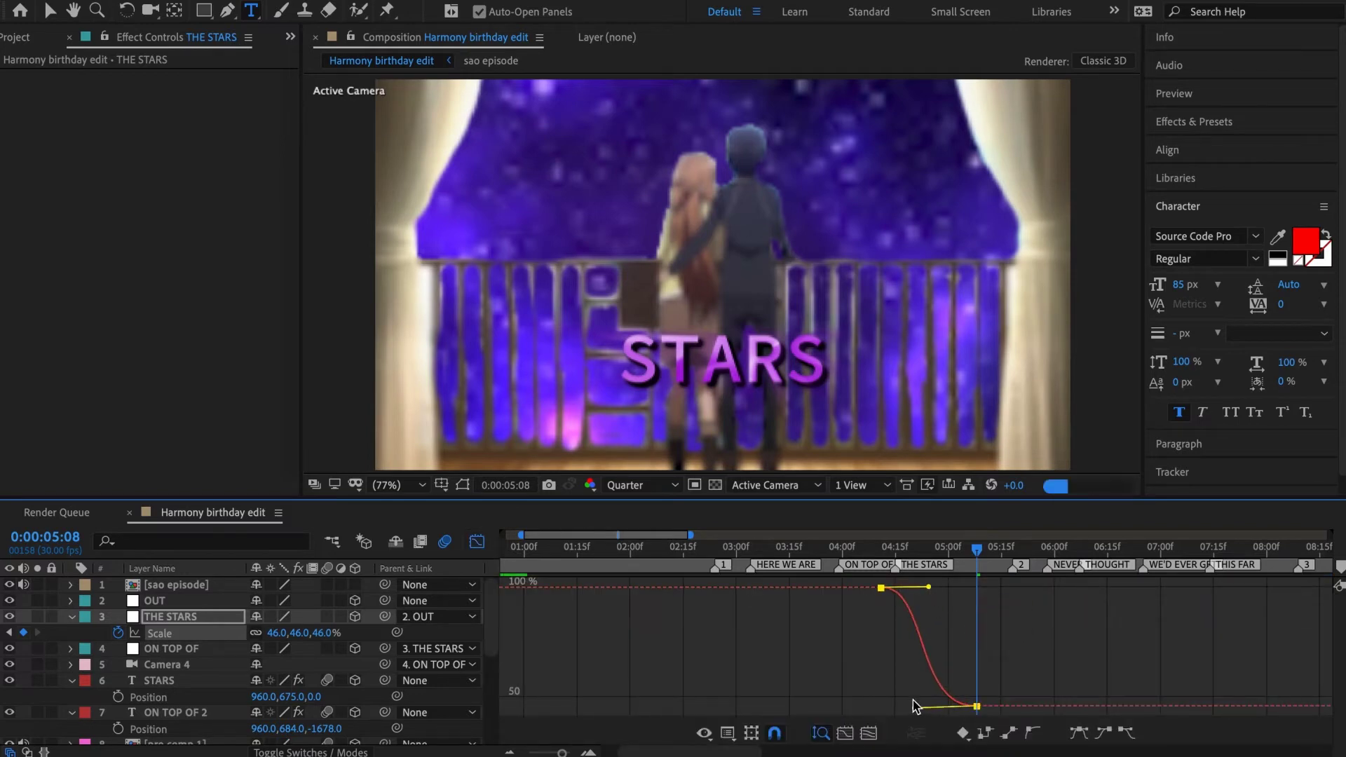
click(622, 546)
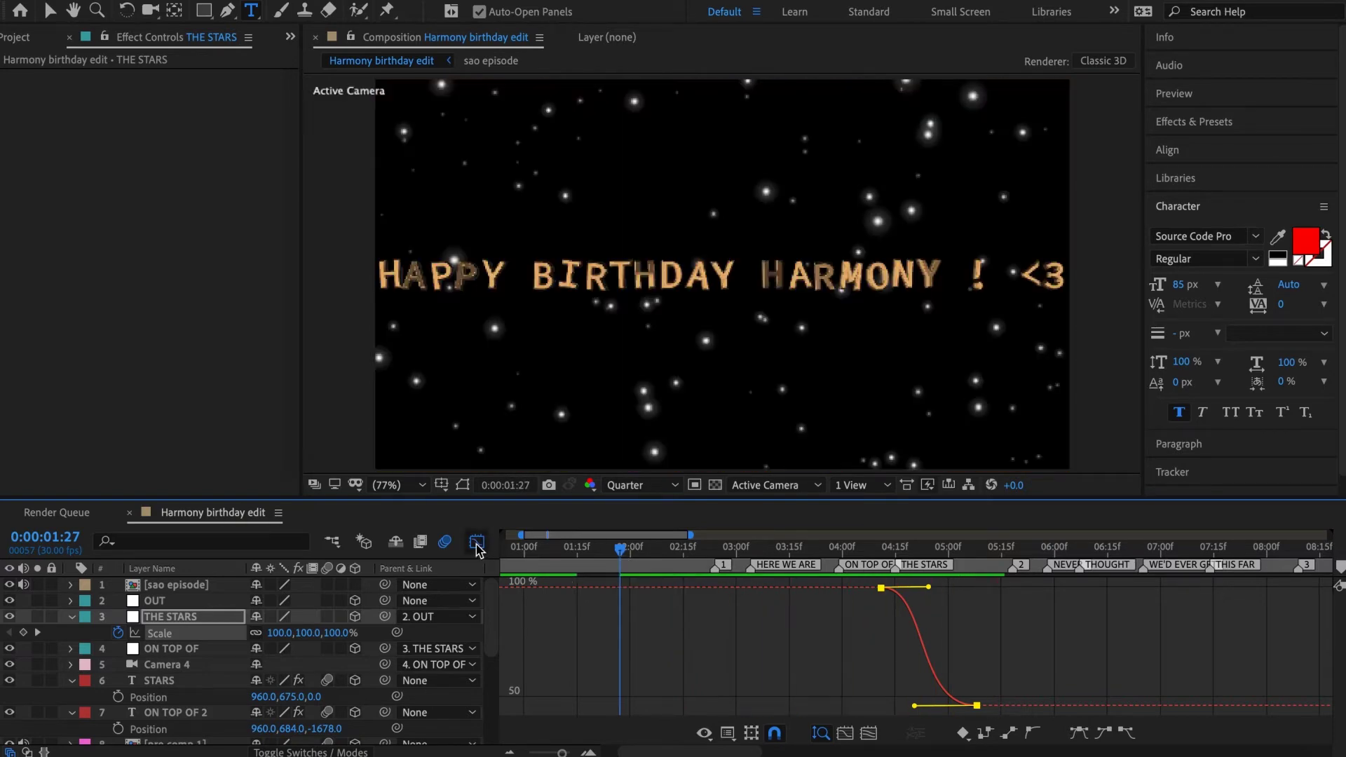
Keyframe OUT's Scale from 100% up to 495% at 5:17, steepening the curve's end
drag(620, 551, 967, 554)
click(158, 601)
key(s)
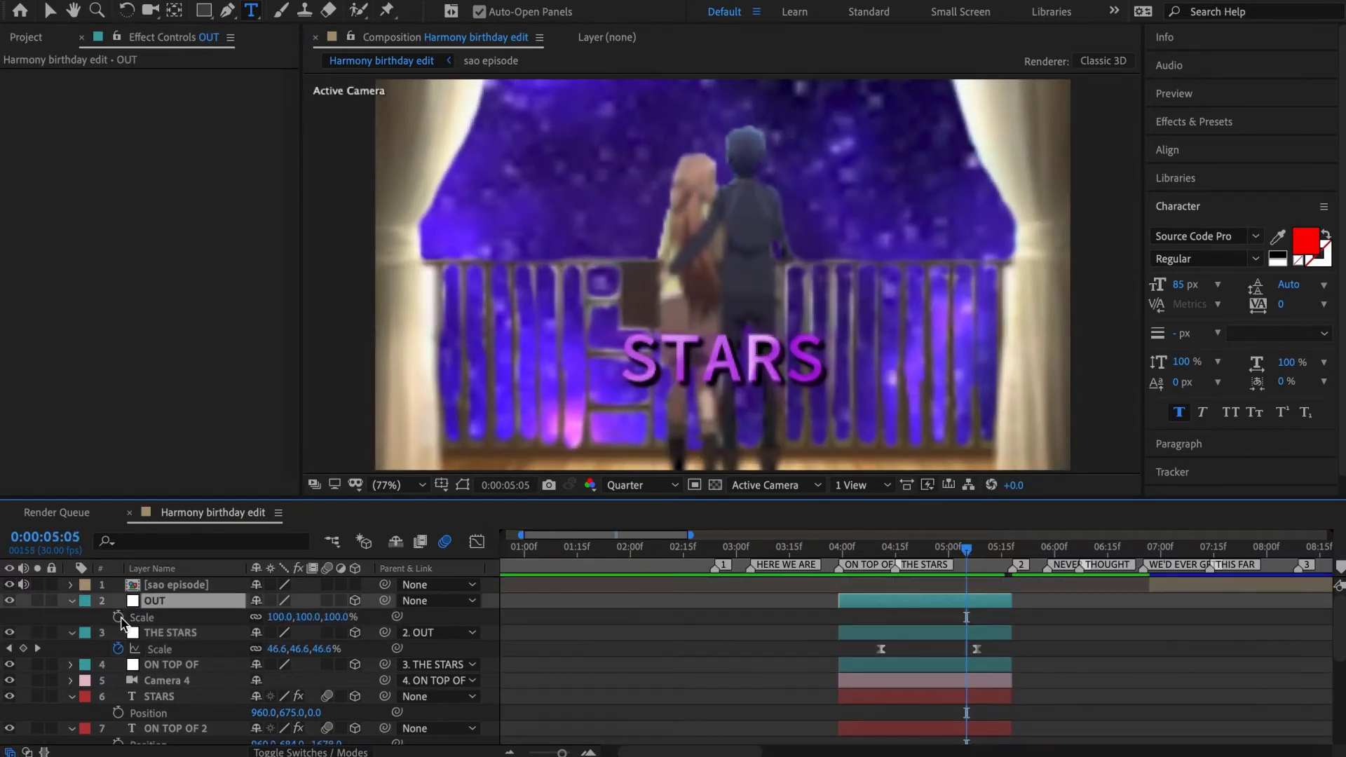
click(1010, 550)
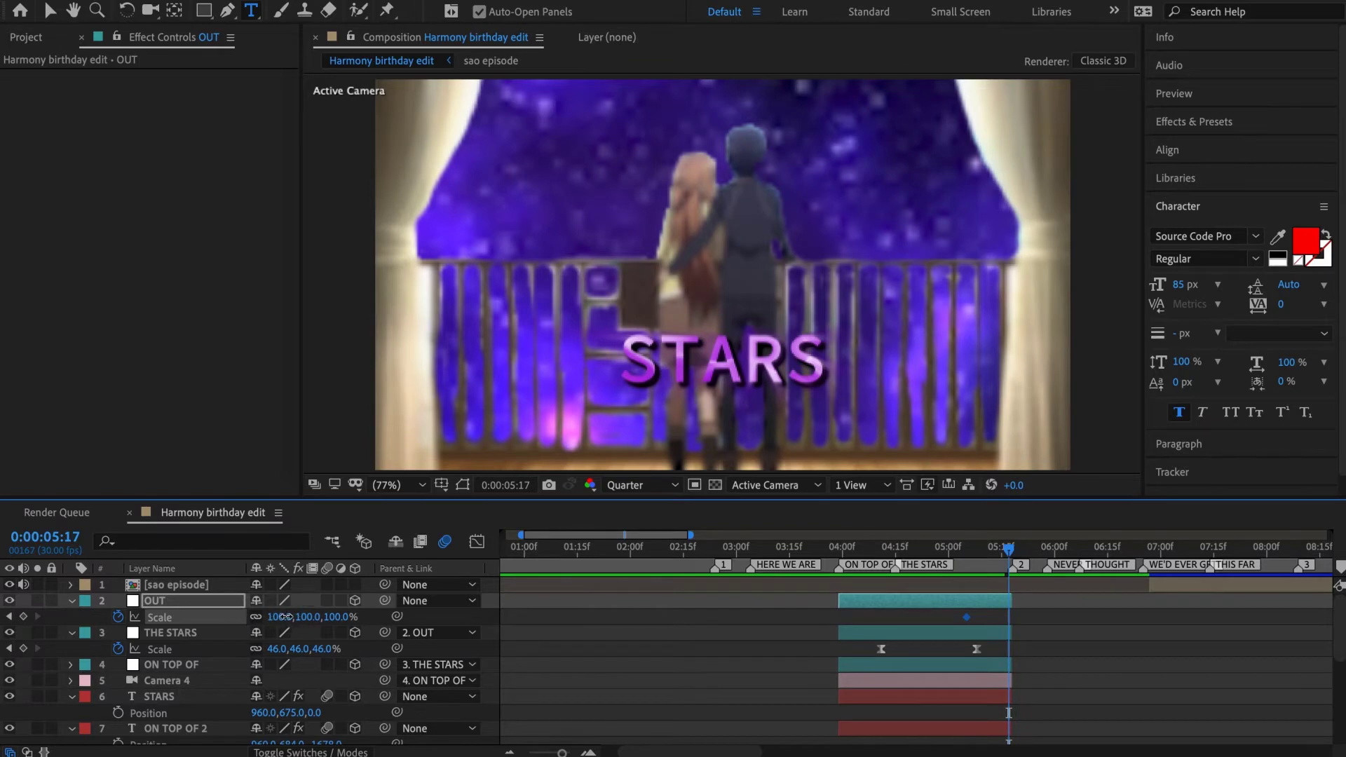
drag(284, 617, 460, 623)
drag(583, 639, 678, 637)
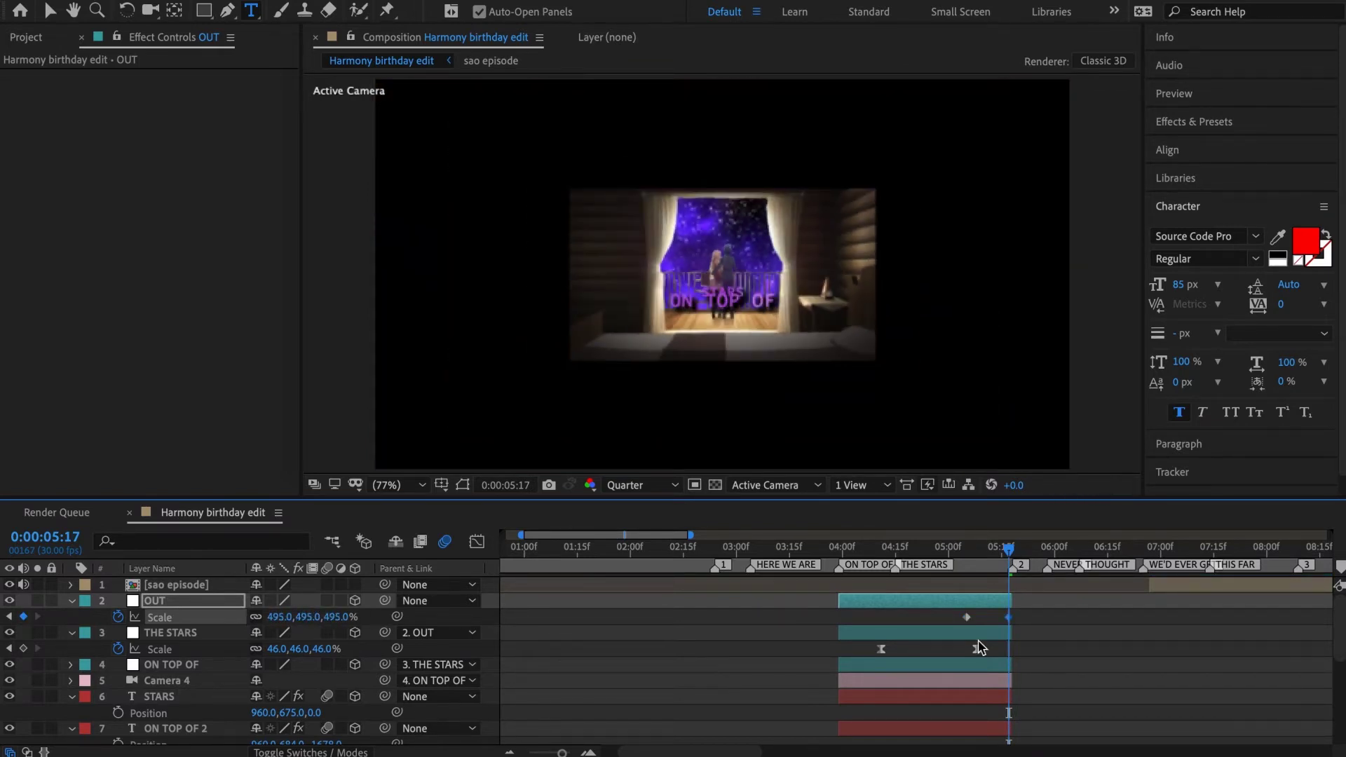
key(shift+F3)
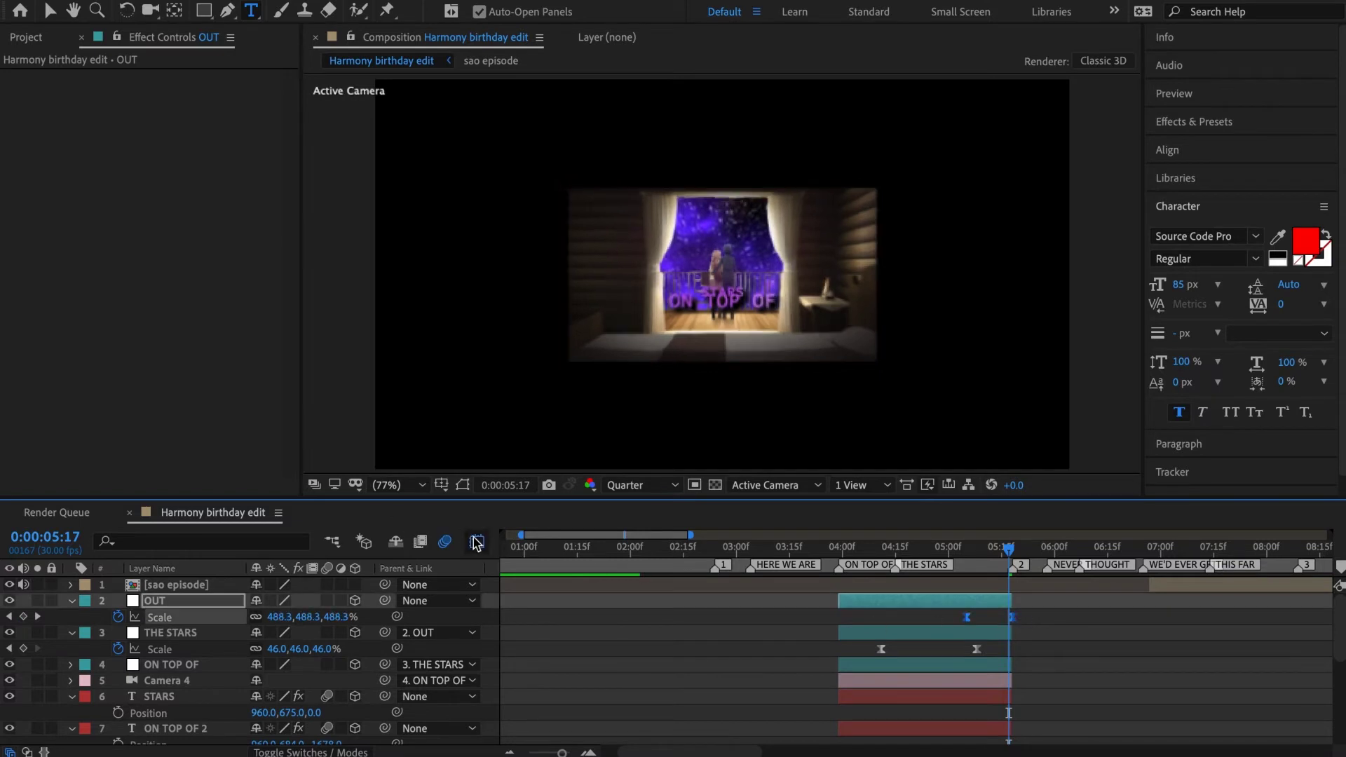
drag(1007, 690, 986, 710)
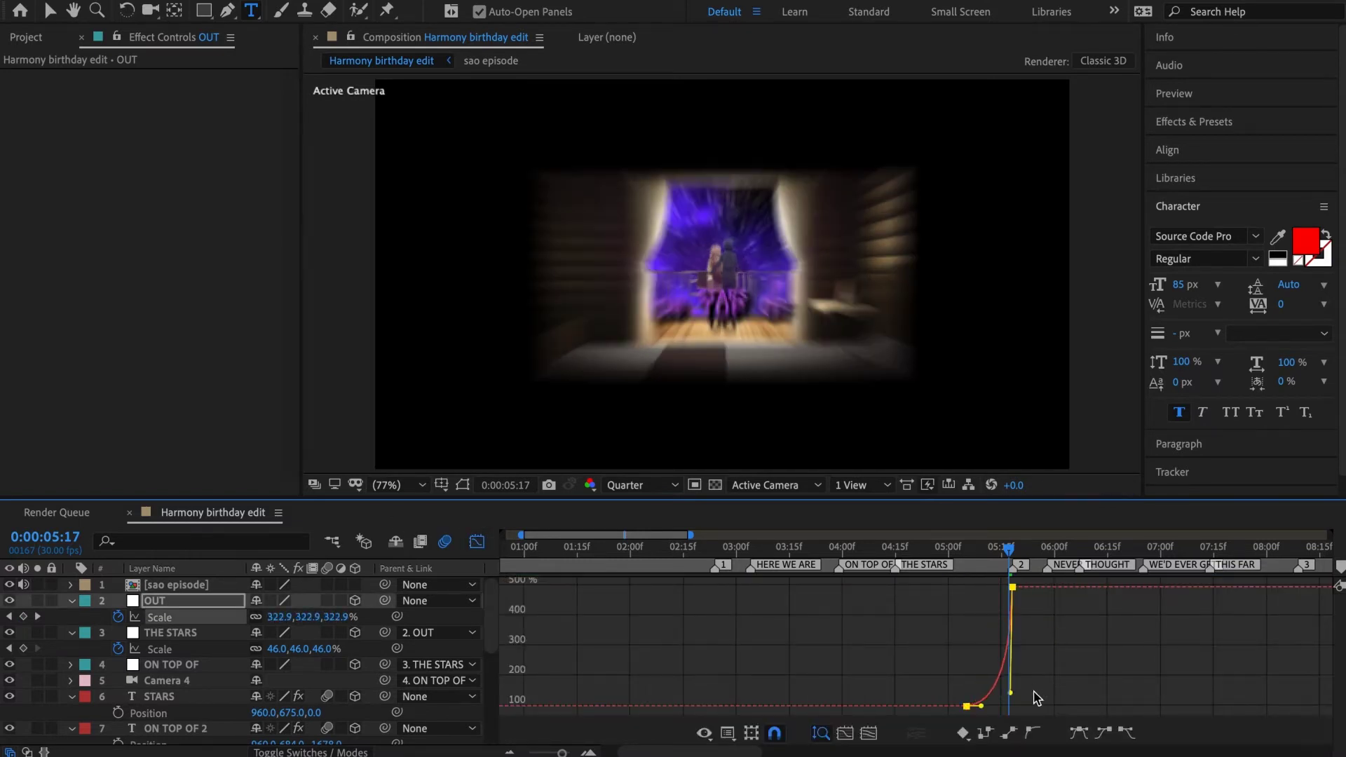
Apply Motion Tile to pre comp 1 and set its Output Width to 400
key(shift+F3)
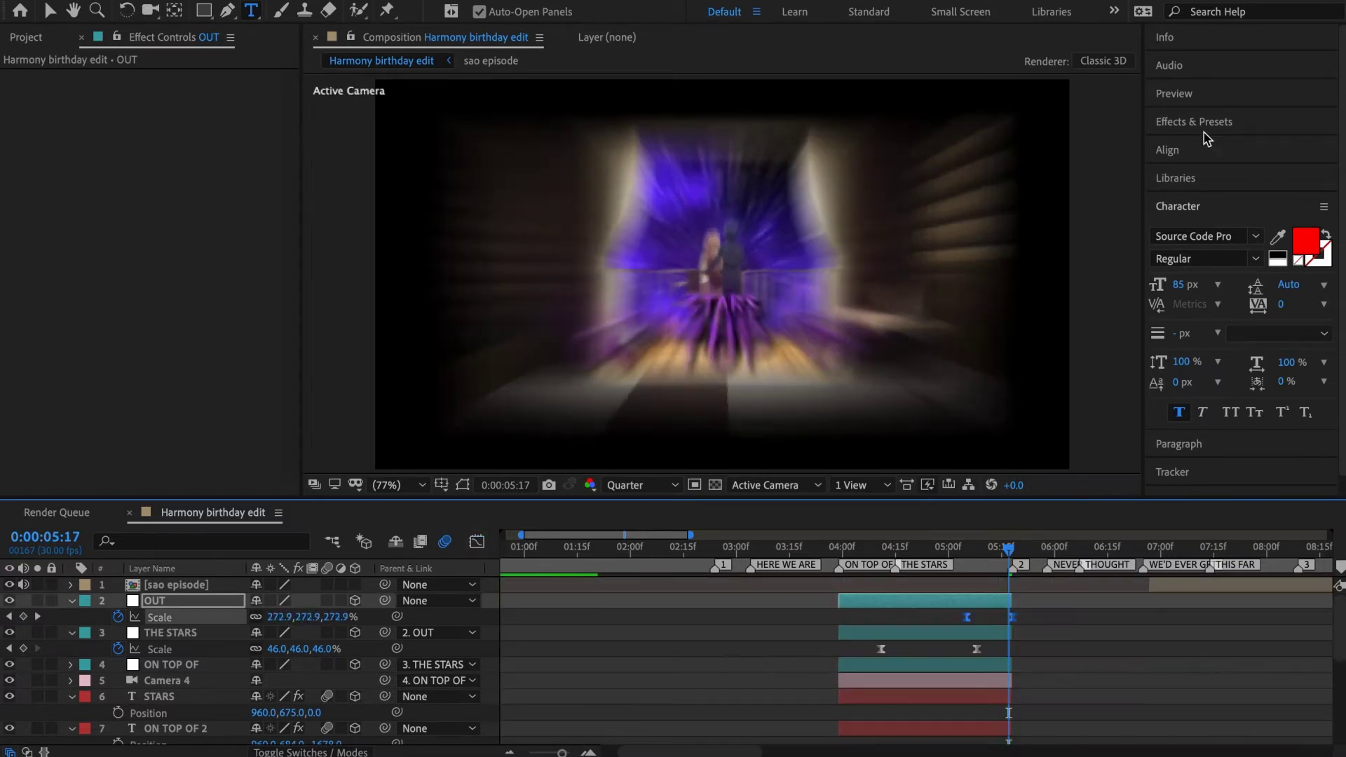
click(1194, 121)
click(1255, 147)
text(mot)
scroll(911, 666, down, 3)
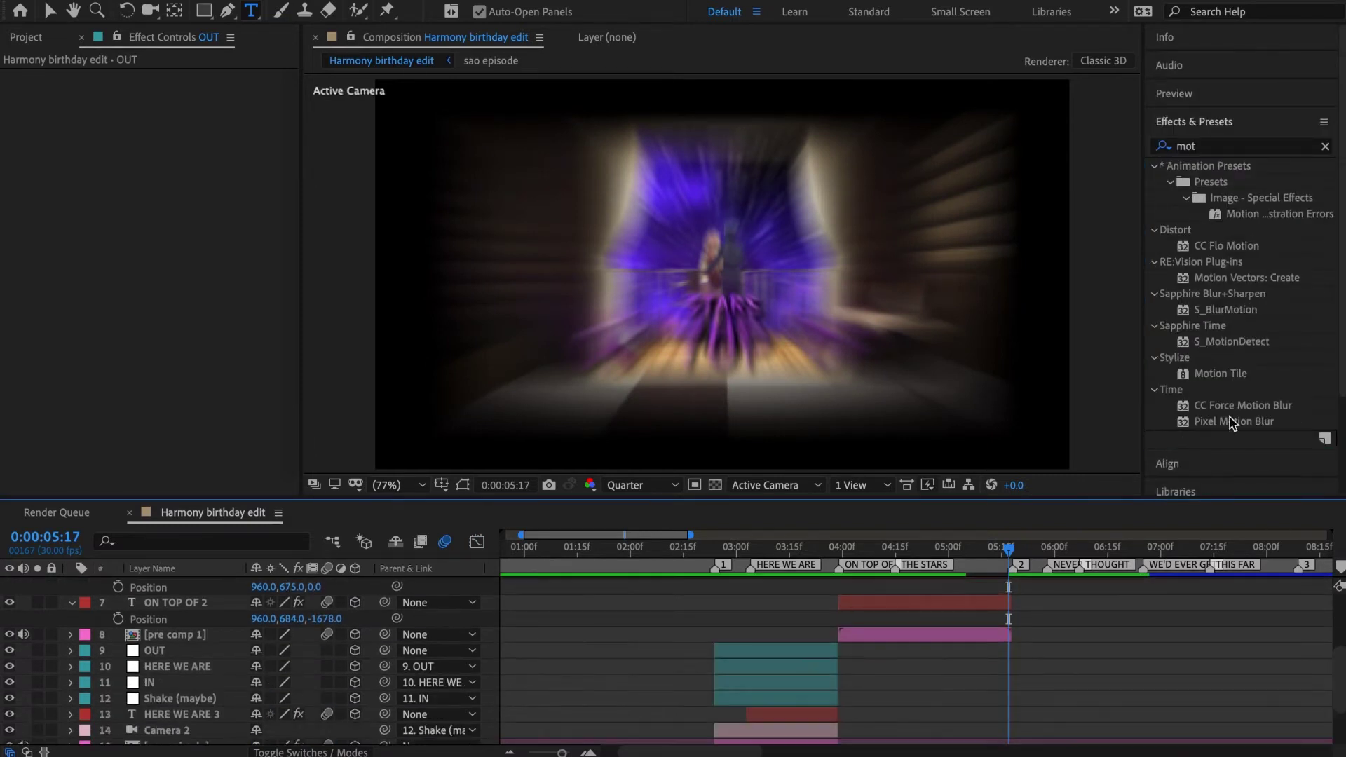
drag(955, 621, 955, 634)
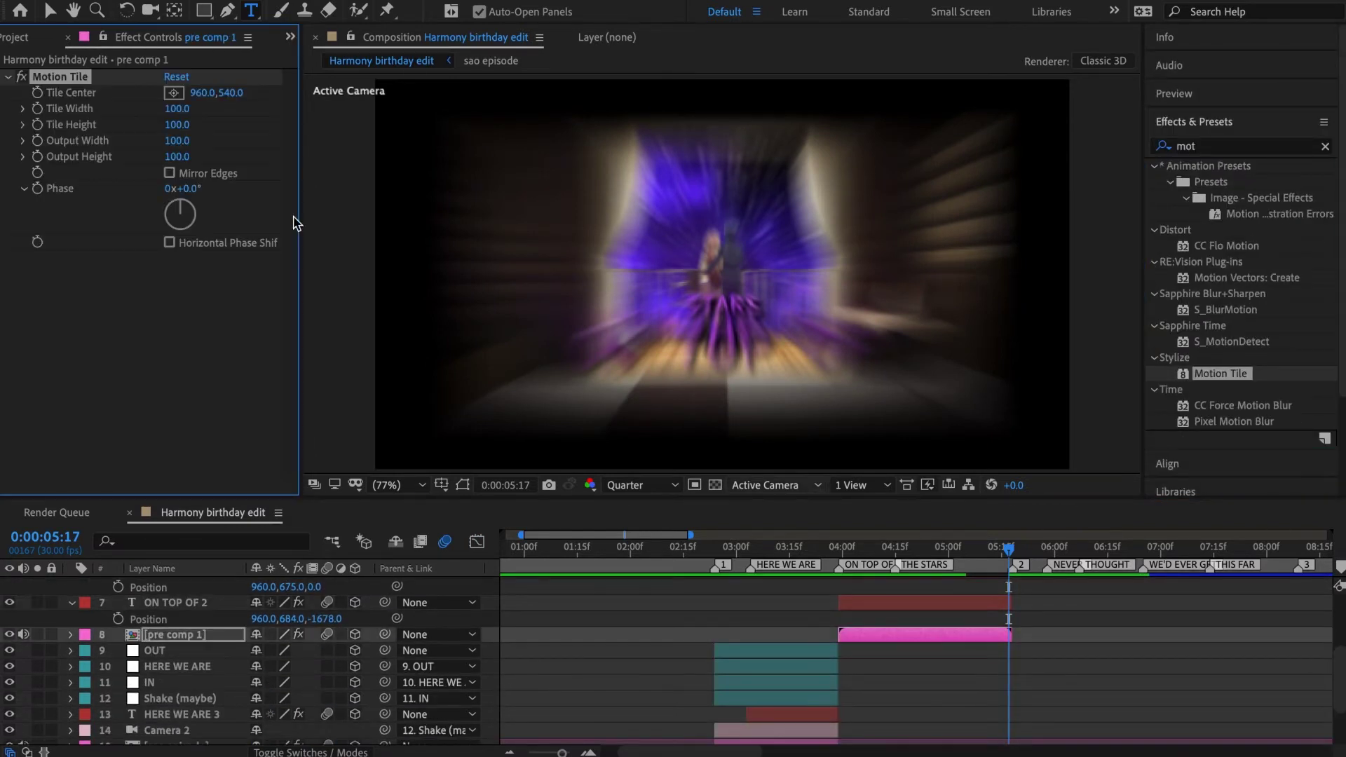
click(177, 141)
text(400)
Shift the OUT scale keyframe slightly earlier, preview, and collapse the OUT and THE STARS layers
scroll(1340, 599, up, 5)
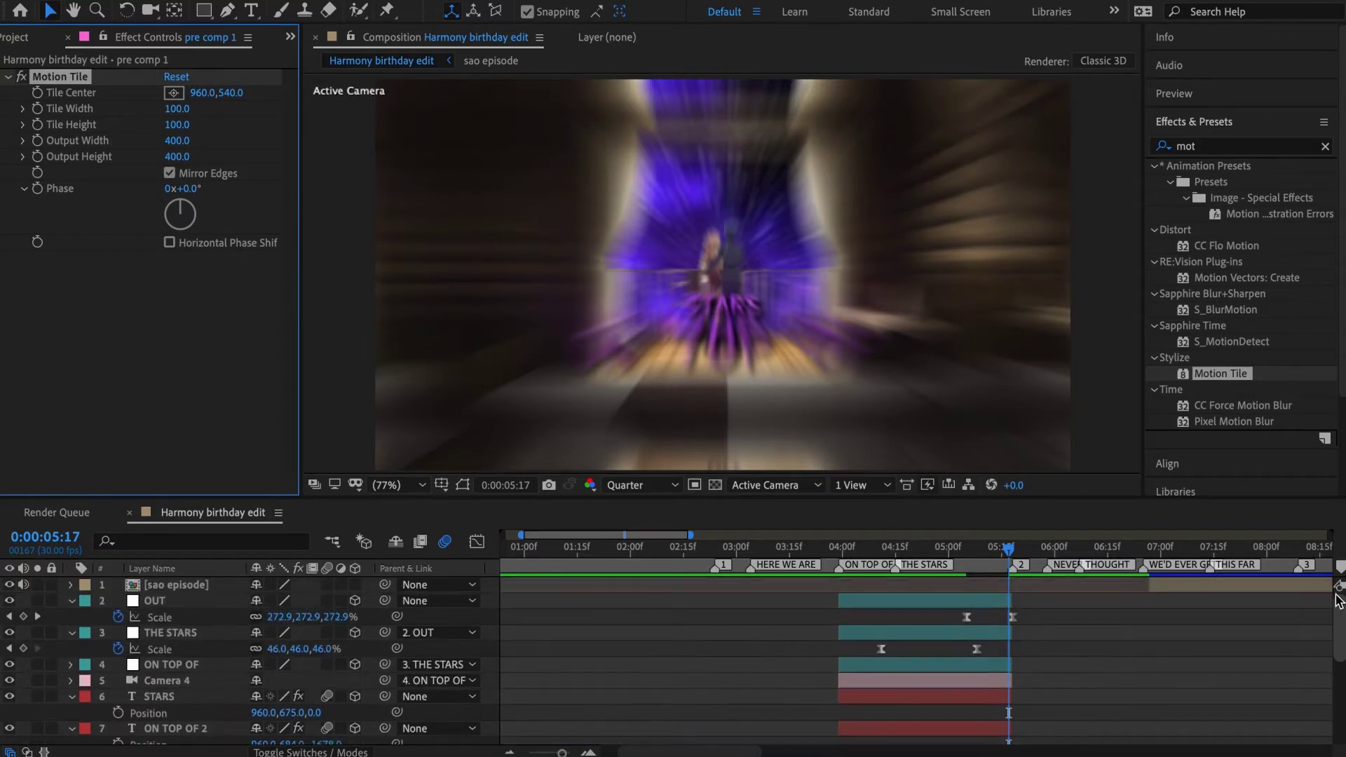
drag(967, 618, 965, 618)
key(space)
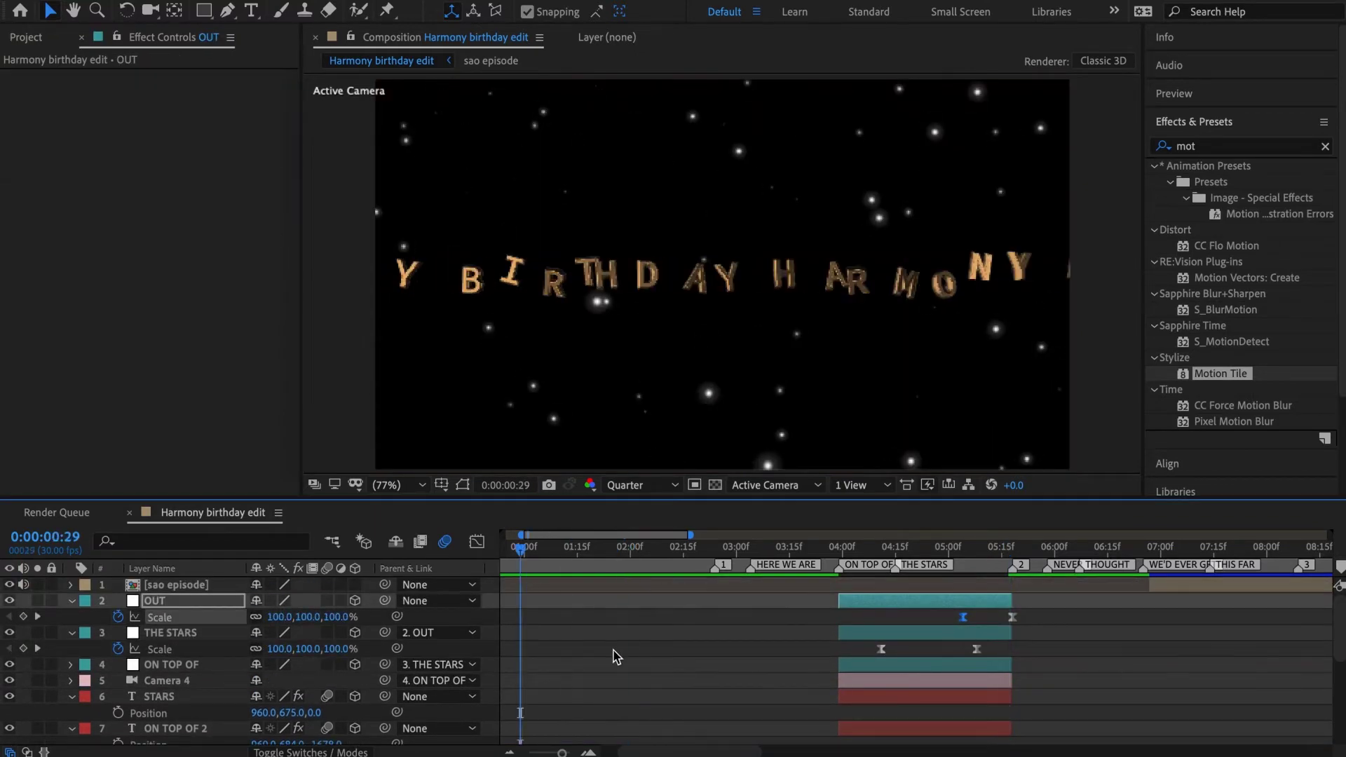
click(72, 601)
click(72, 617)
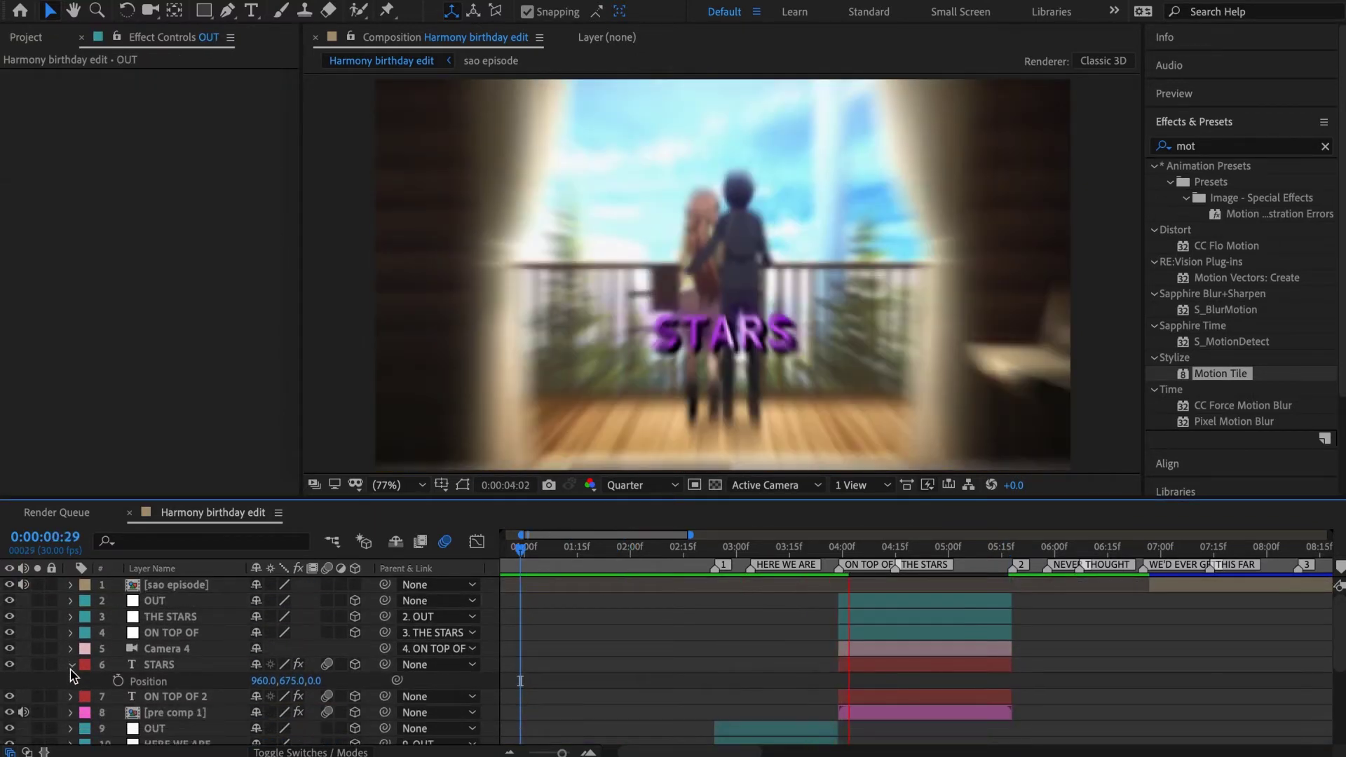
click(71, 697)
click(72, 665)
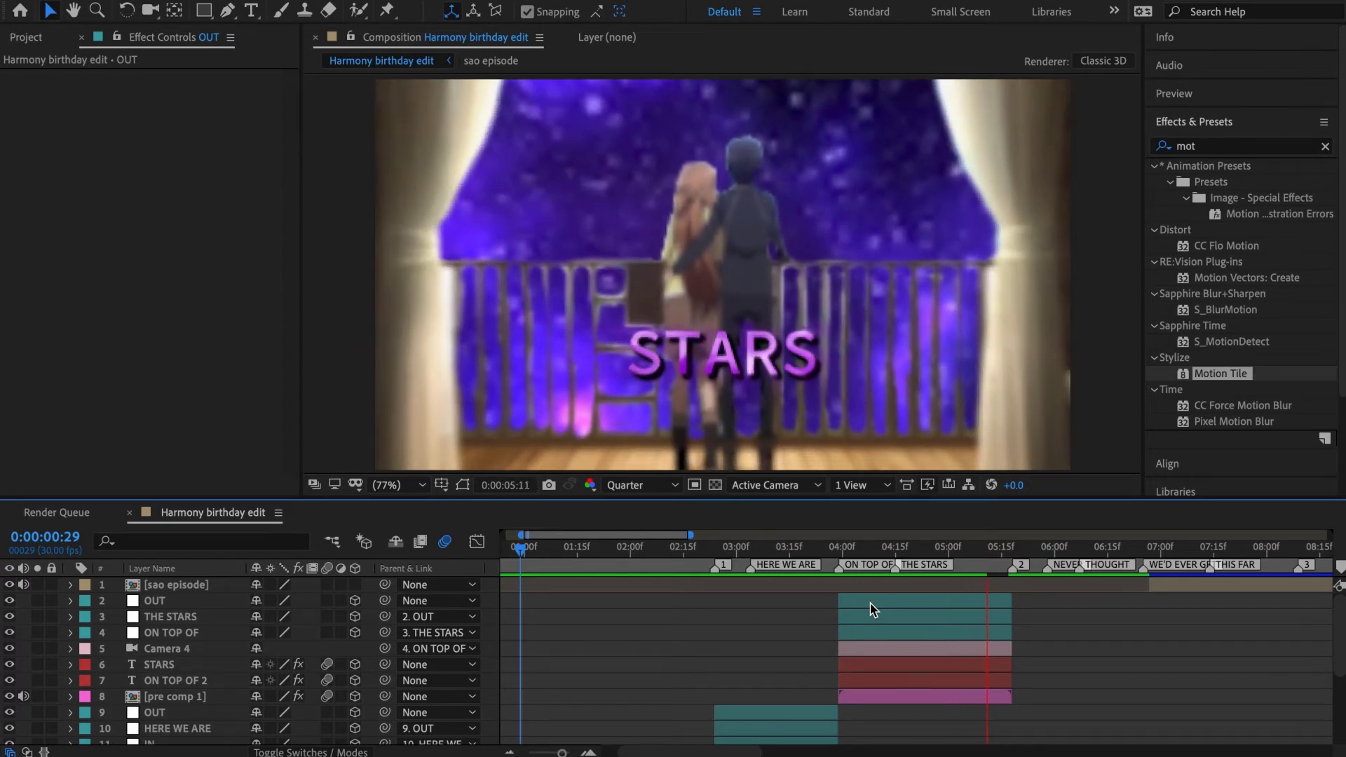
click(676, 557)
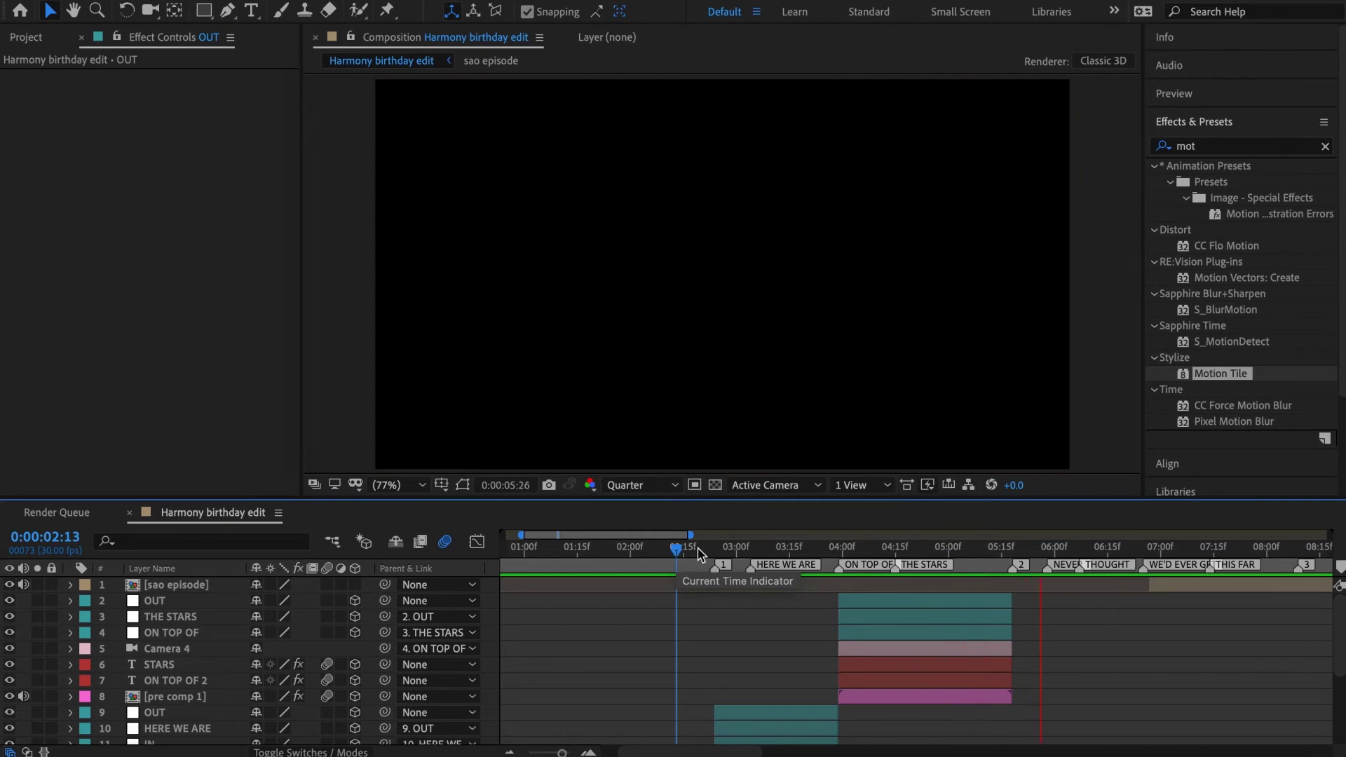
click(854, 572)
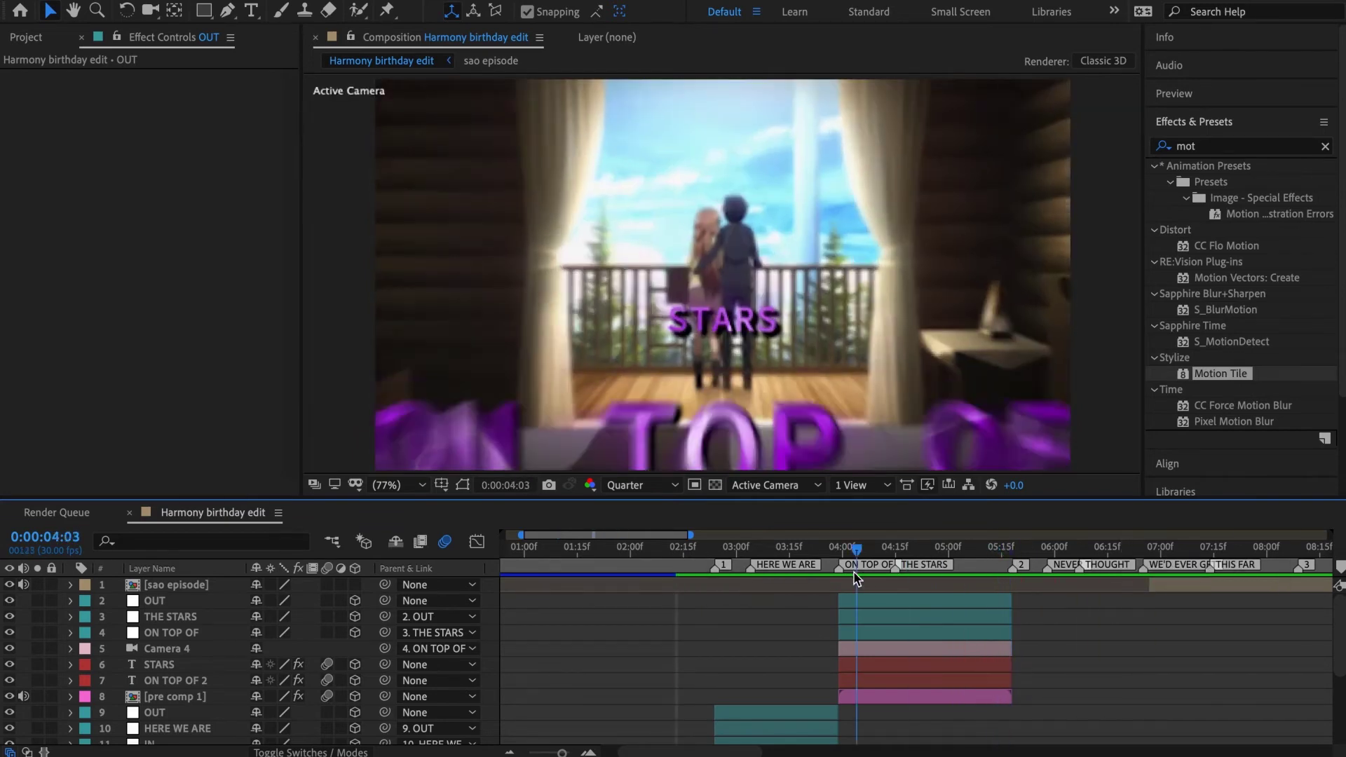
click(833, 554)
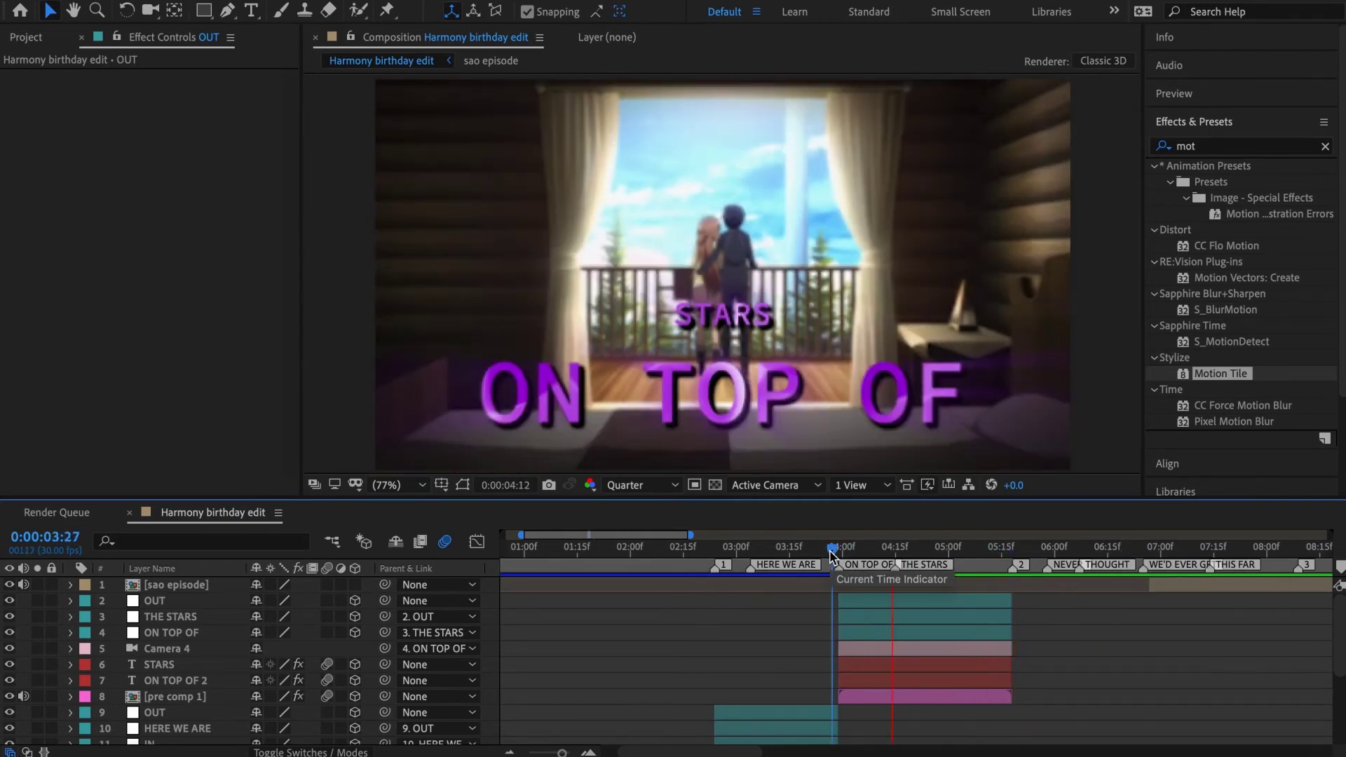
click(832, 555)
click(906, 666)
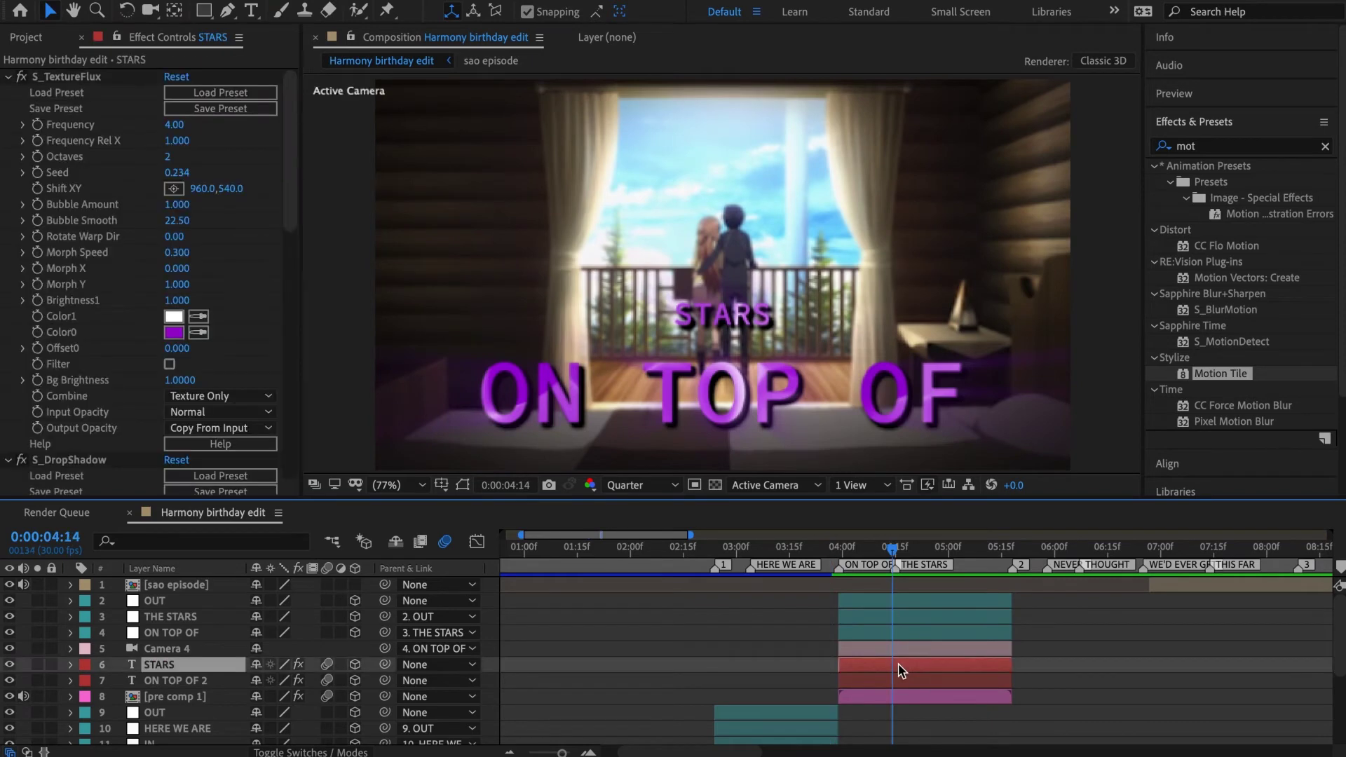
Duplicate the STARS text layer into a new THE layer and reveal its Position
key(ctrl+d)
double_click(204, 684)
text(THE)
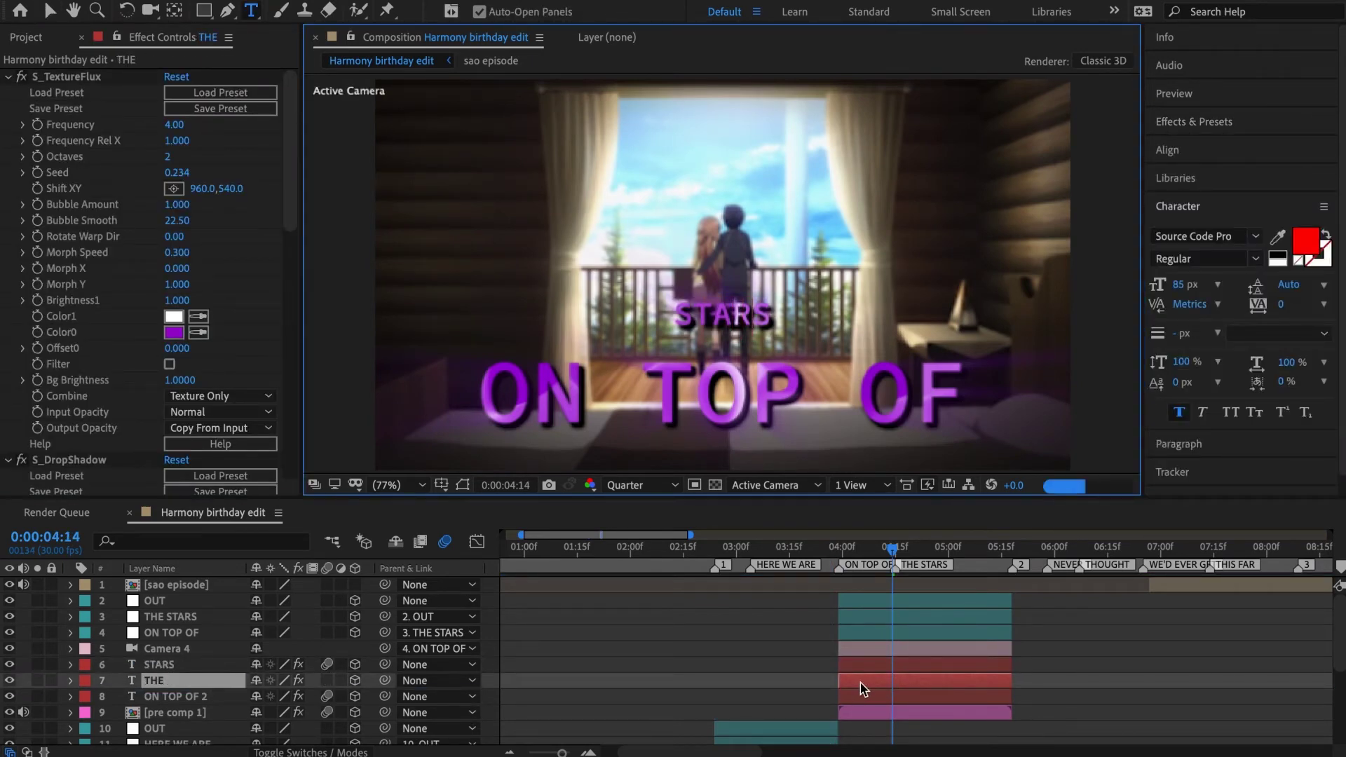
click(864, 689)
key(p)
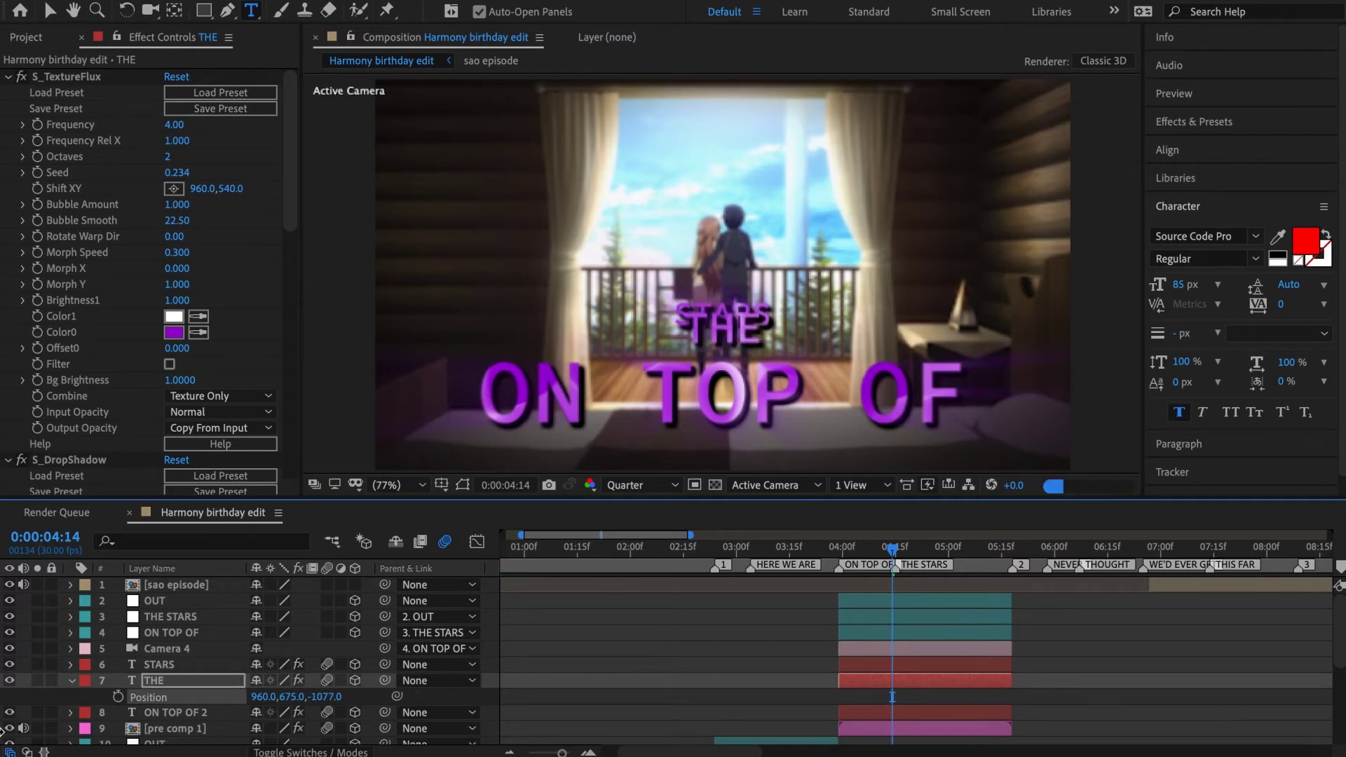
Play back from 3:05 and stop on the ON TOP OF frame at 4:11
click(756, 551)
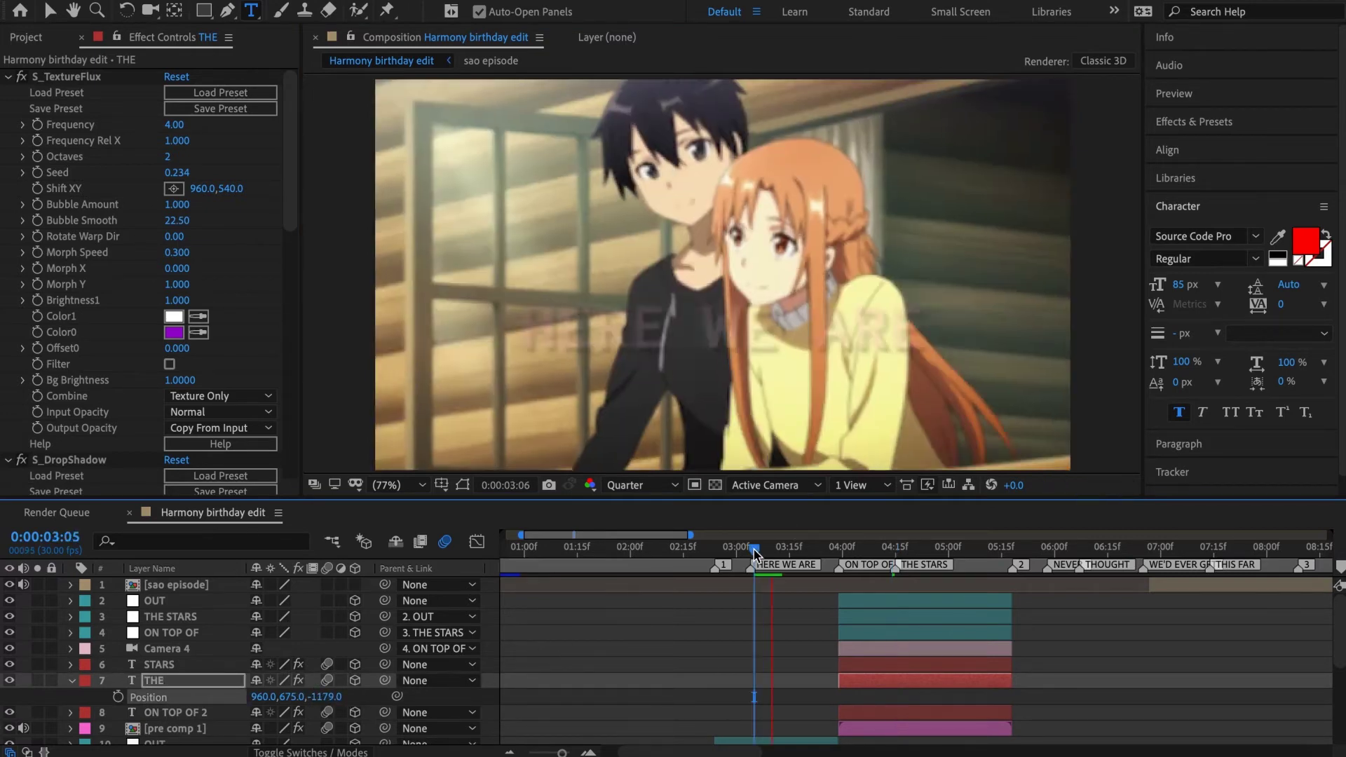
key(space)
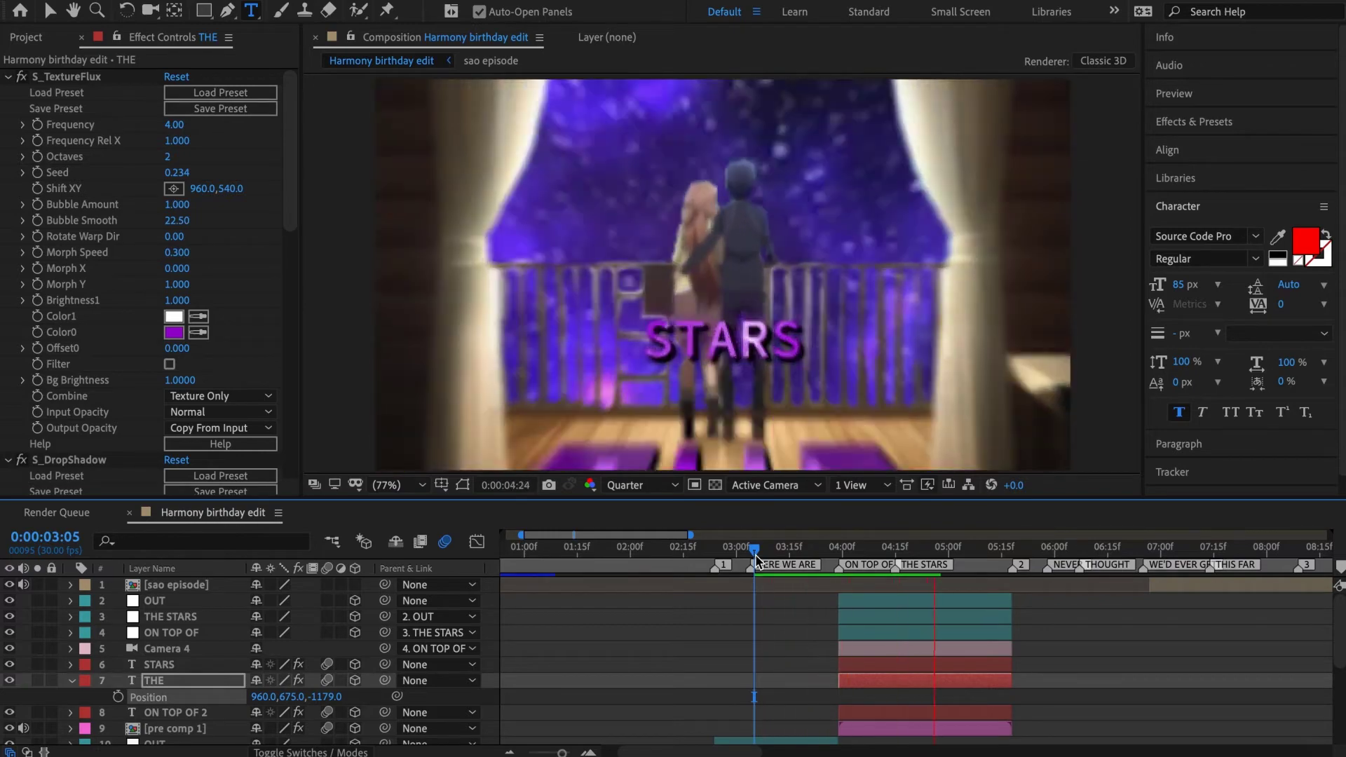
click(1133, 642)
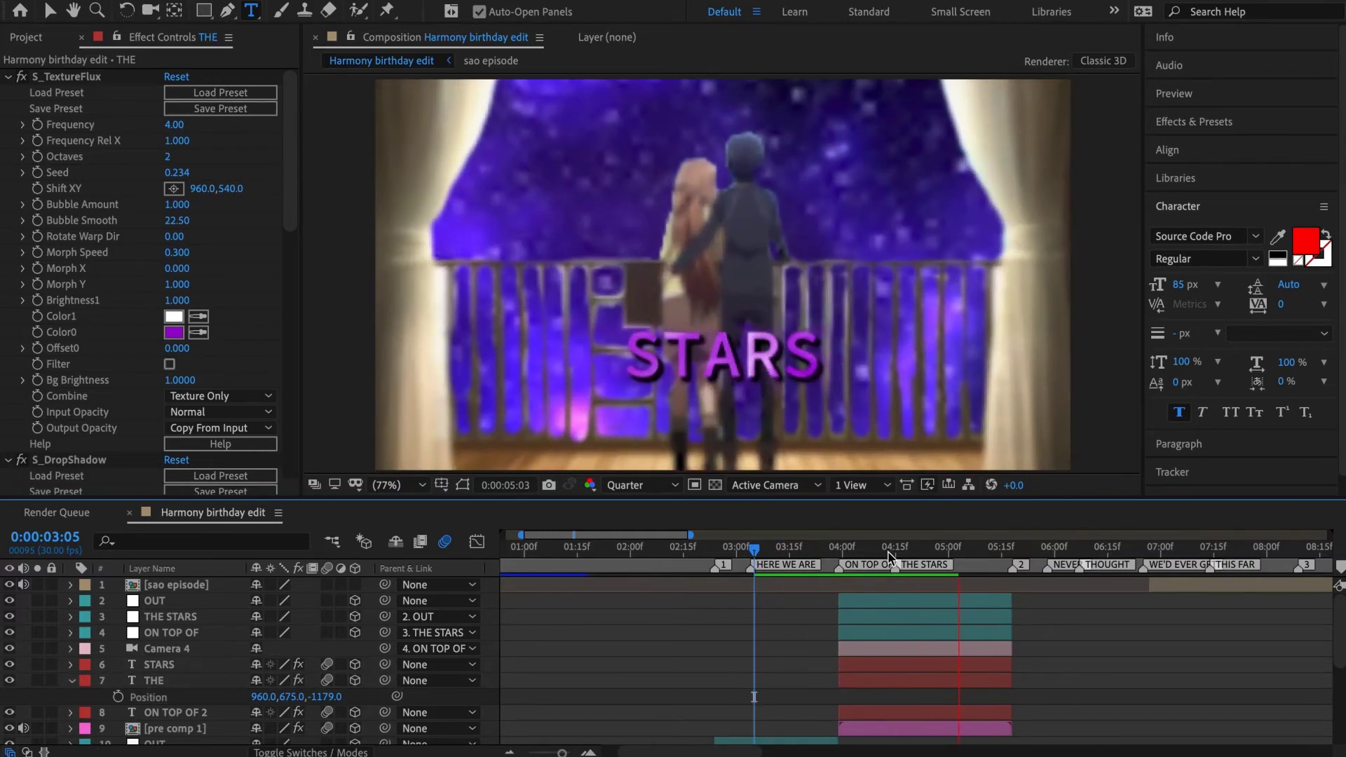
click(884, 552)
Reveal THE STARS scale, then select both THE Opacity keyframes at the 4:11 frame
click(905, 619)
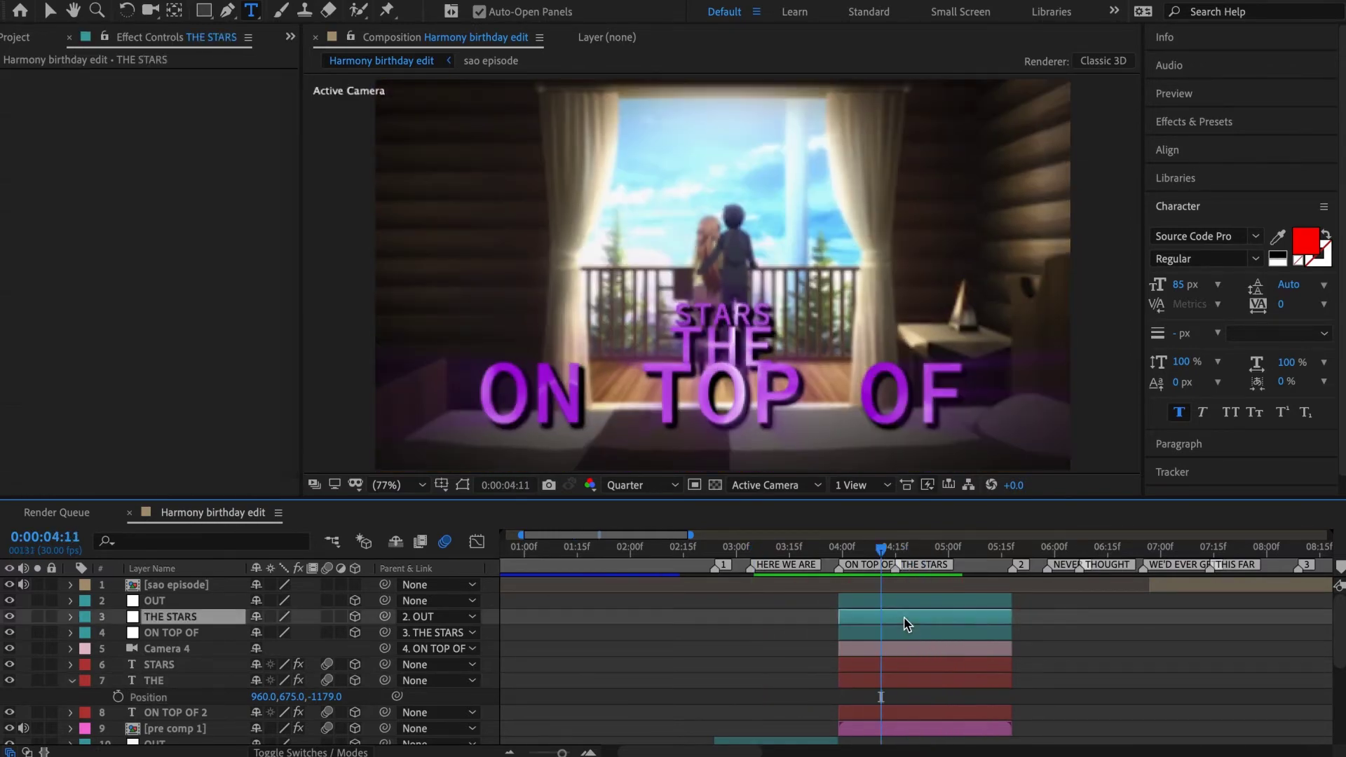
key(s)
click(900, 702)
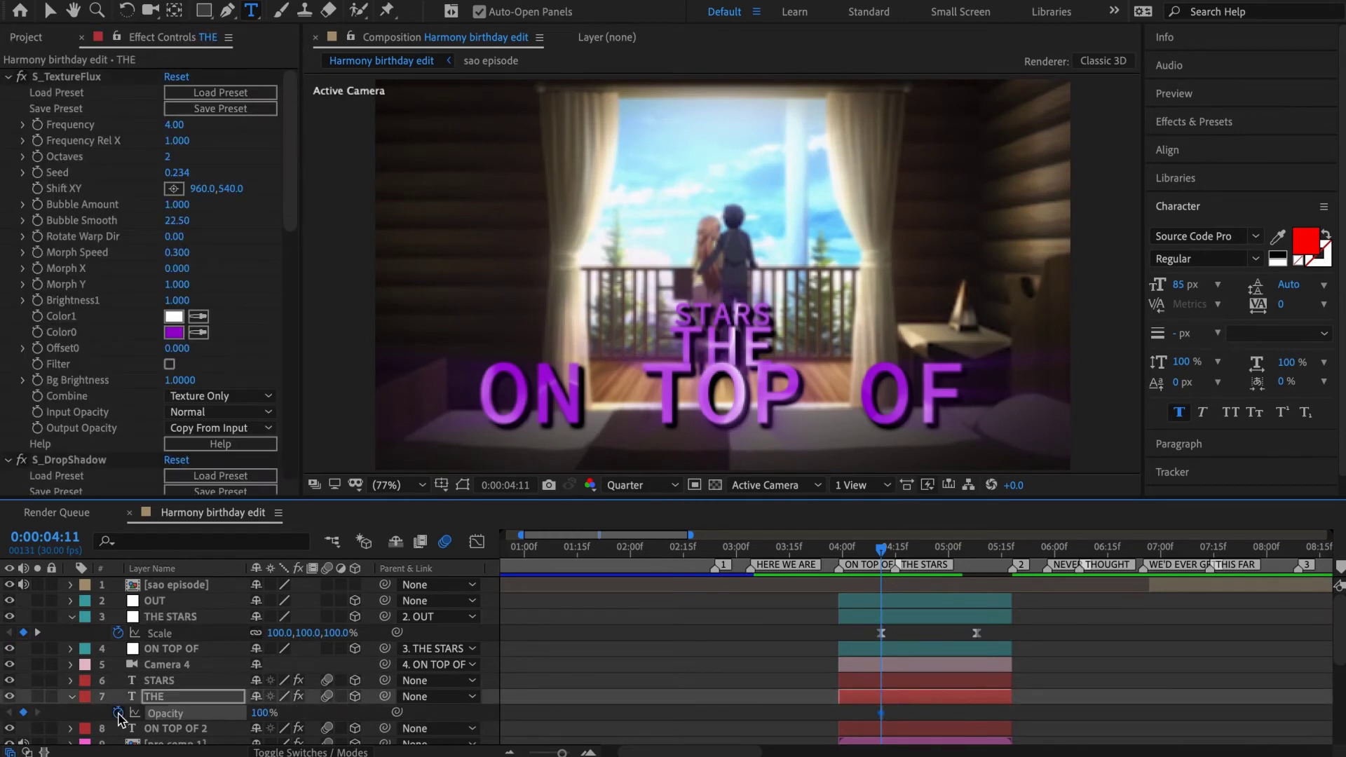
click(886, 552)
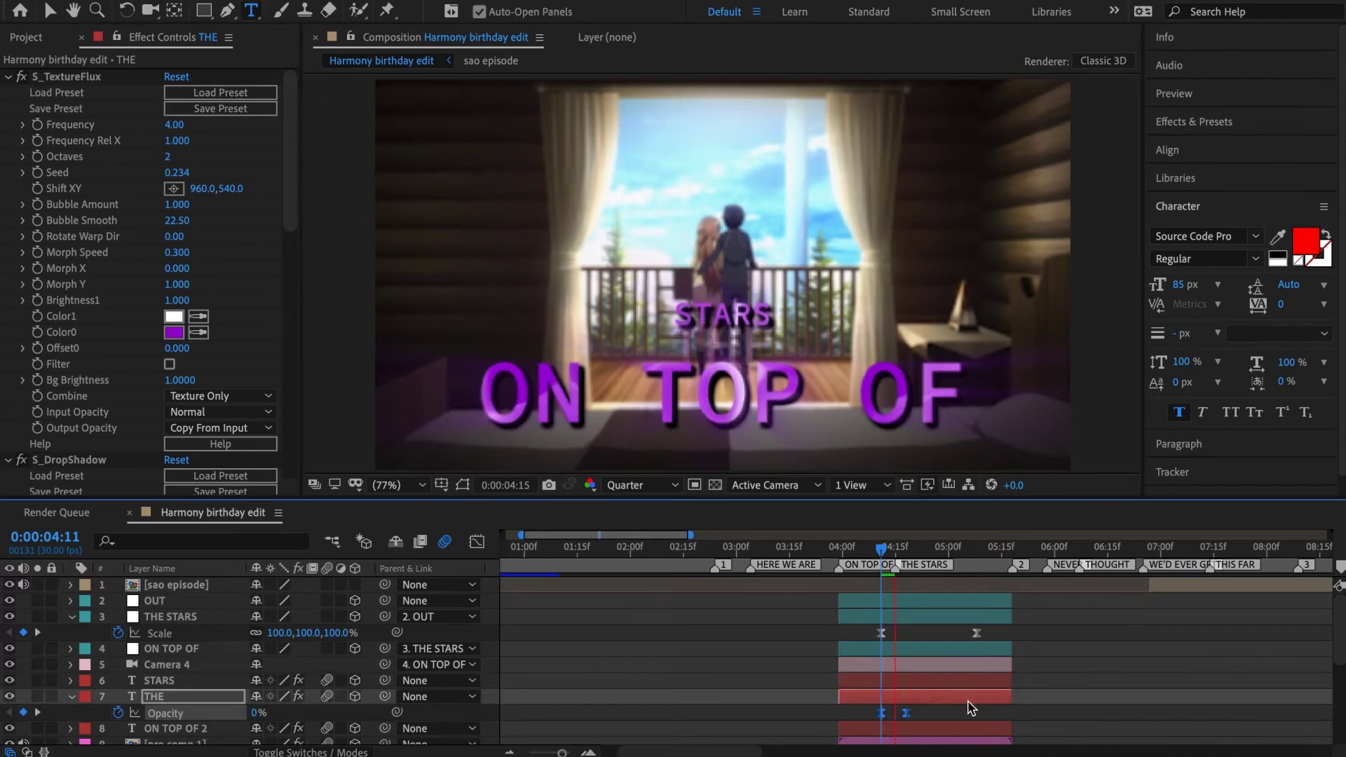
drag(928, 714, 882, 721)
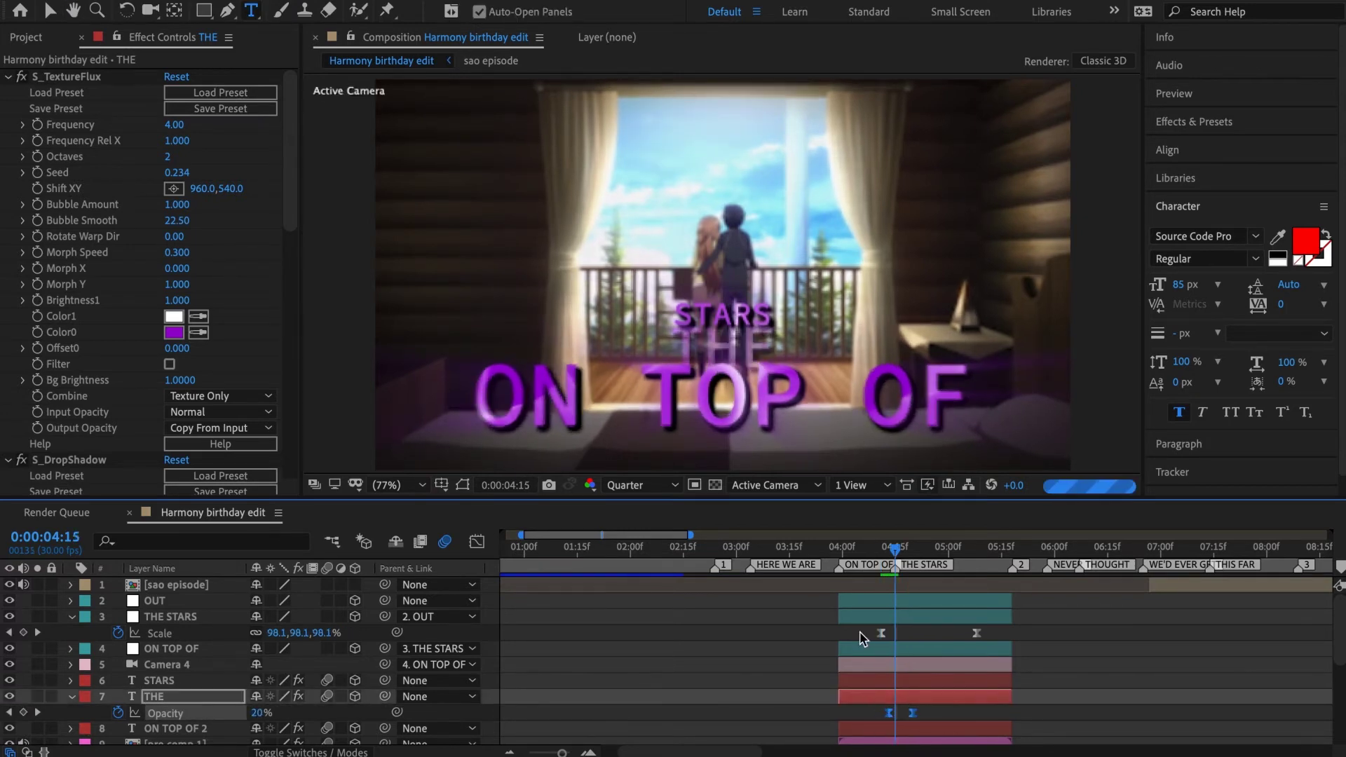
Preview the fade from 3:28 and shift THE's first Opacity keyframe slightly earlier
key(space)
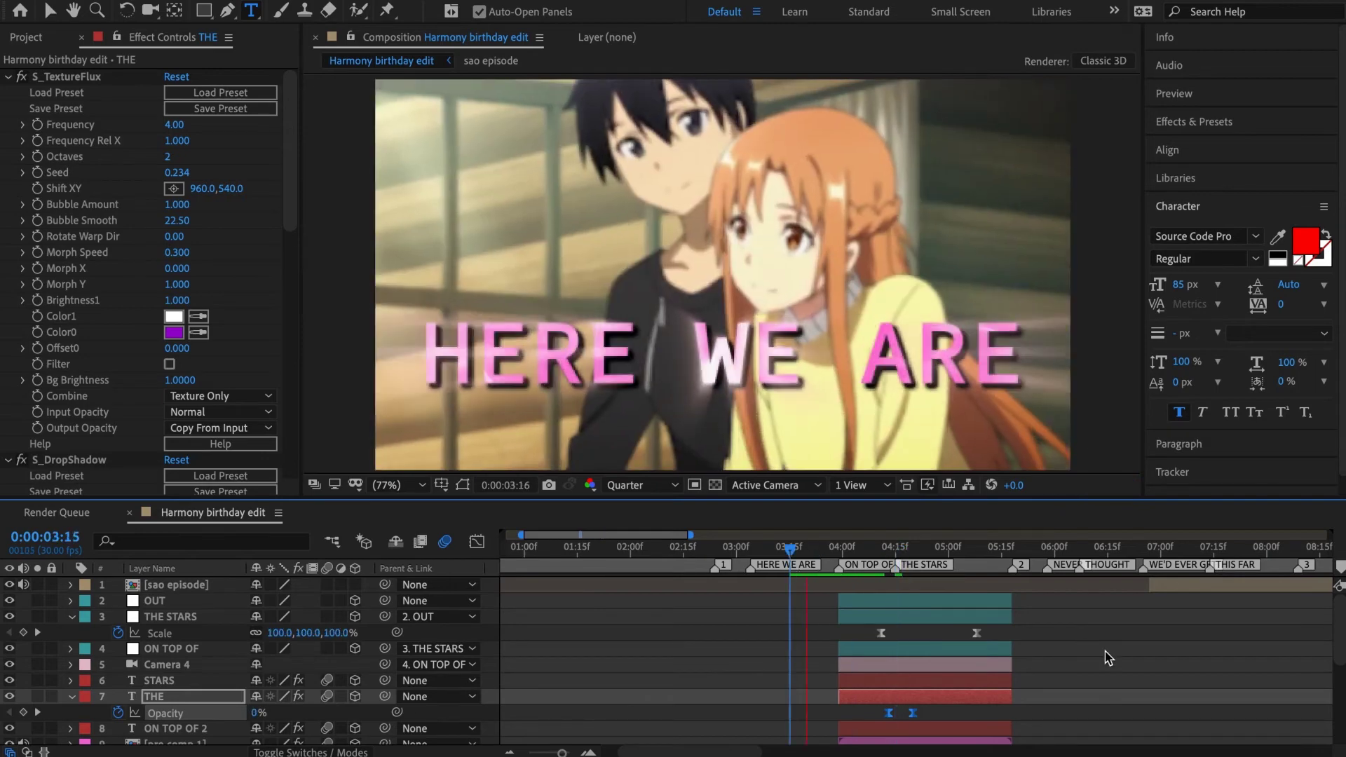
click(837, 552)
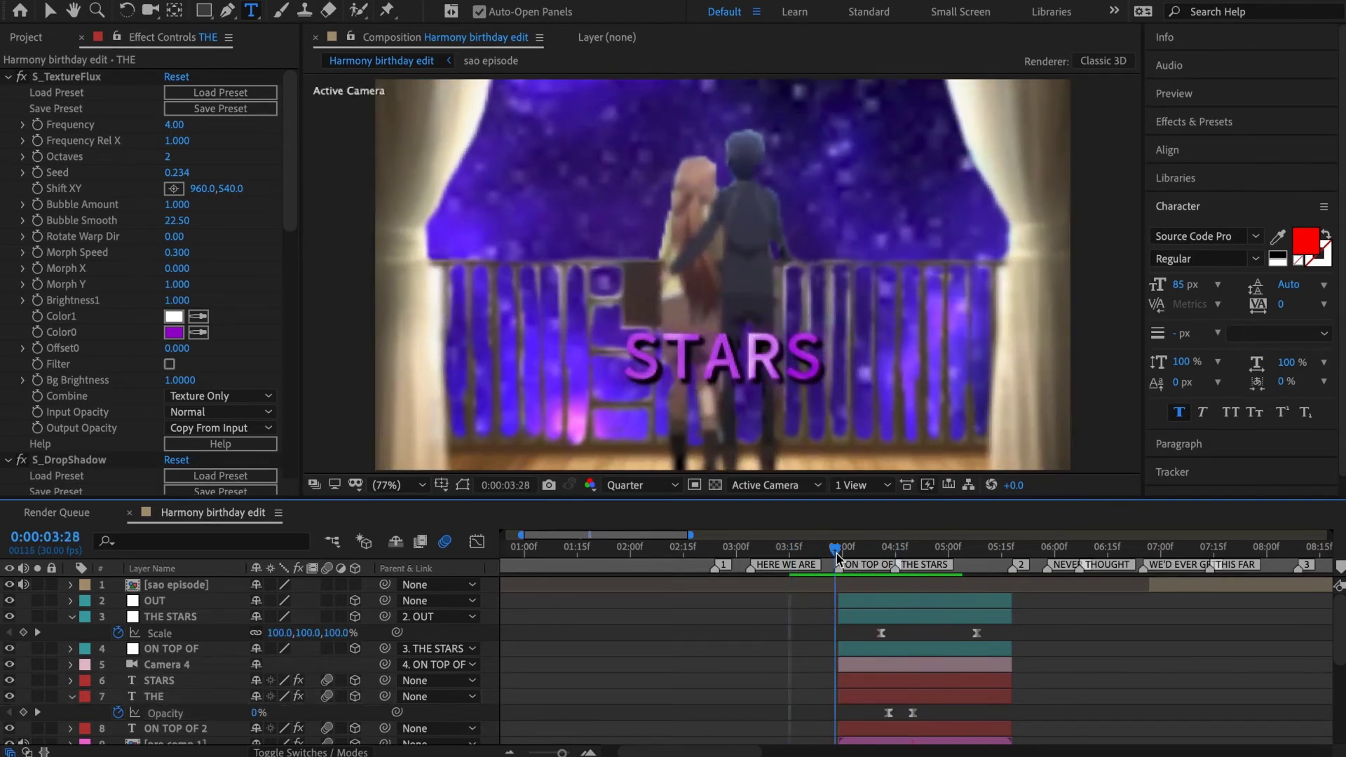
key(space)
key(space)
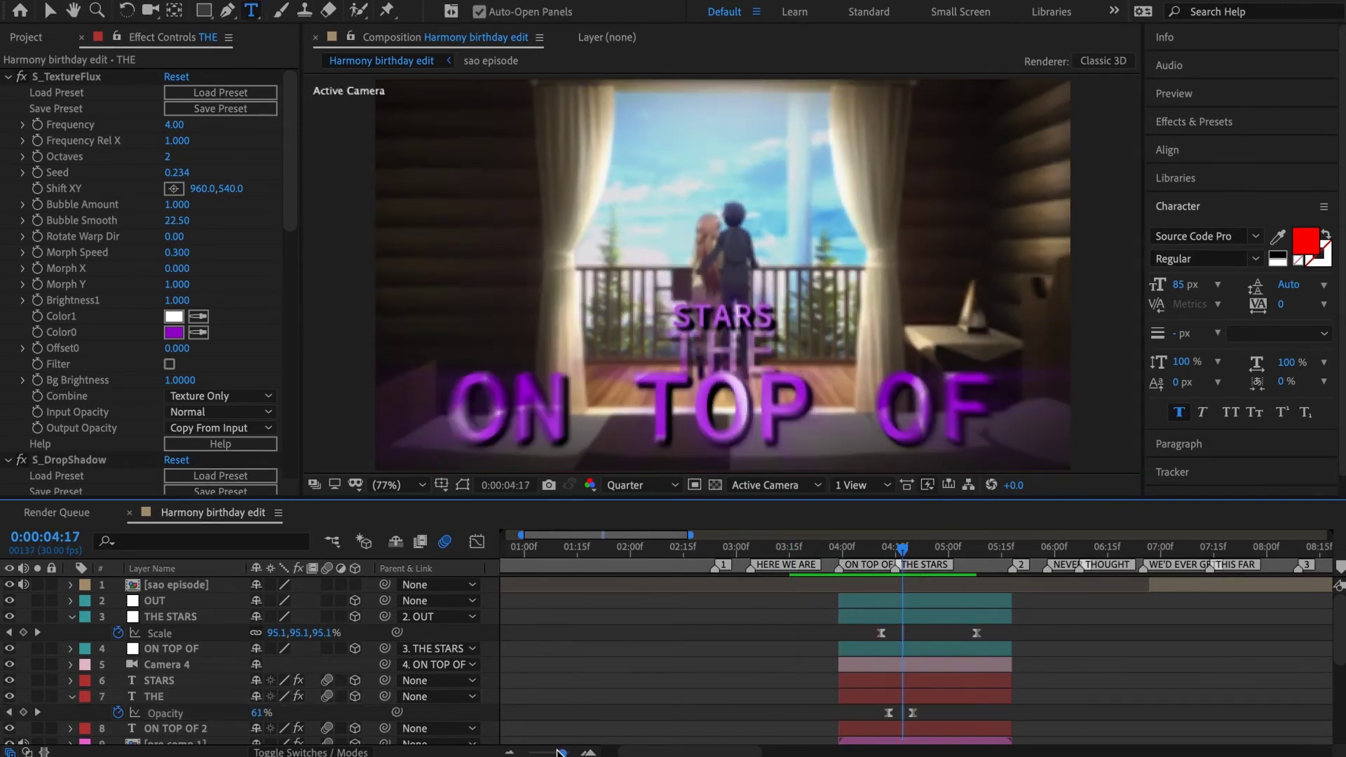
drag(561, 752, 576, 753)
drag(892, 713, 878, 714)
click(702, 552)
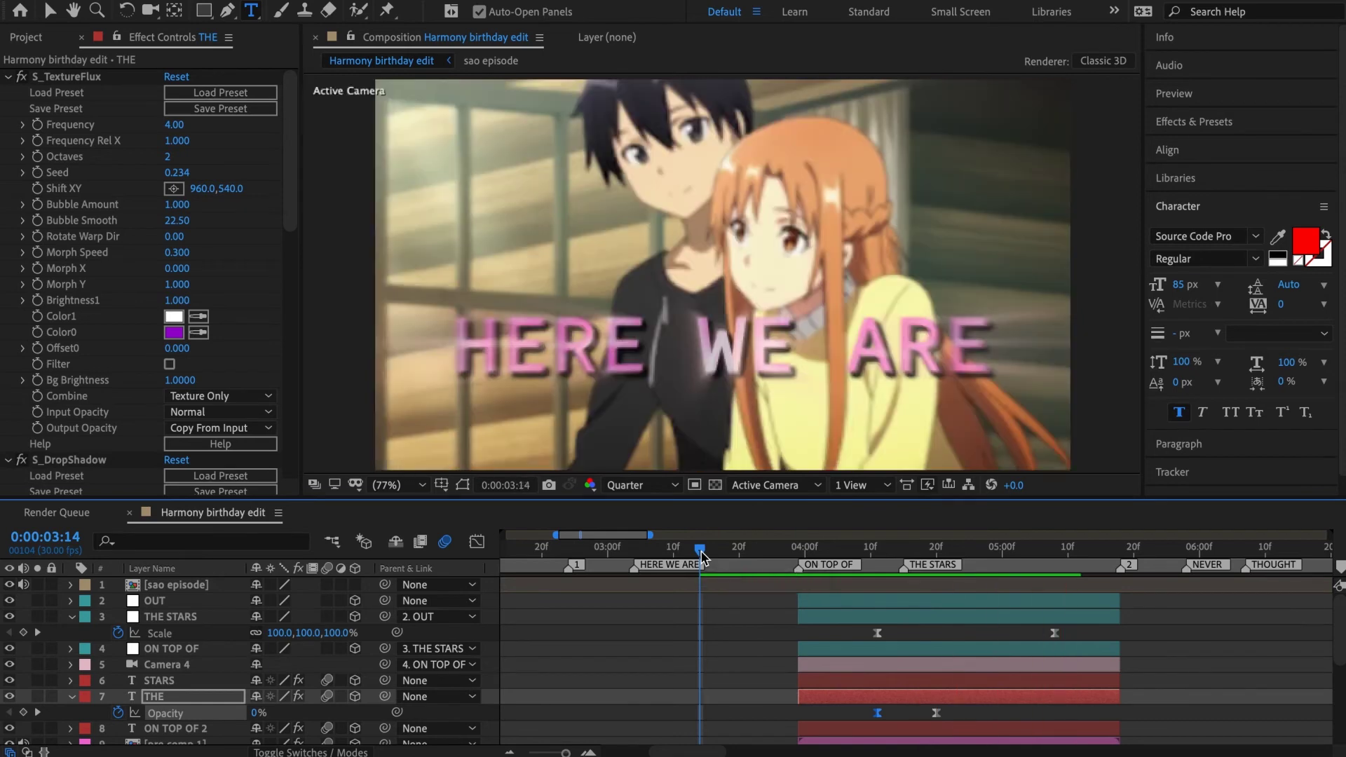
Preview the THE fade-in and stop at 3:26
click(1061, 631)
key(space)
click(967, 698)
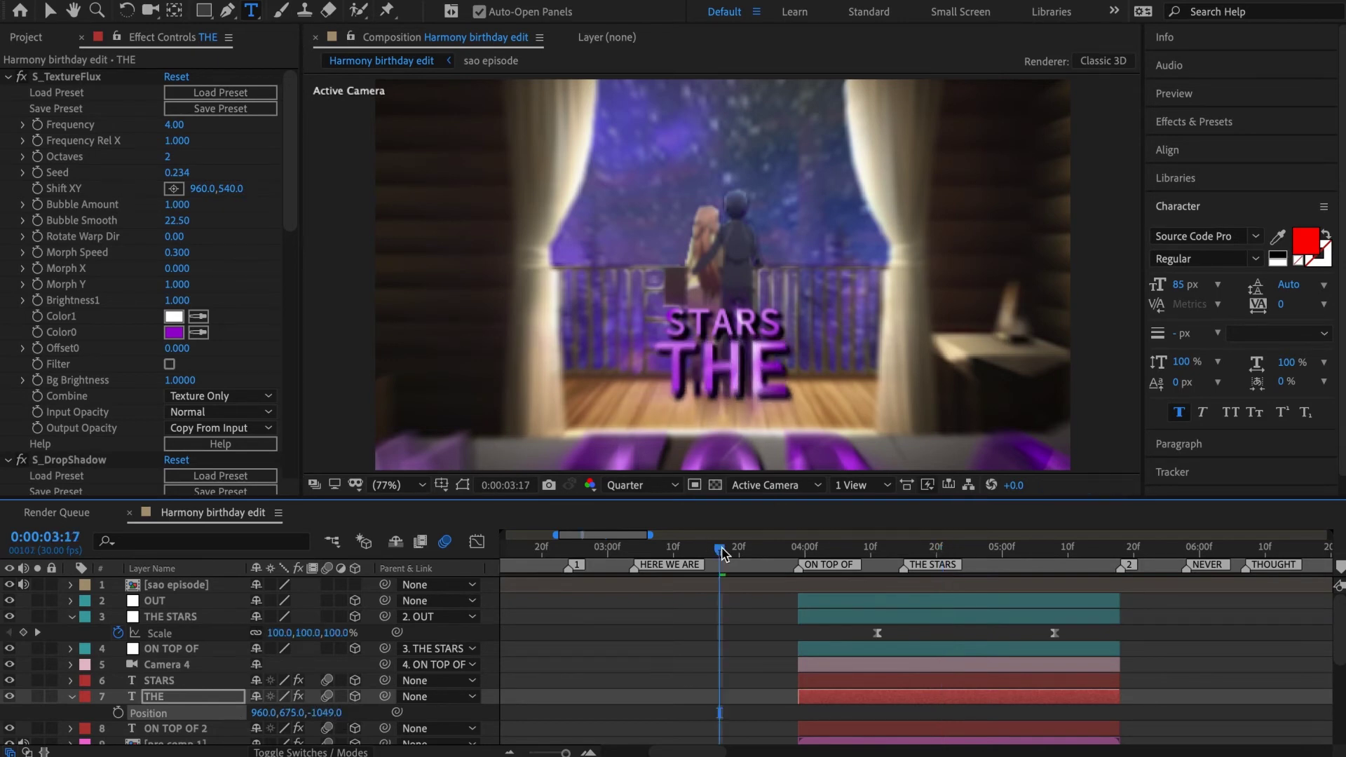
key(space)
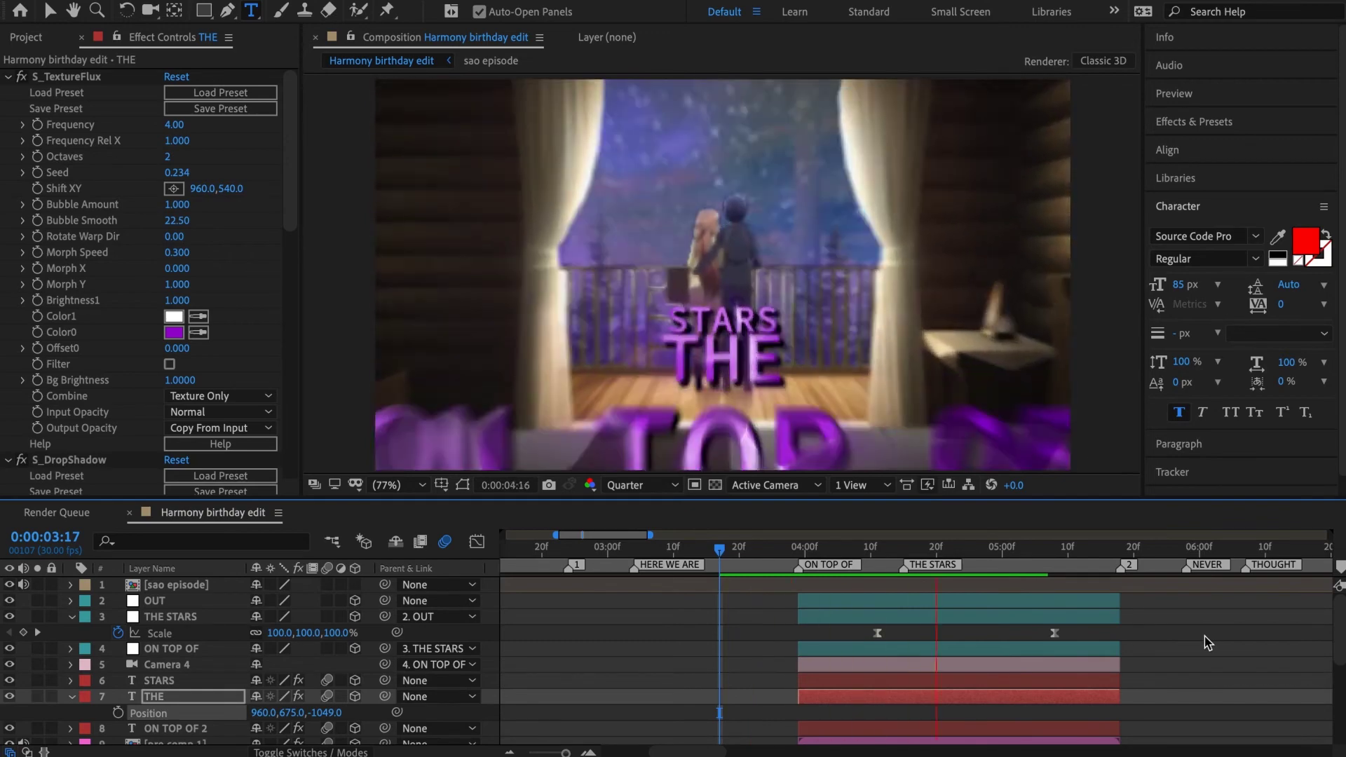
click(782, 565)
Nudge THE STARS scale keyframes slightly earlier near 4:20 and preview from 3:23
drag(781, 565, 937, 565)
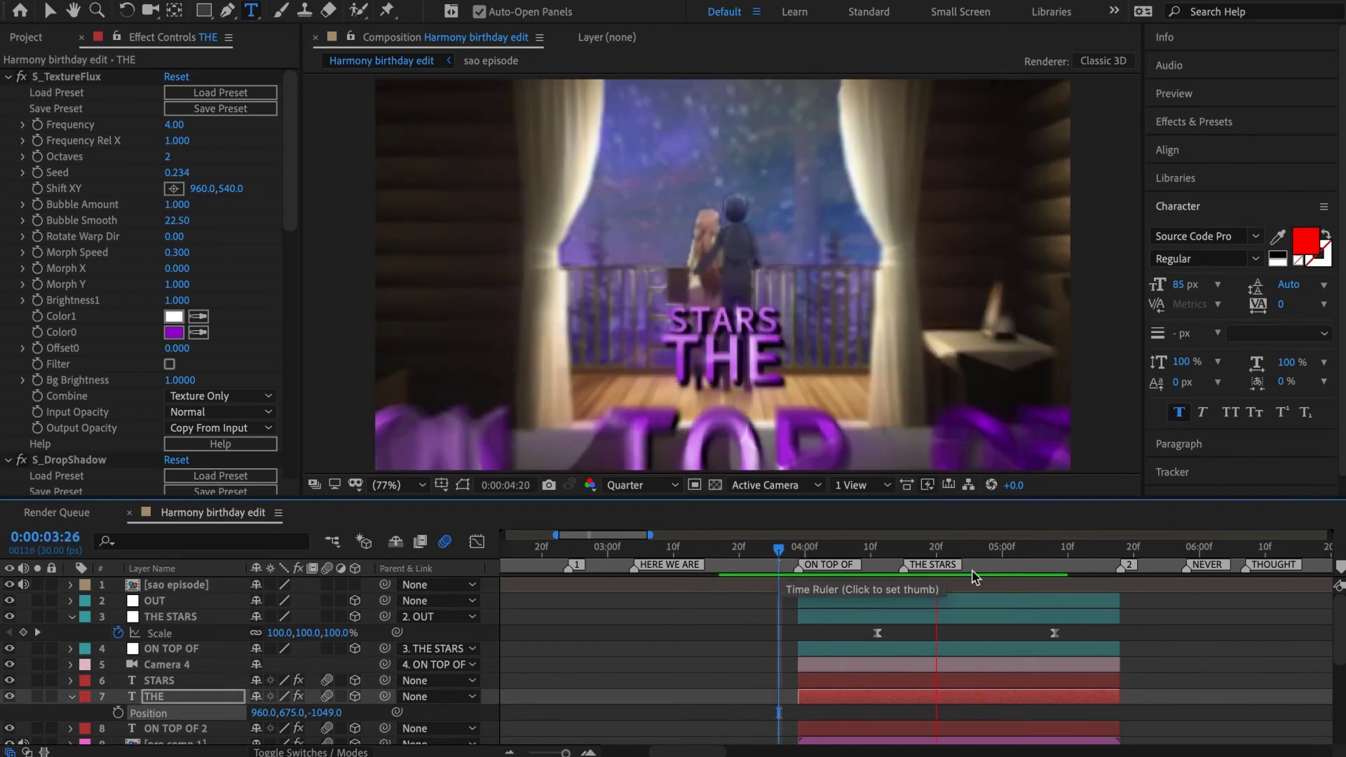
drag(877, 633, 872, 637)
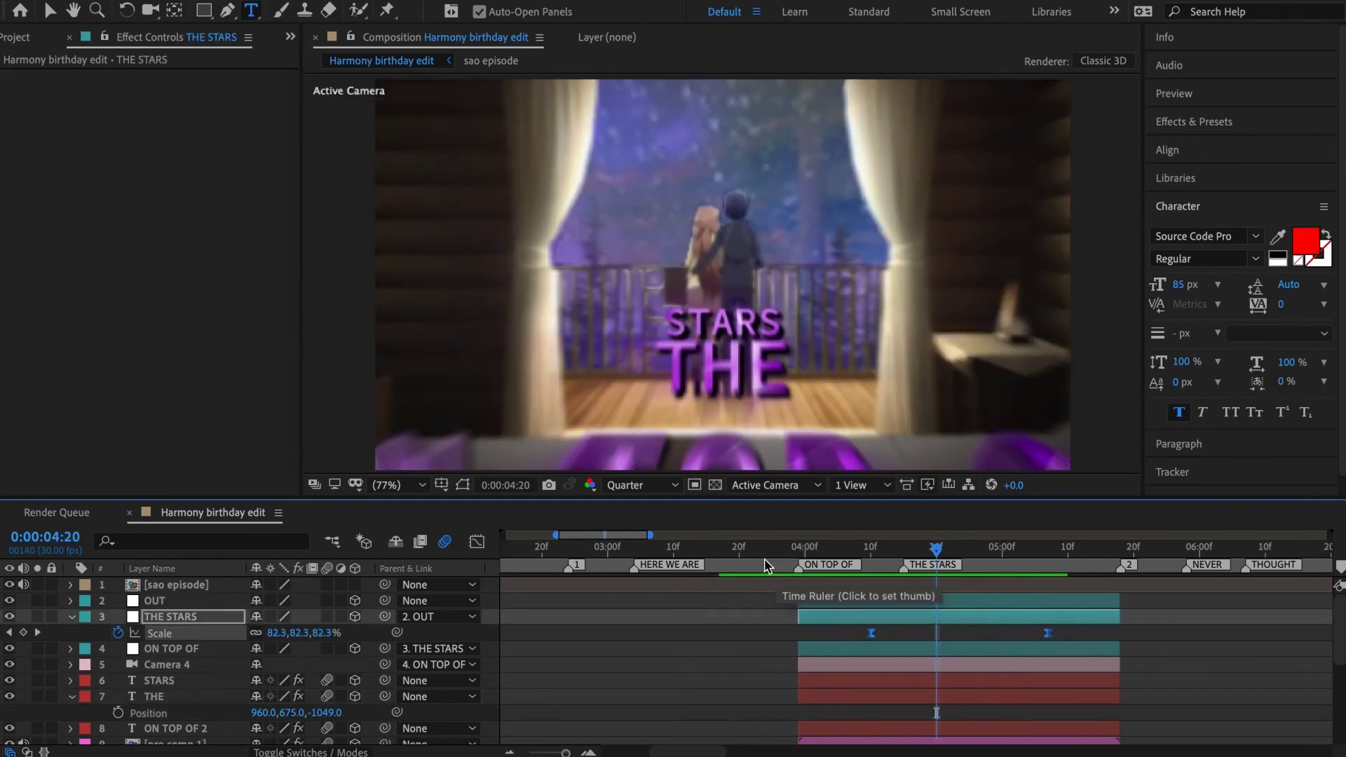
click(761, 564)
key(space)
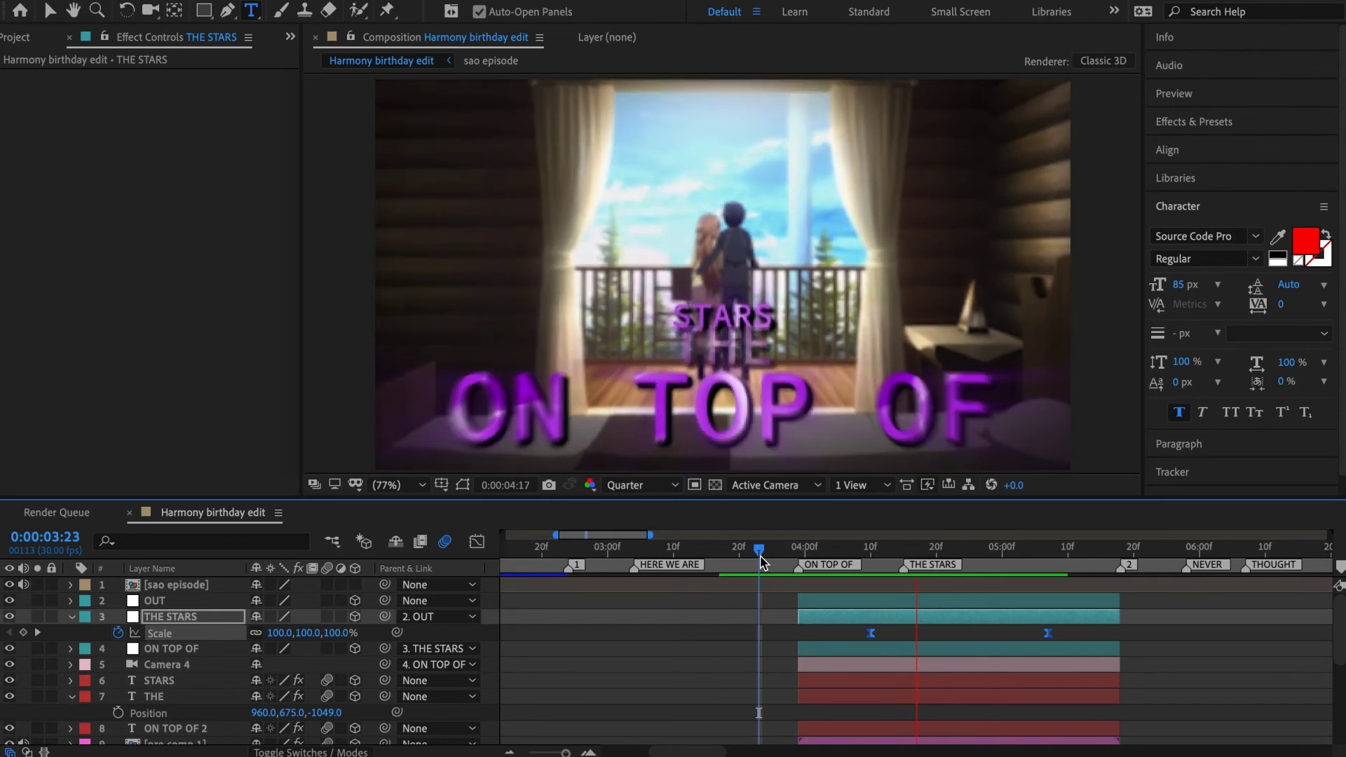
Move a STARS Opacity keyframe later, then show the whole composition from the start
click(976, 681)
key(t)
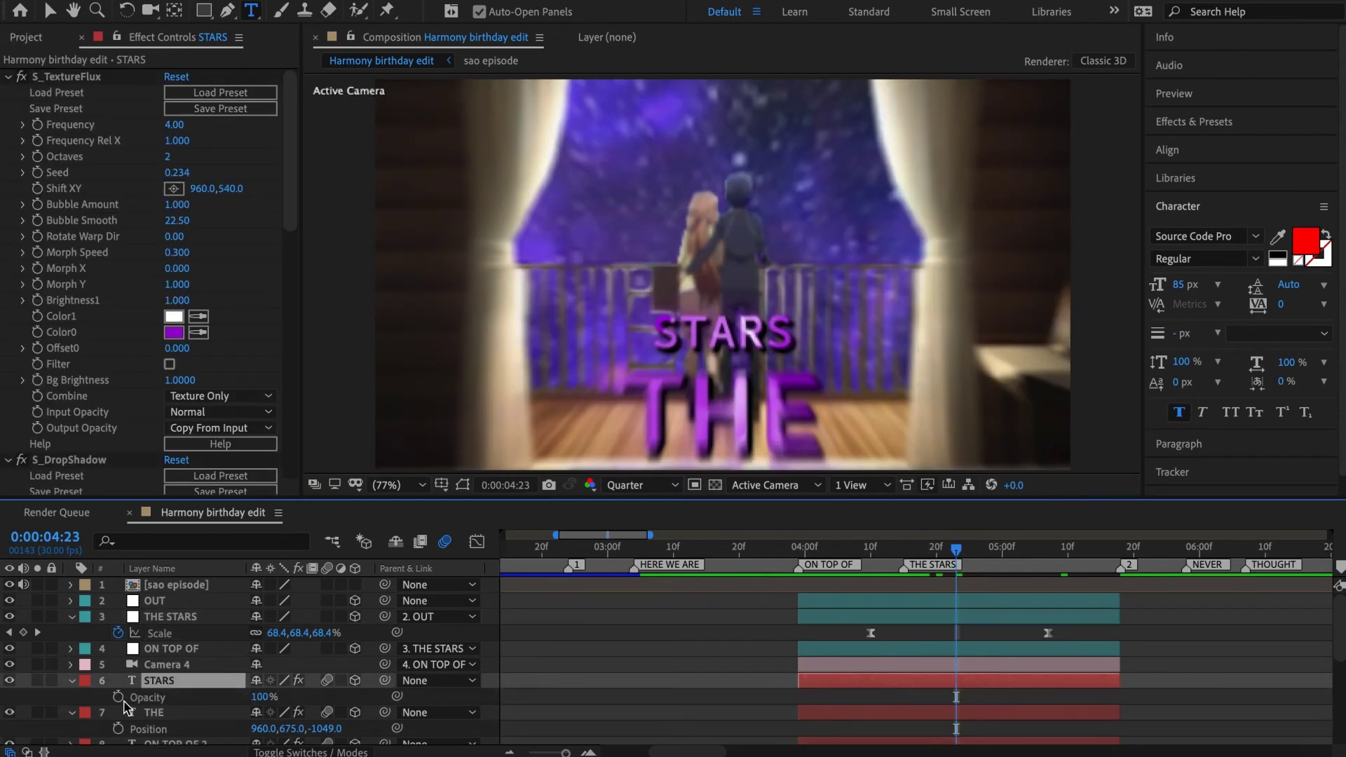
click(947, 698)
drag(958, 698, 1009, 698)
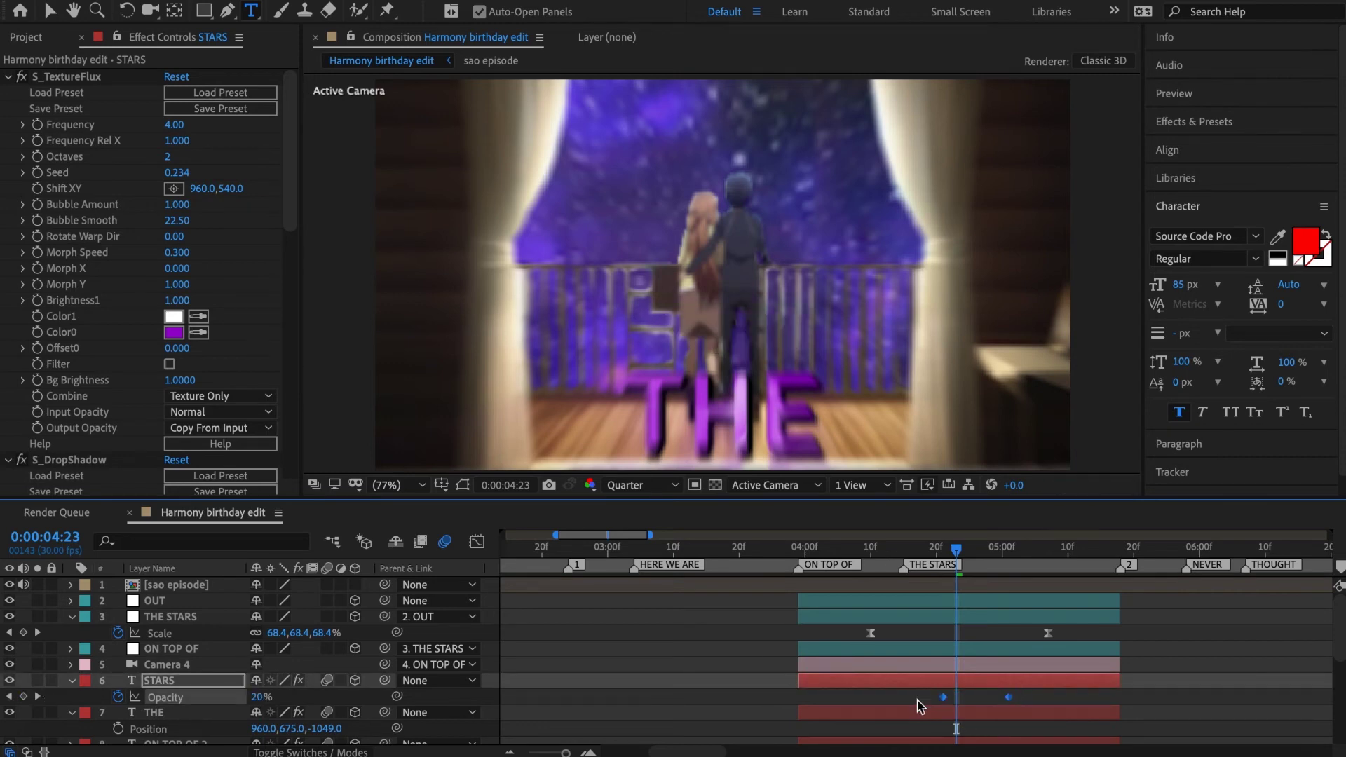
key(semicolon)
key(Home)
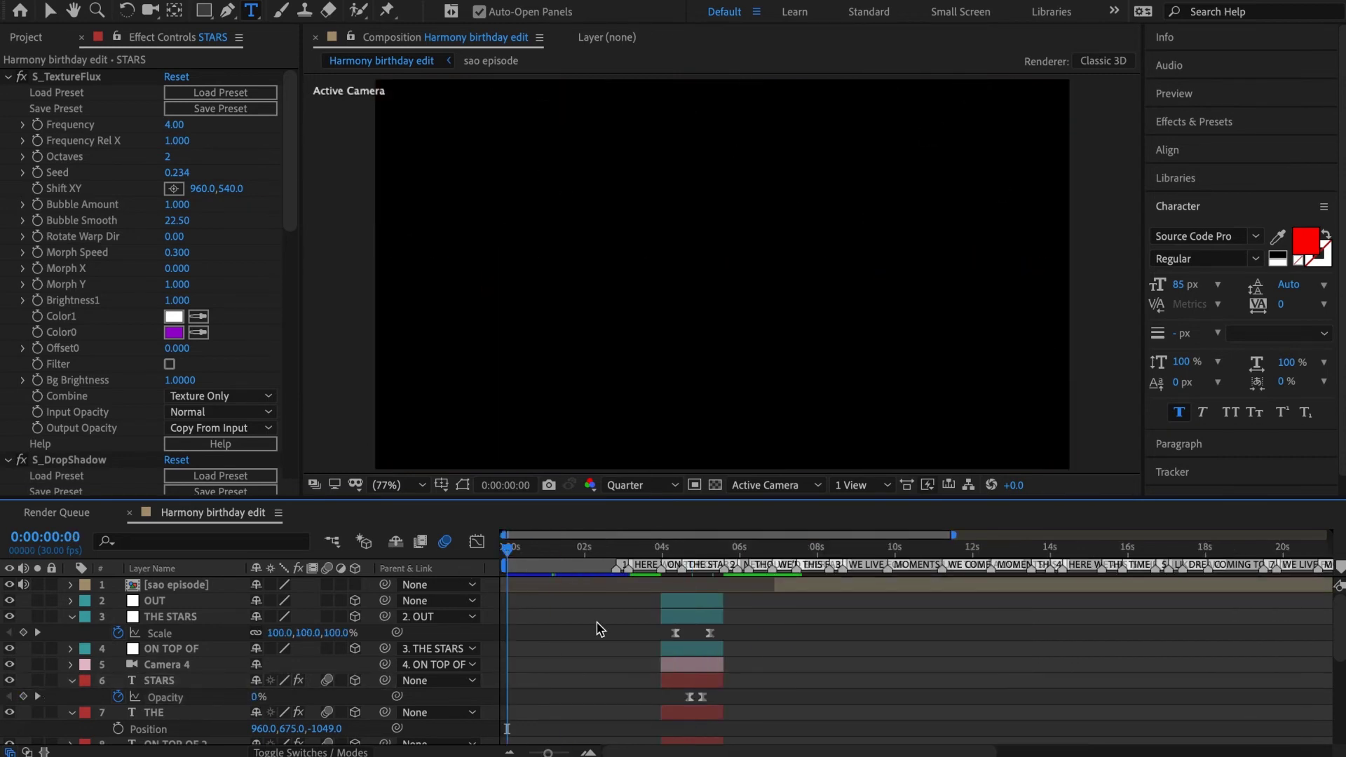
click(553, 752)
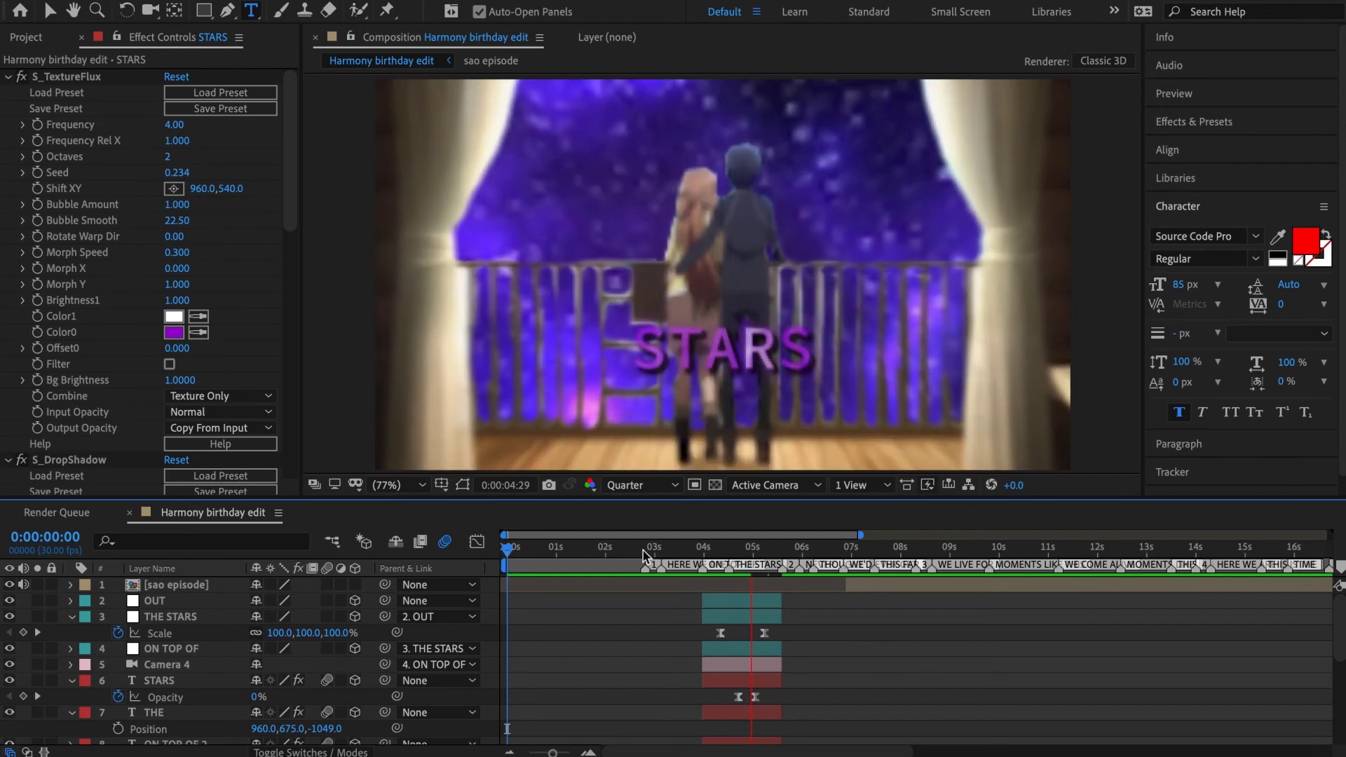
click(631, 549)
key(space)
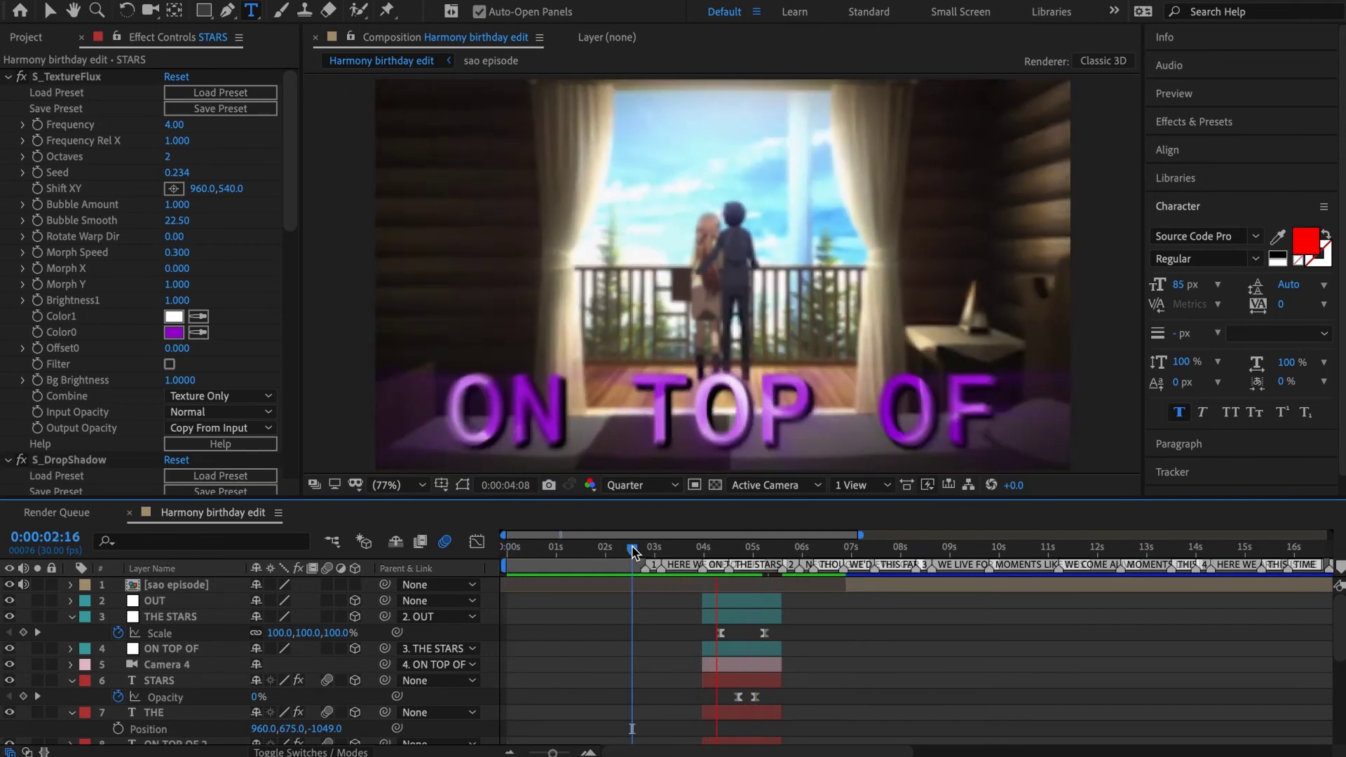
key(space)
key(space)
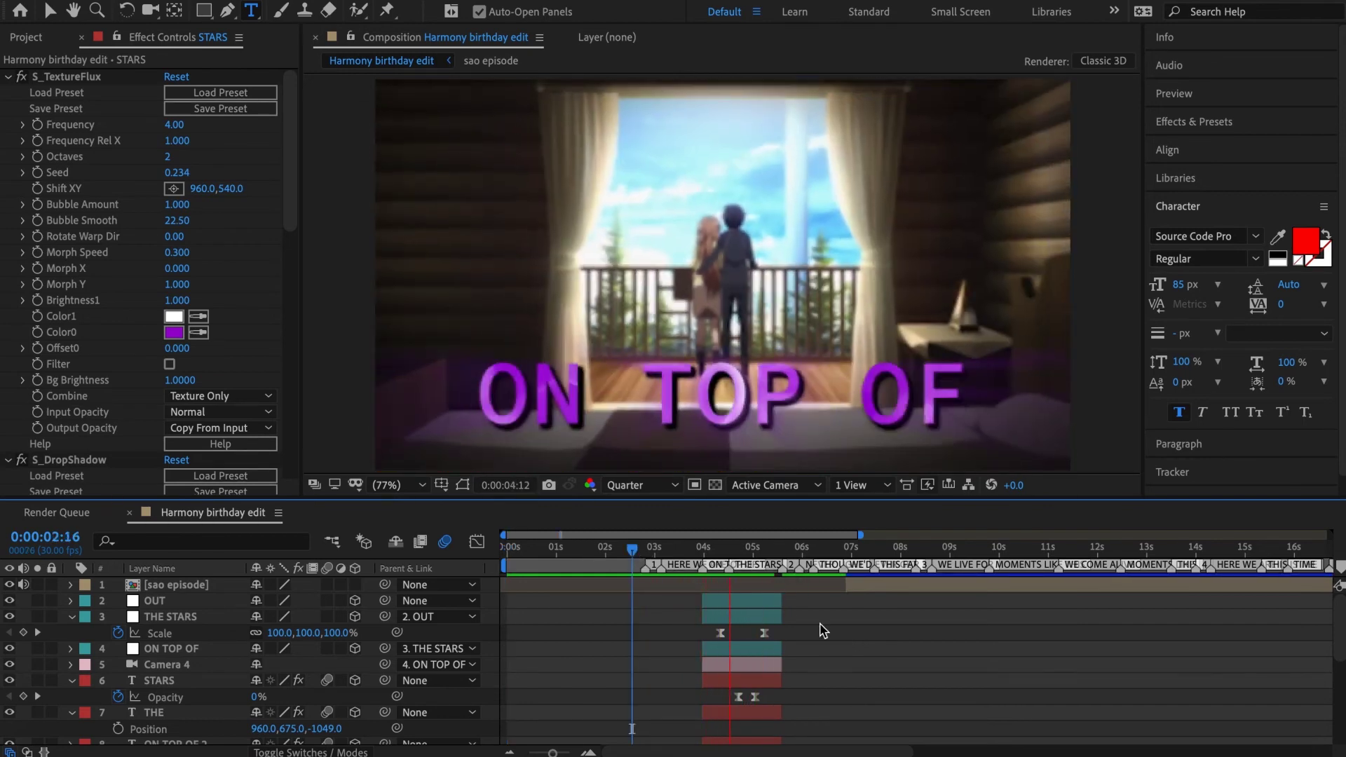
click(697, 551)
key(space)
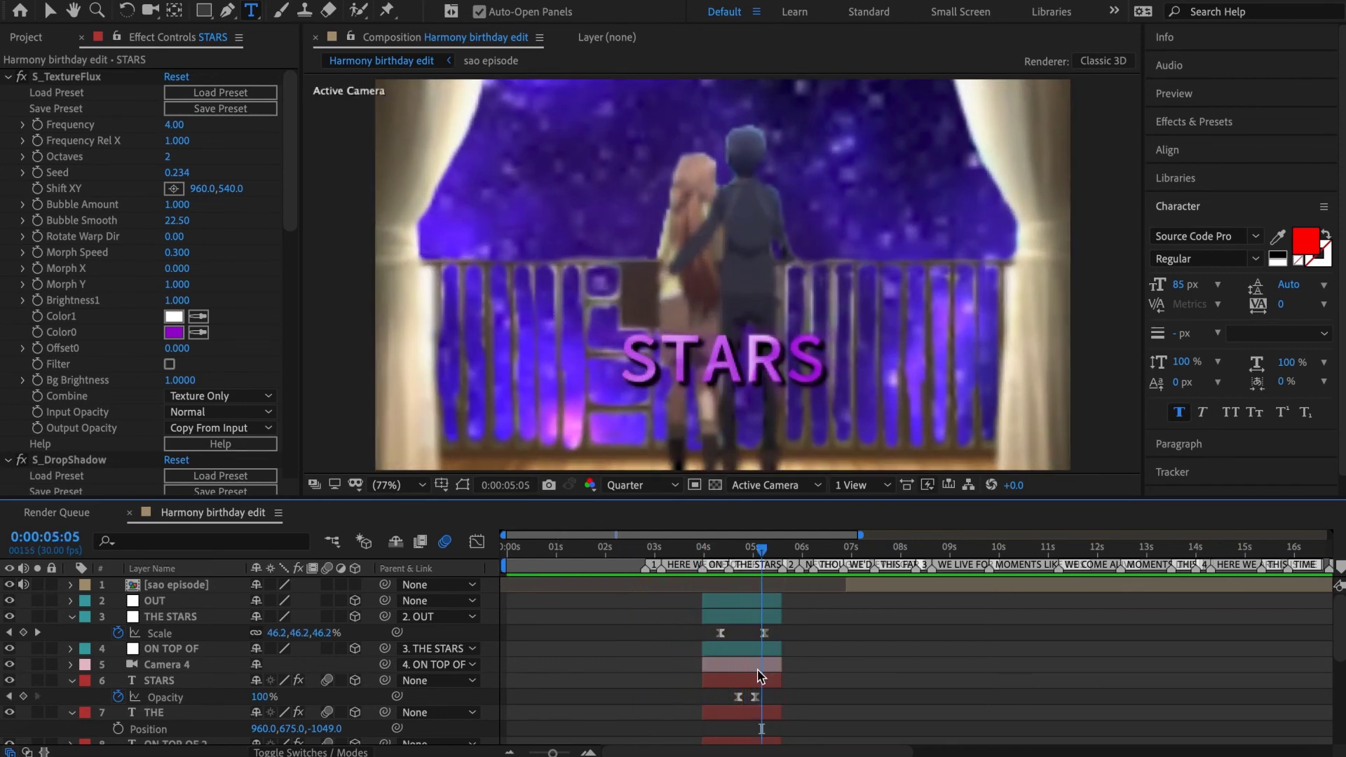
click(758, 680)
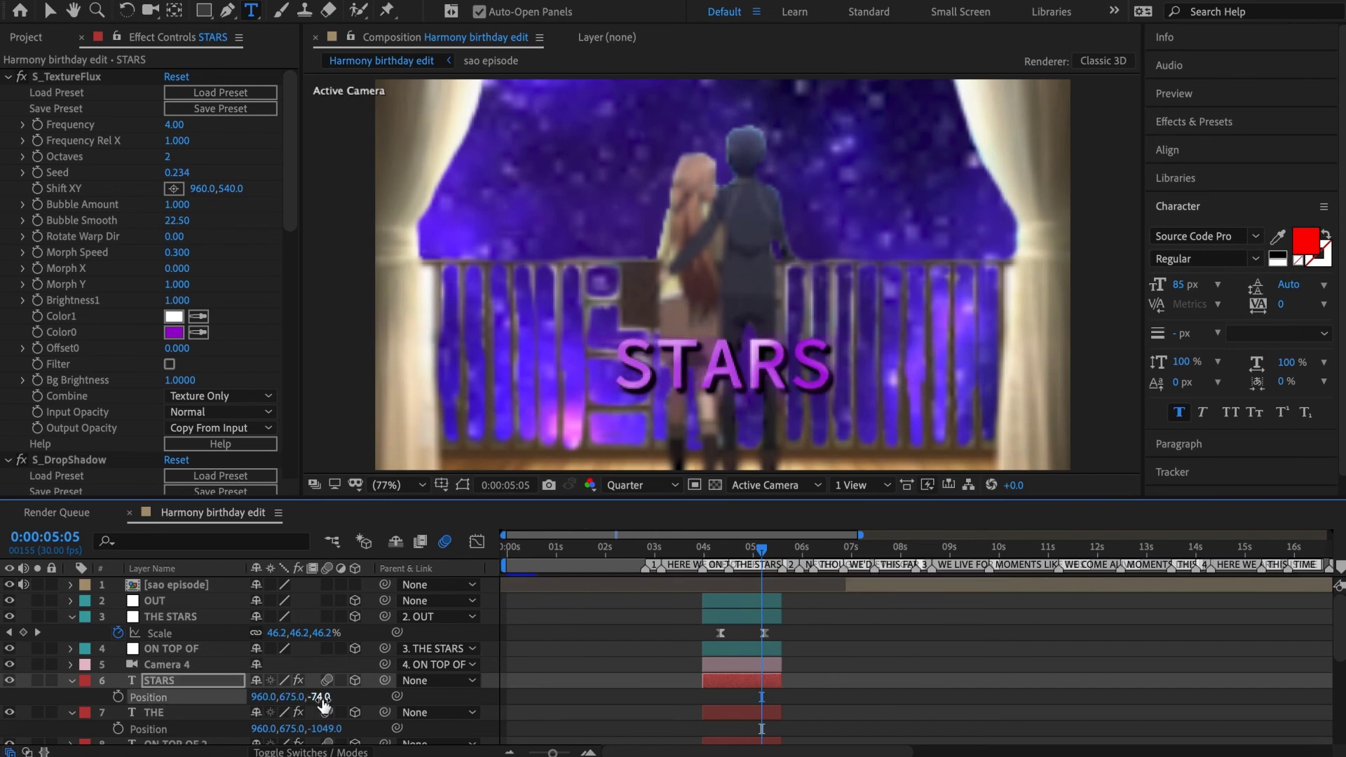
Trim the THE and ON TOP OF 2 layers' out points at 5:04, then return to the start
click(72, 683)
scroll(760, 679, down, 1)
click(760, 678)
click(761, 558)
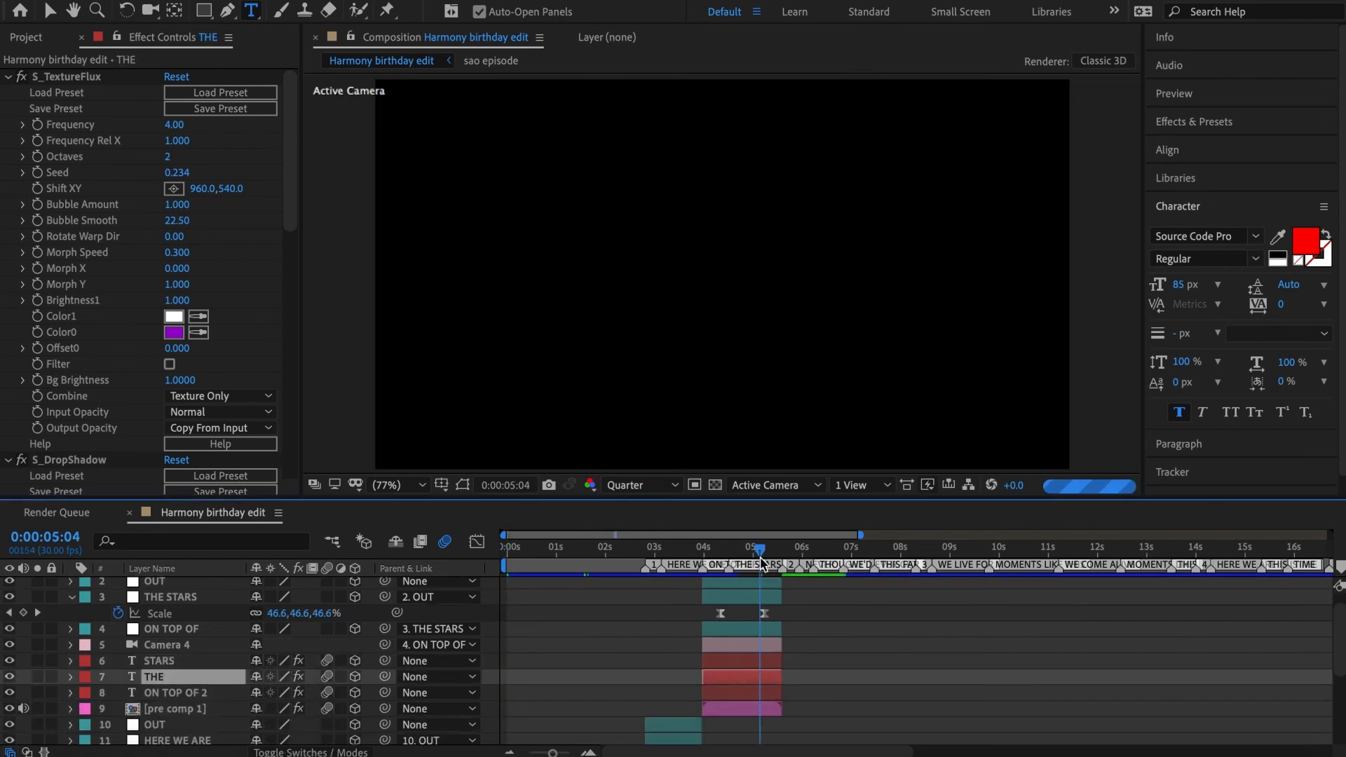
shift+click(784, 696)
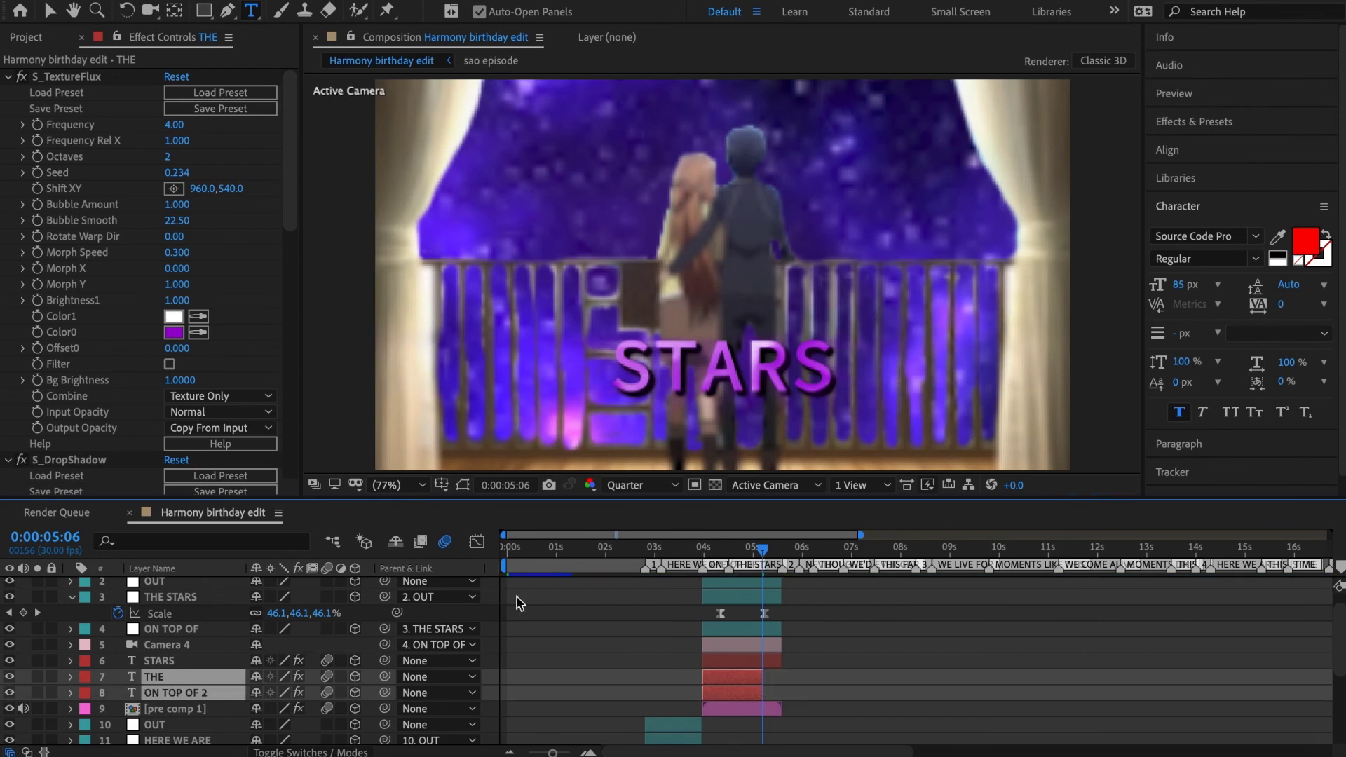
key(Home)
click(585, 654)
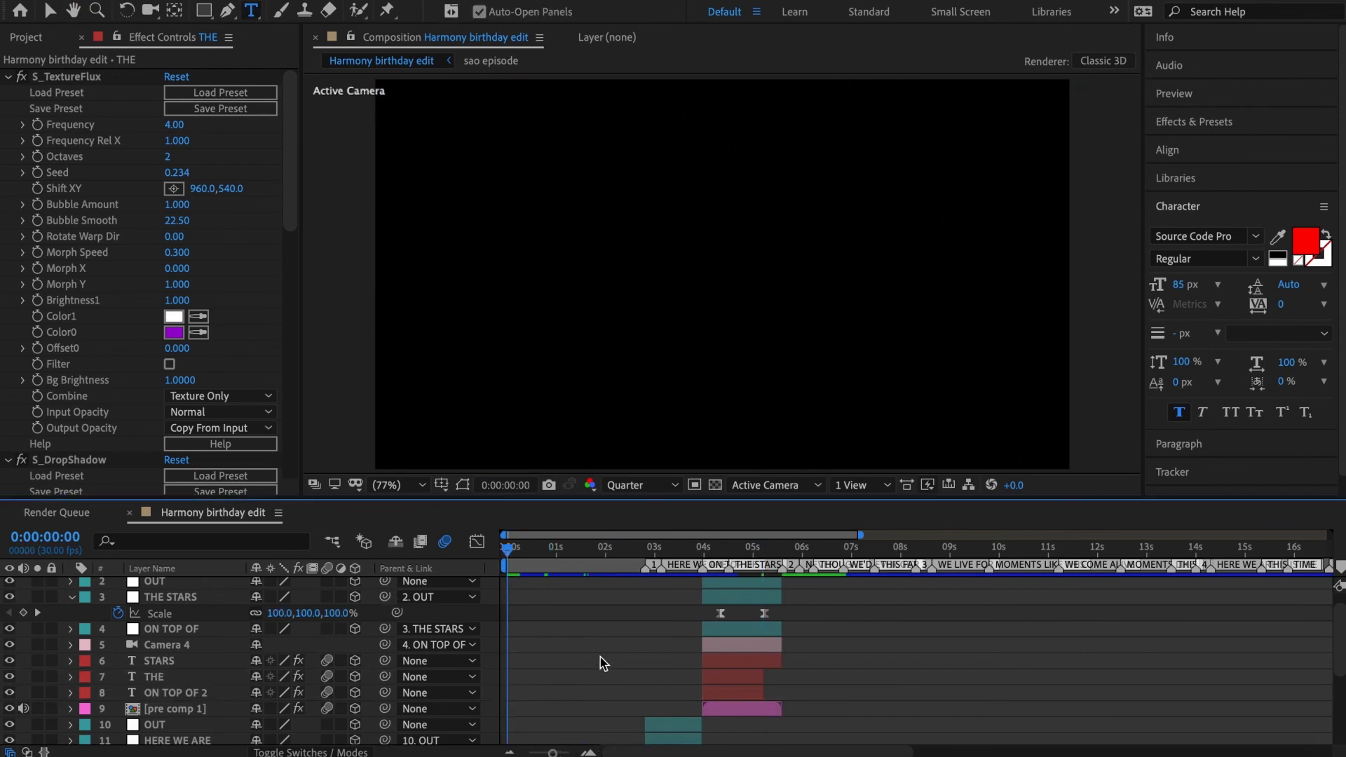
scroll(978, 666, up, 1)
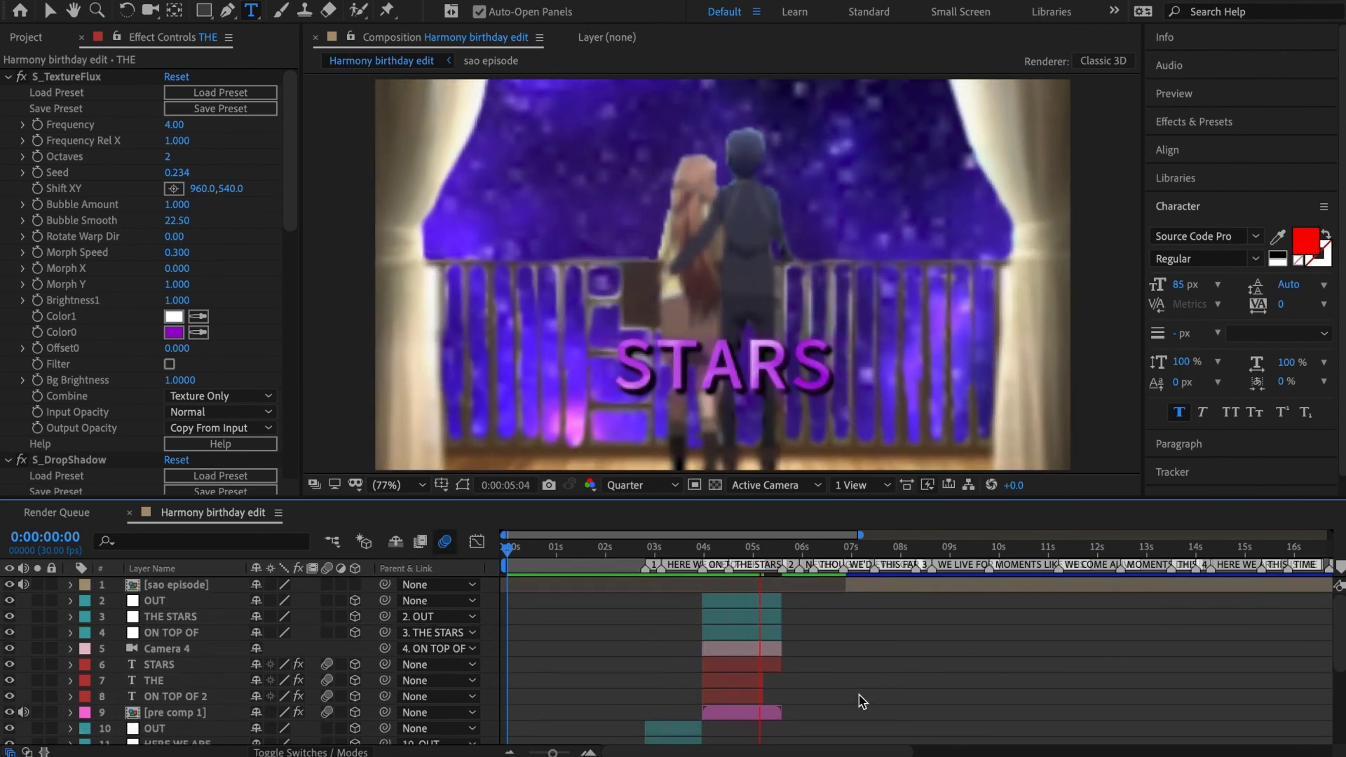
click(632, 554)
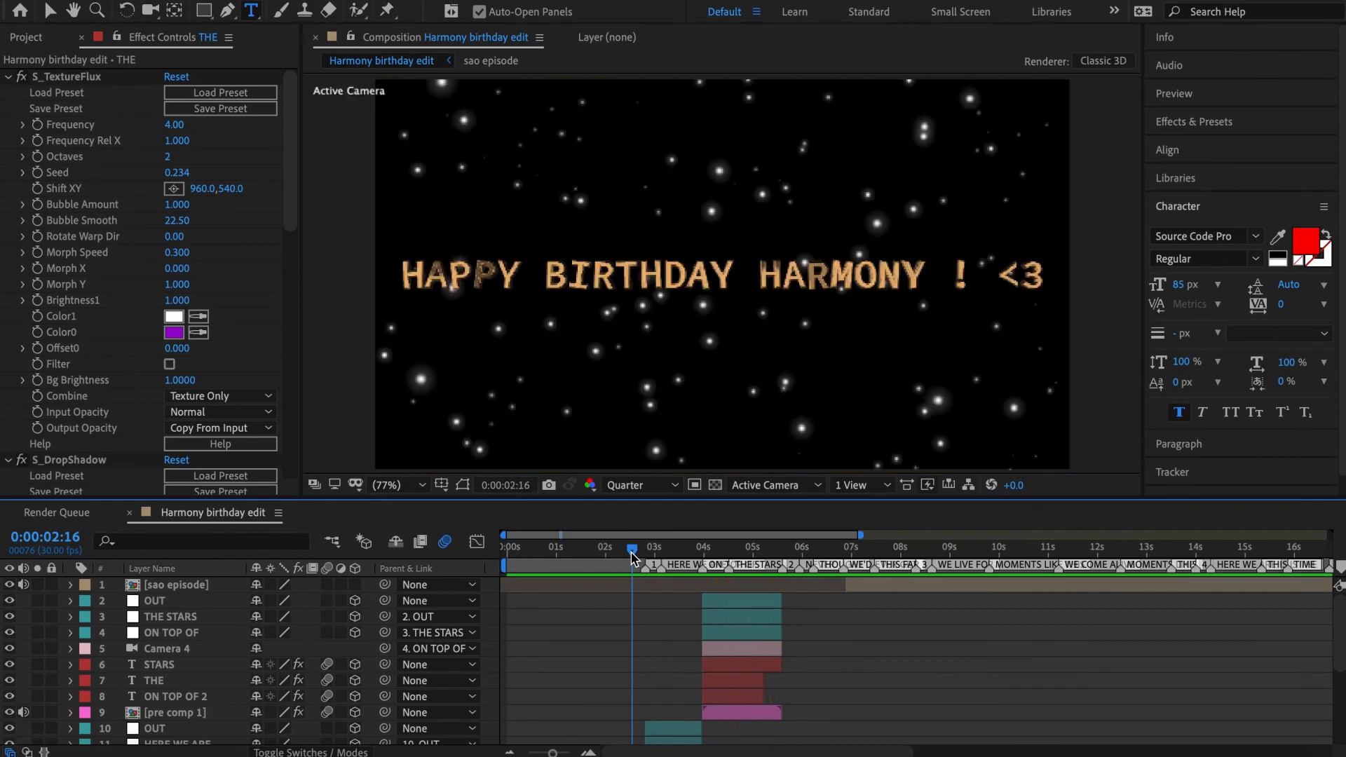
drag(632, 558, 705, 559)
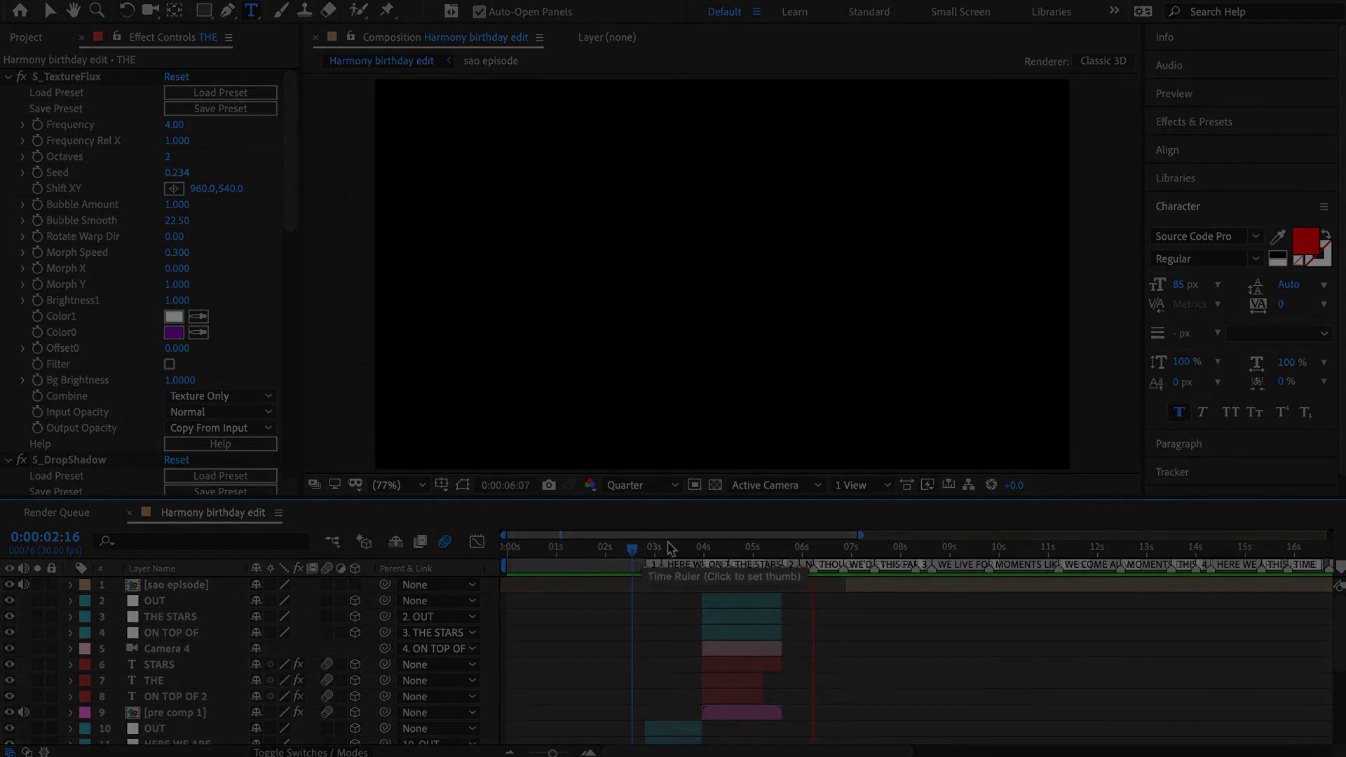